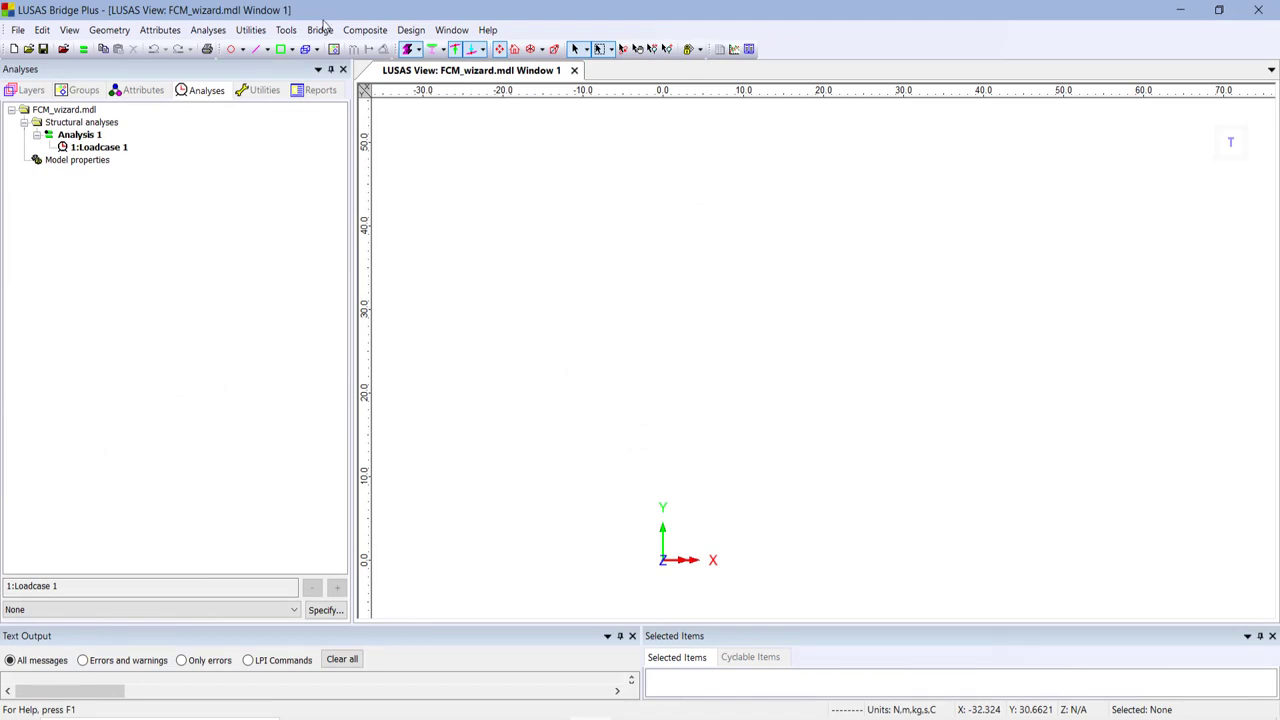
- Launch the Free Cantilever Method wizard, load the example bridge, and advance to basic bridge data
left_click(320, 30)
left_click(345, 88)
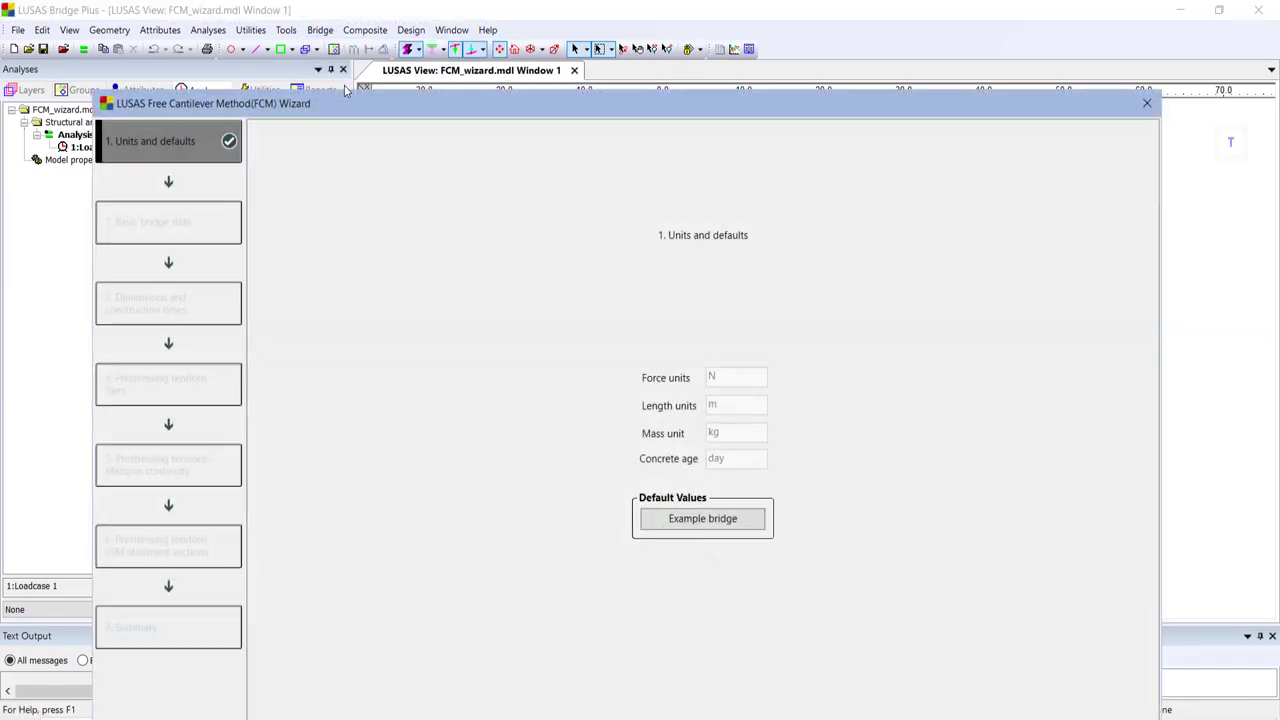
left_click_drag(486, 111, 463, 25)
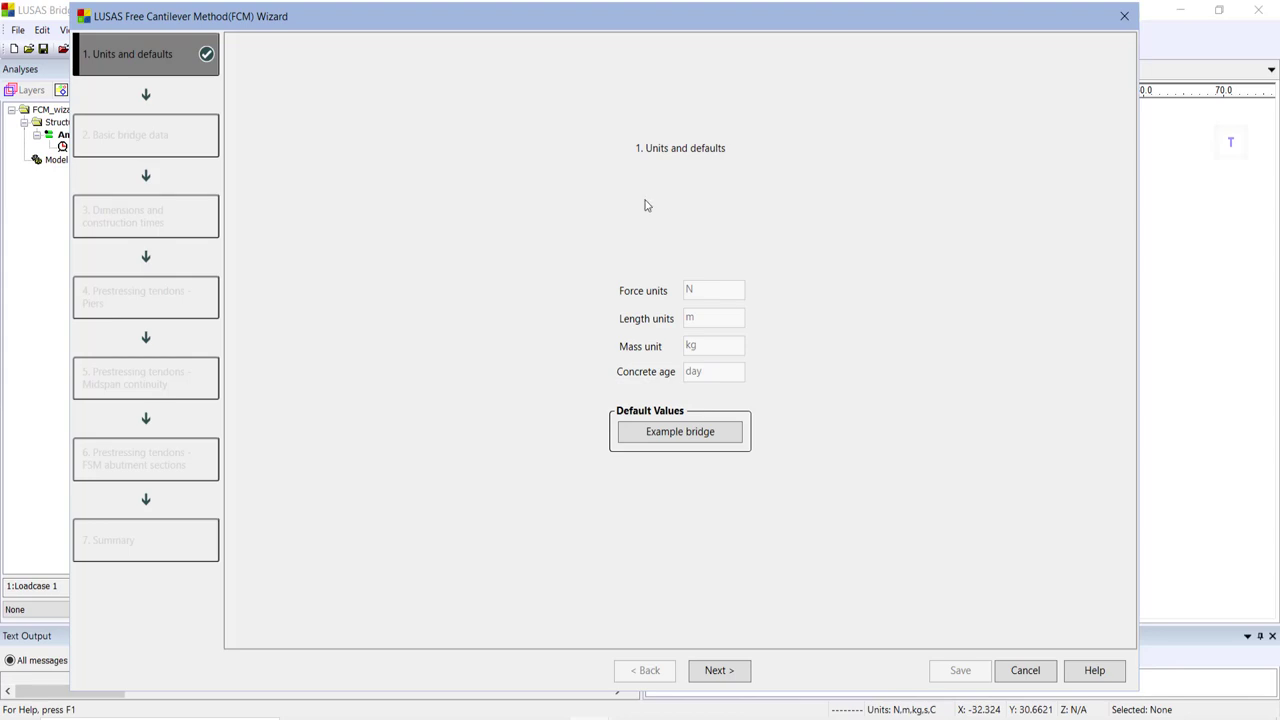
left_click(693, 440)
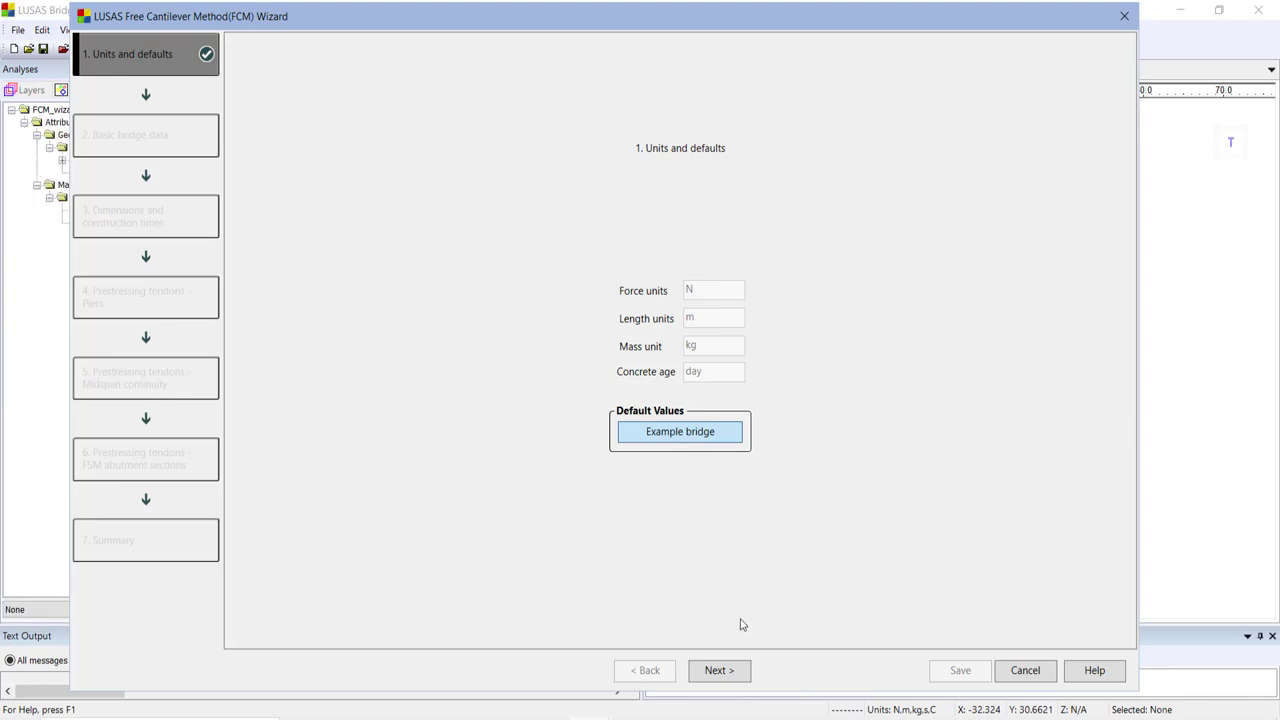
left_click(717, 670)
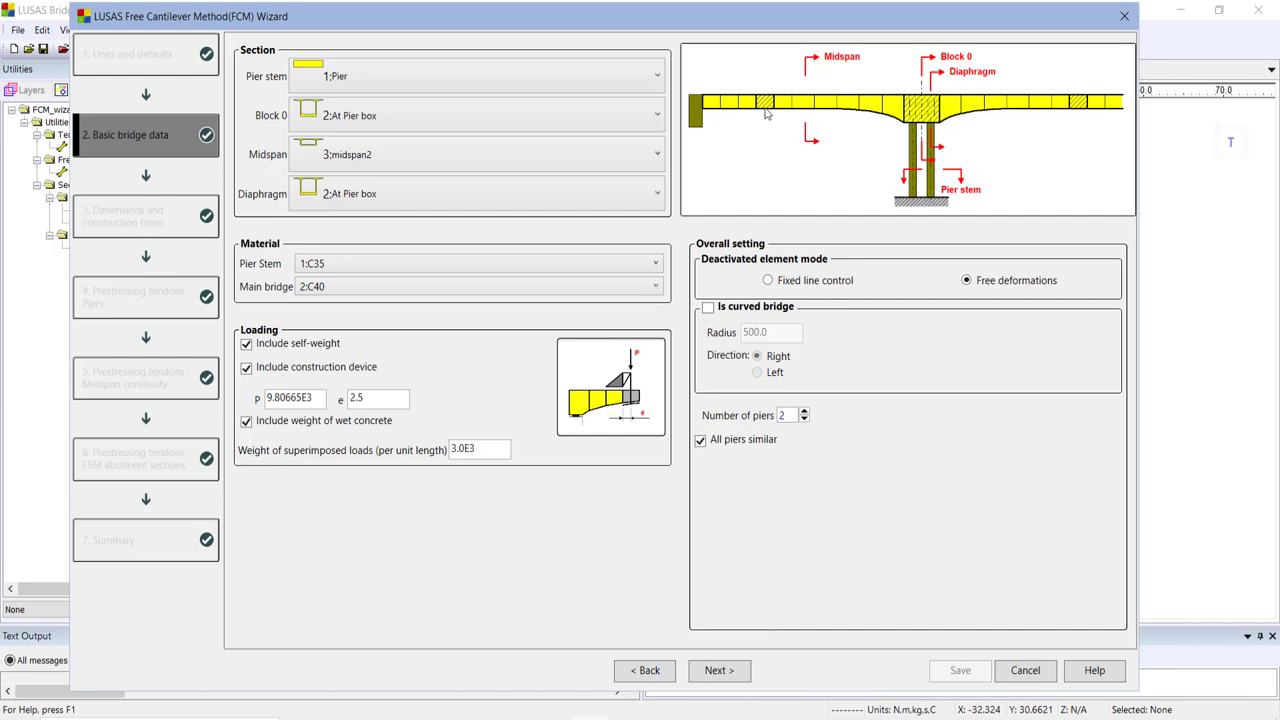
left_click(657, 76)
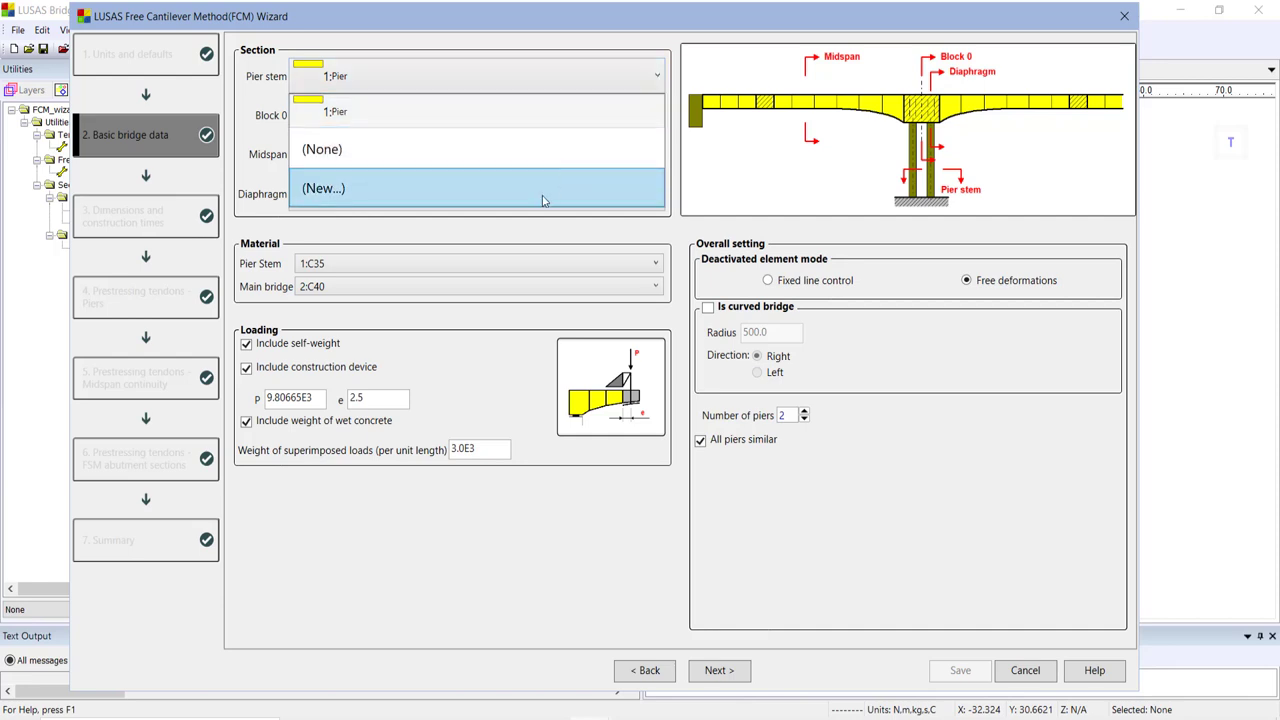
- Start a new pier stem section from the Parametric rectangular sections library
left_click(543, 200)
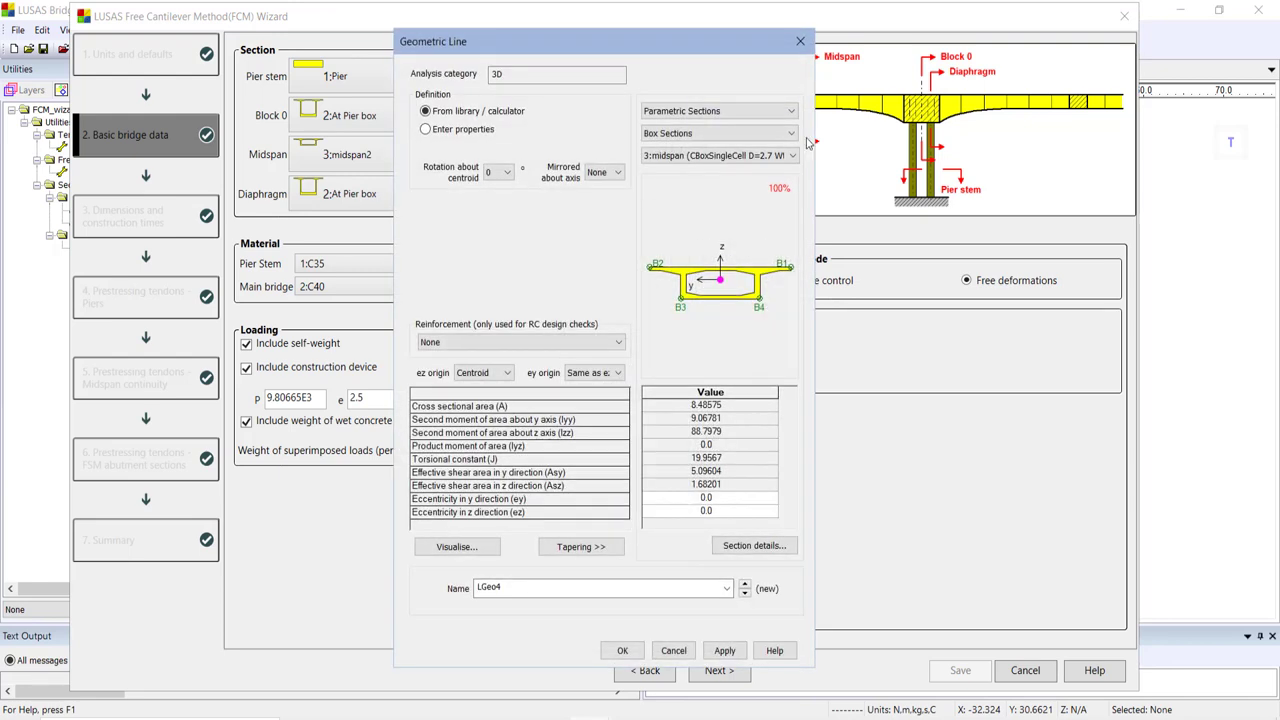
left_click(765, 111)
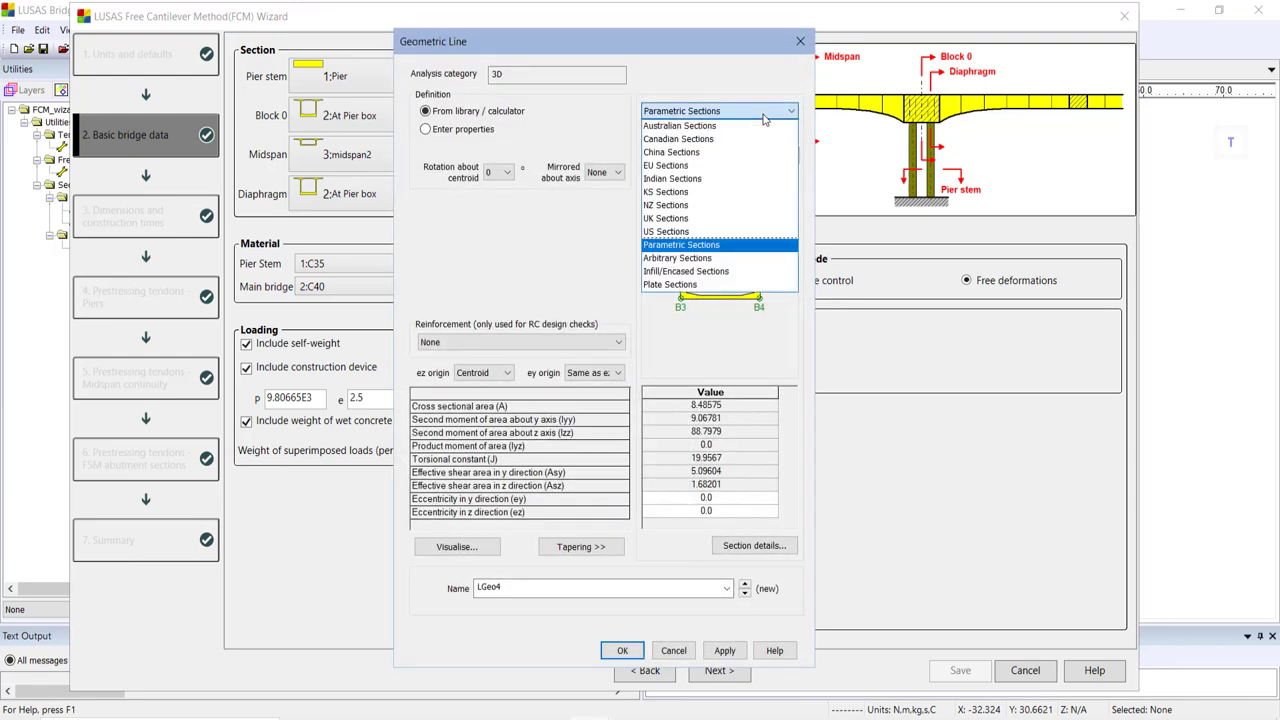
left_click(700, 245)
left_click(720, 133)
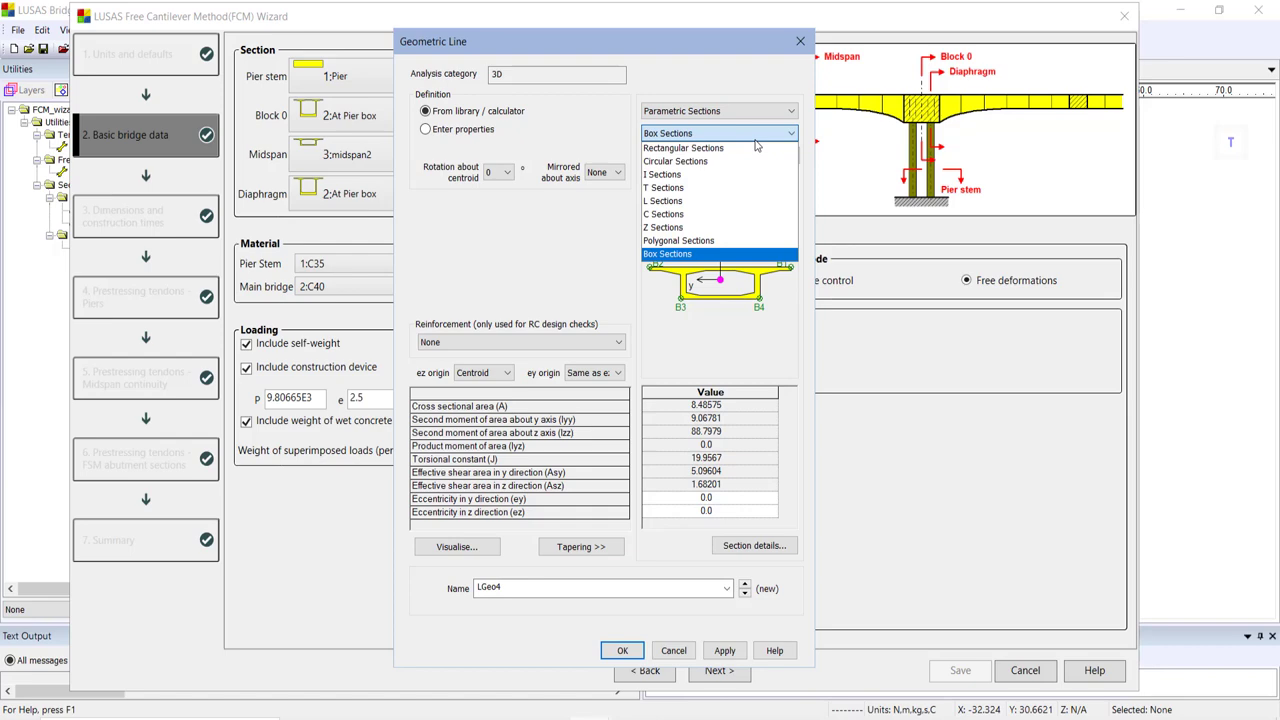
left_click(728, 149)
left_click(735, 157)
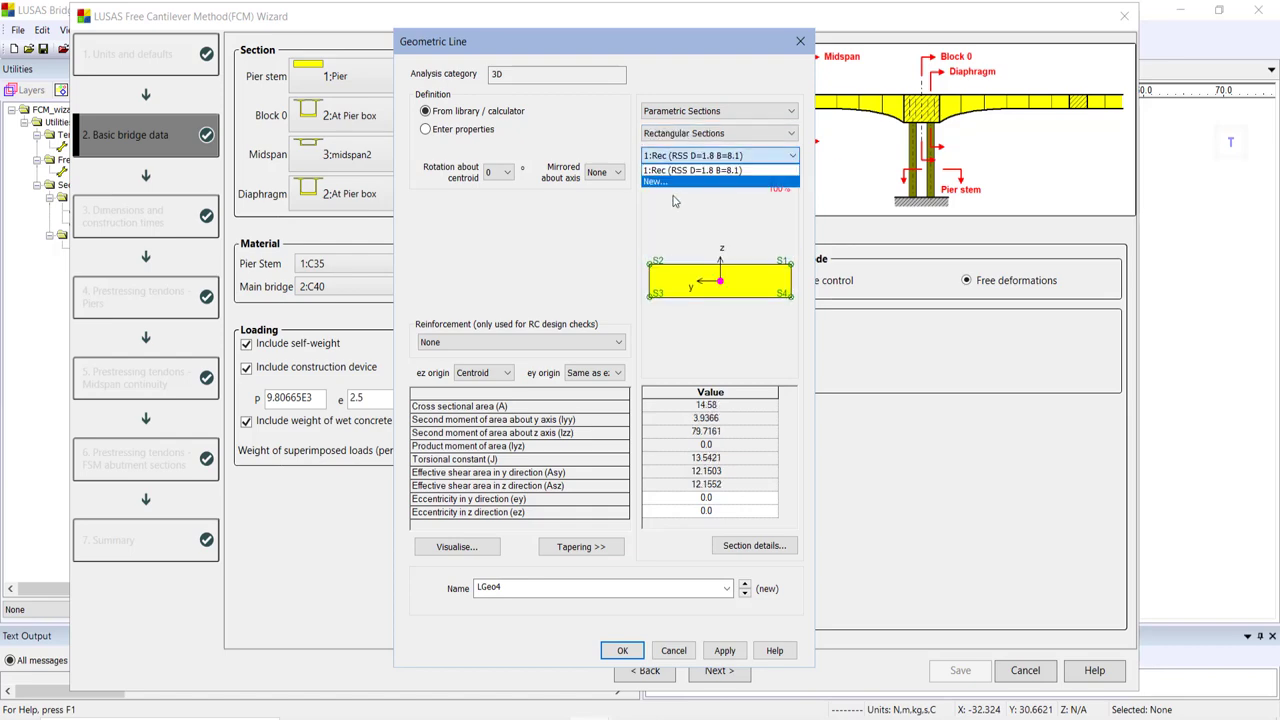
left_click(688, 180)
- Give the rectangular section depth 1 and breadth 1, and accept LGeo4 as the pier stem
left_click(476, 228)
type("1")
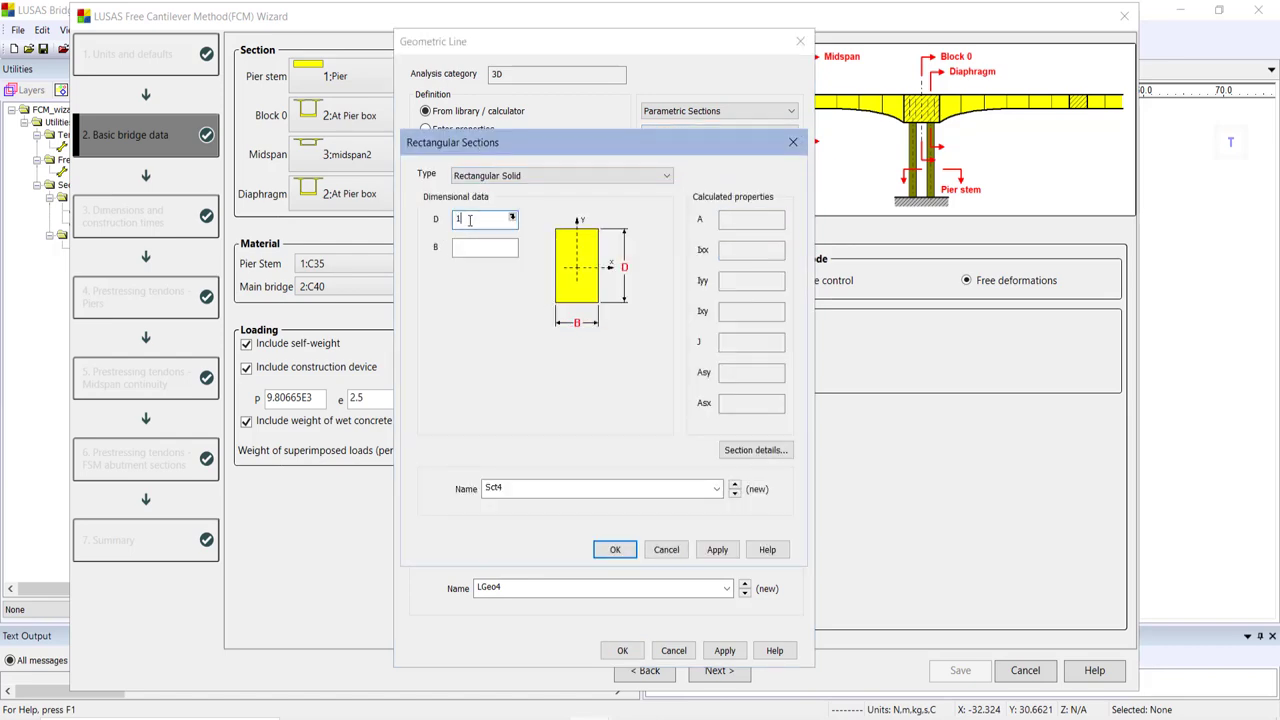
key("Tab")
type("1")
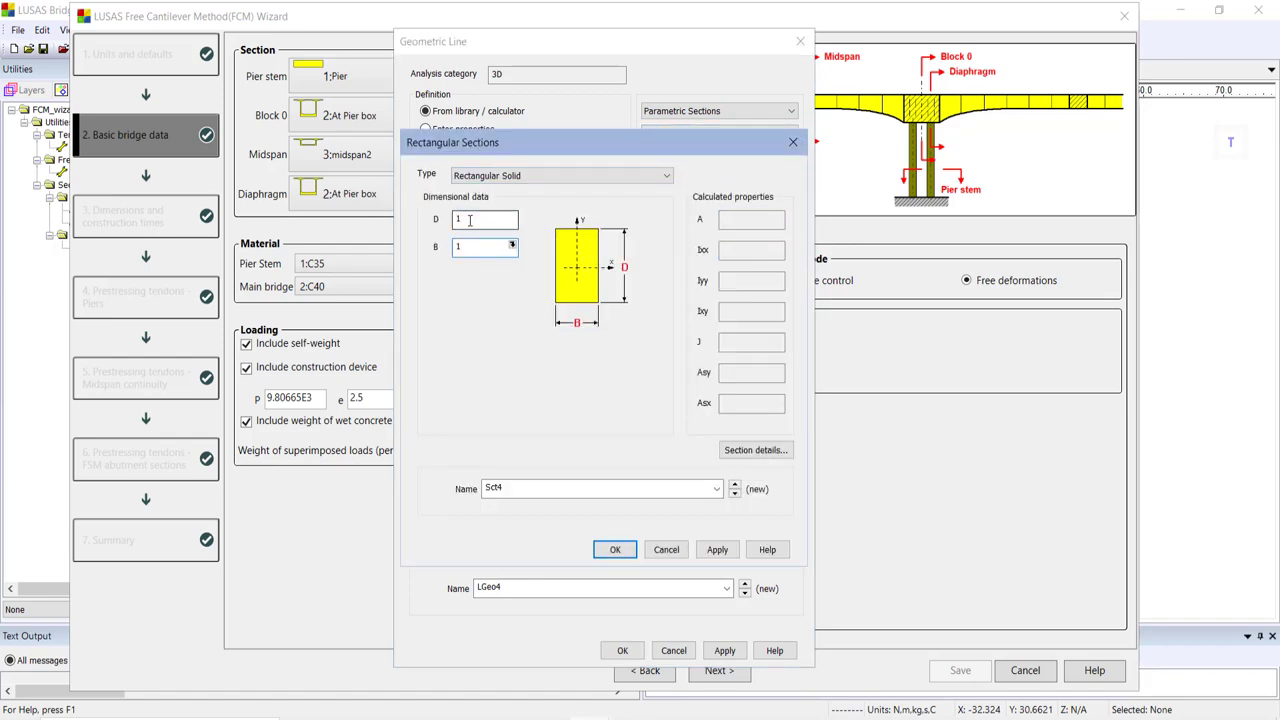
left_click(615, 549)
left_click(622, 650)
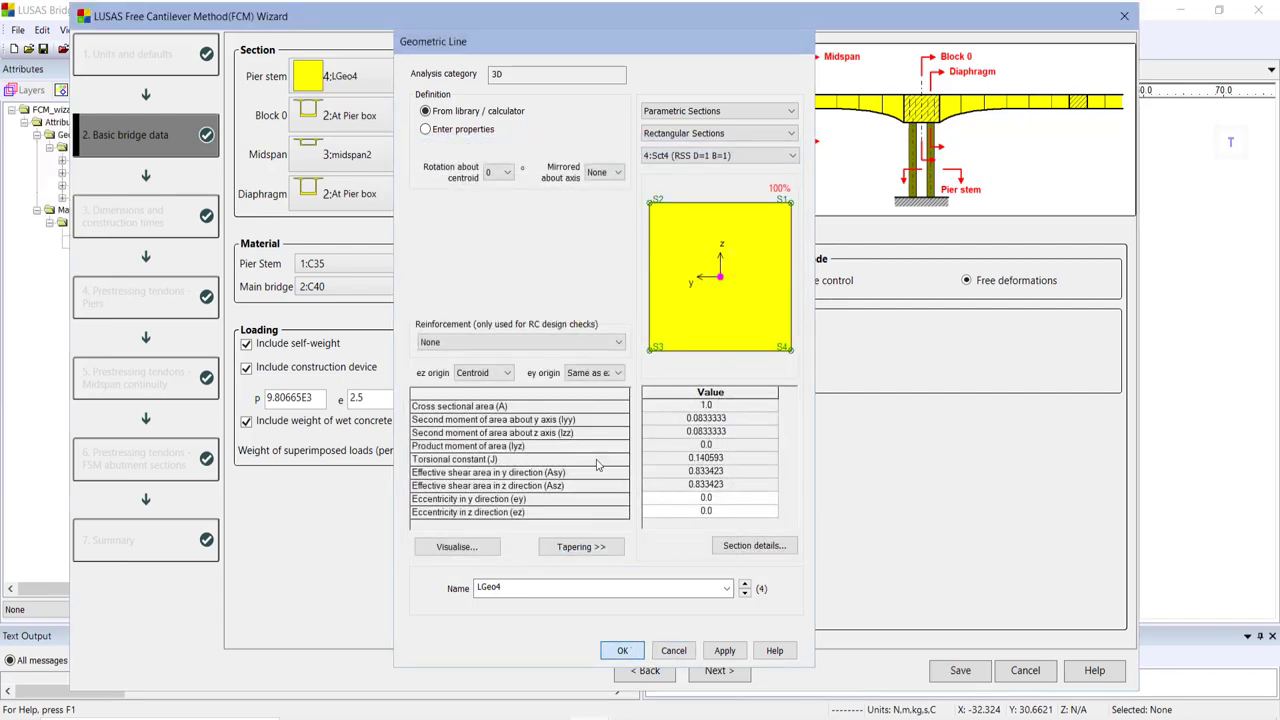
left_click(617, 75)
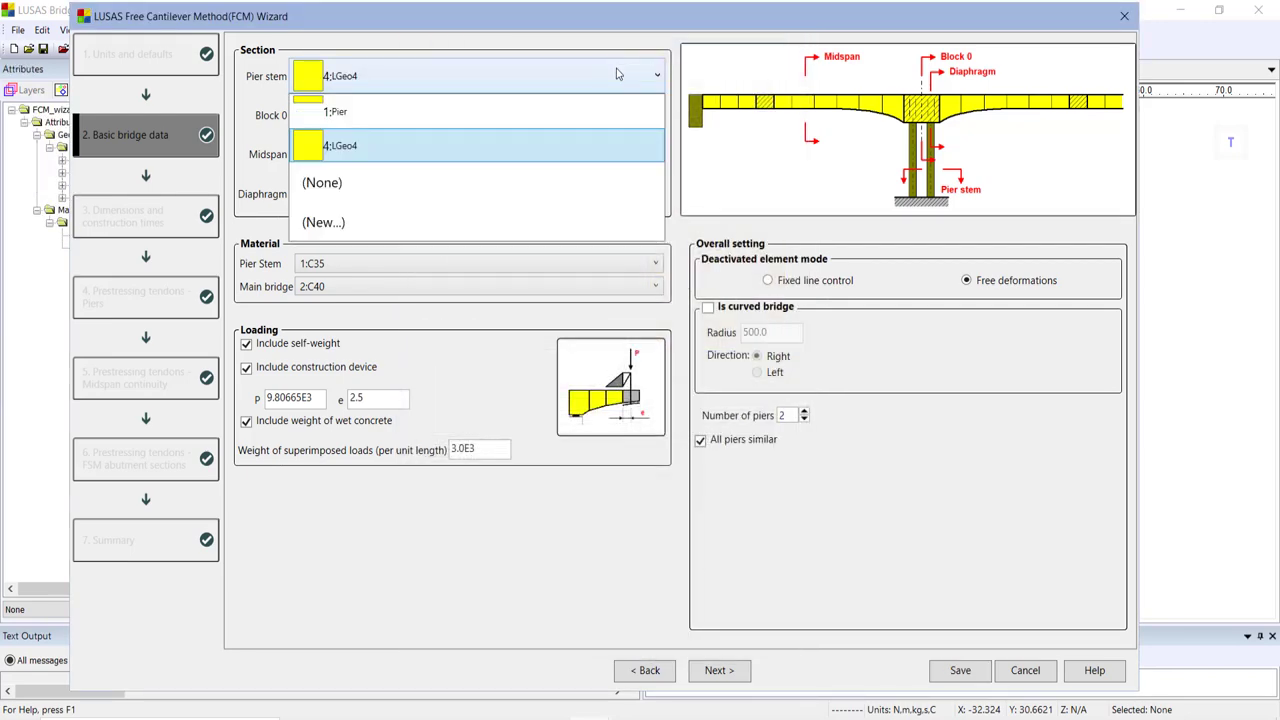
- Set the pier stem back to 1:Pier and start a new main bridge concrete material
left_click(620, 108)
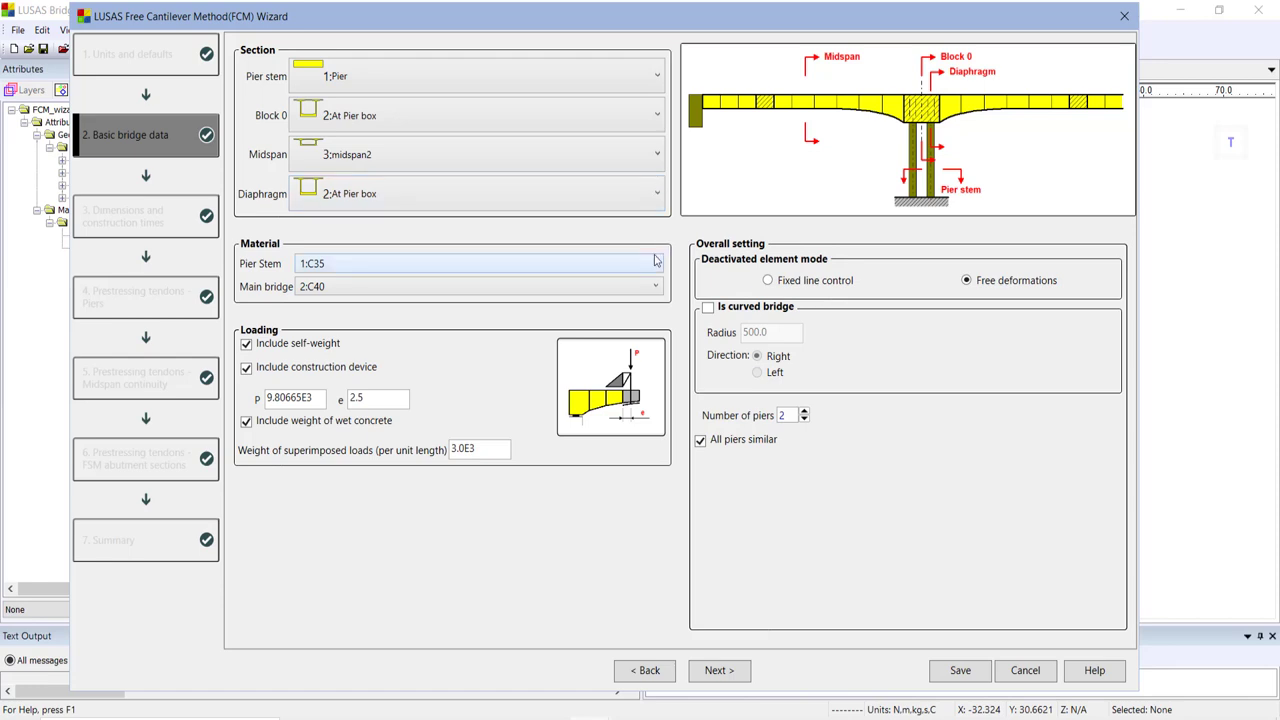
left_click(650, 288)
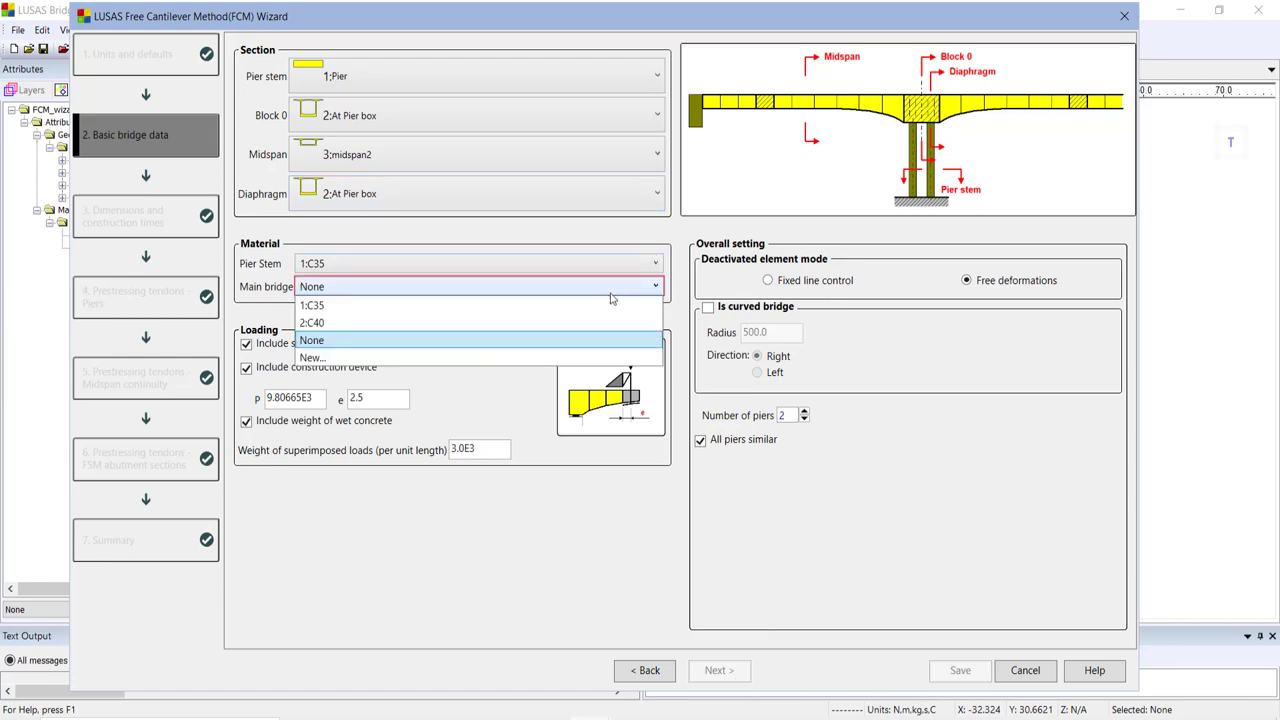
left_click(594, 350)
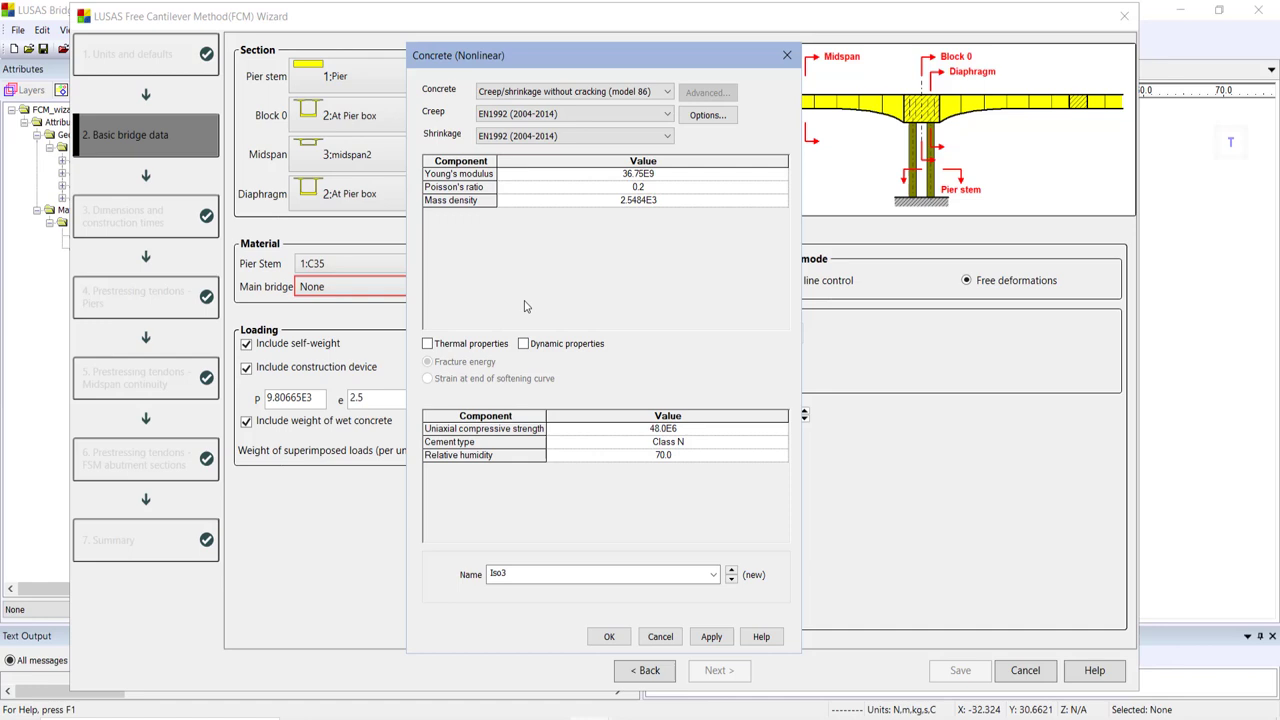
- Discard the new concrete and assign 2:C40 to the main bridge, keeping all piers similar
left_click(660, 636)
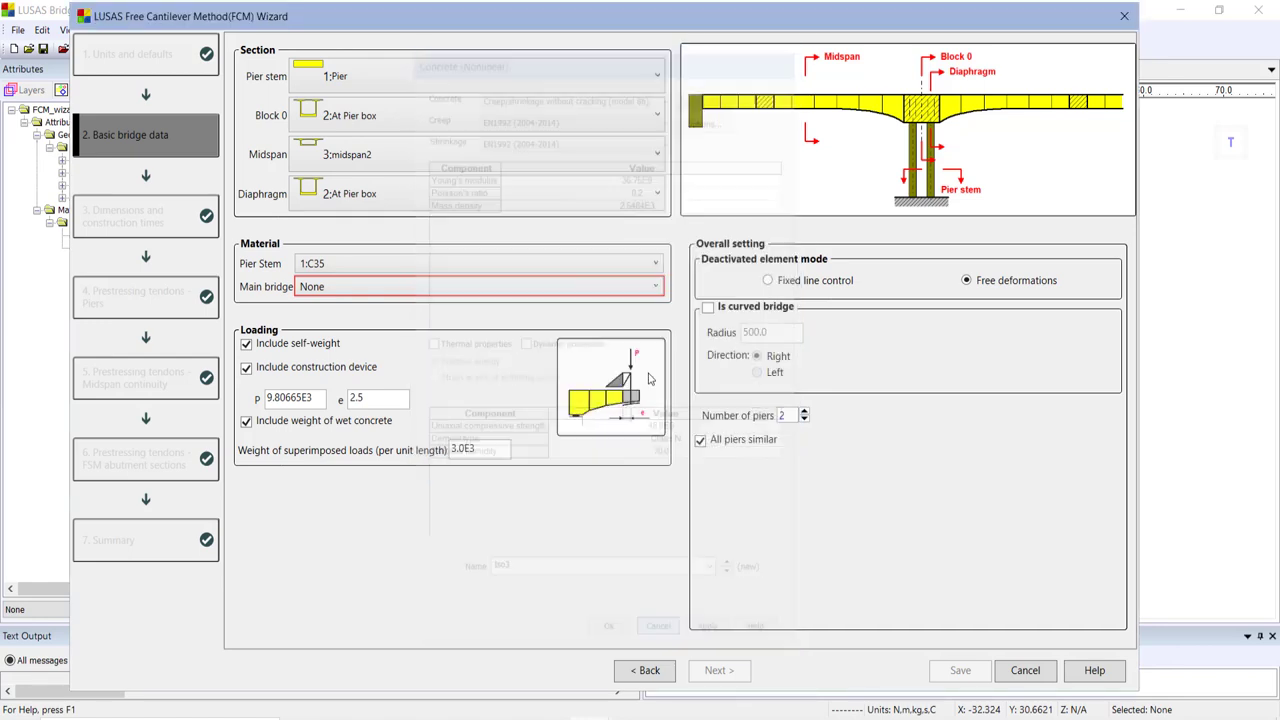
left_click(622, 287)
left_click(568, 357)
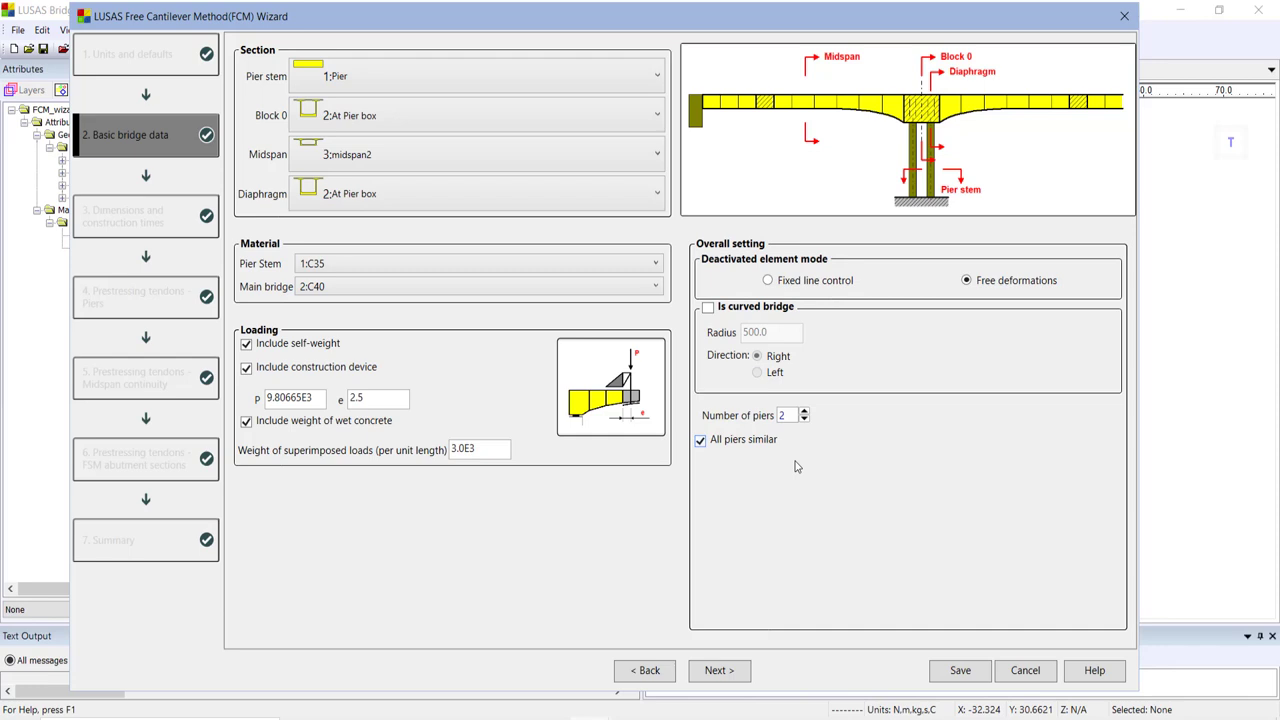
left_click(729, 446)
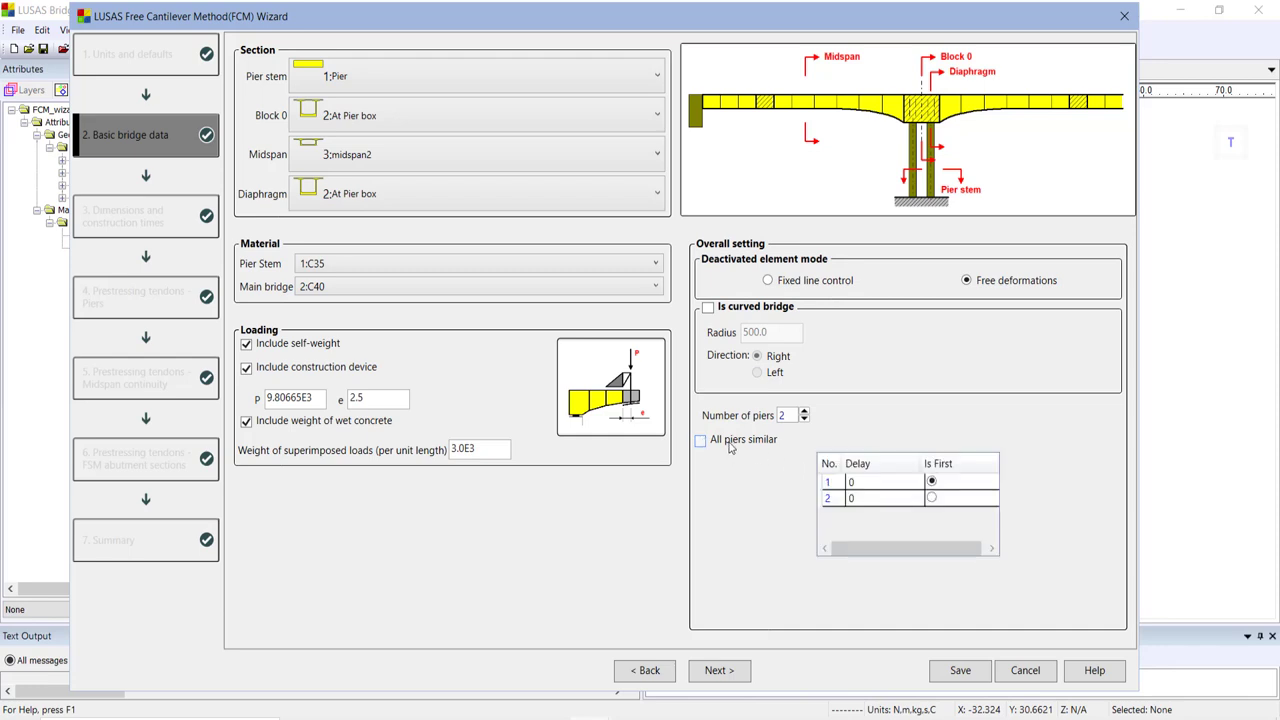
left_click(729, 446)
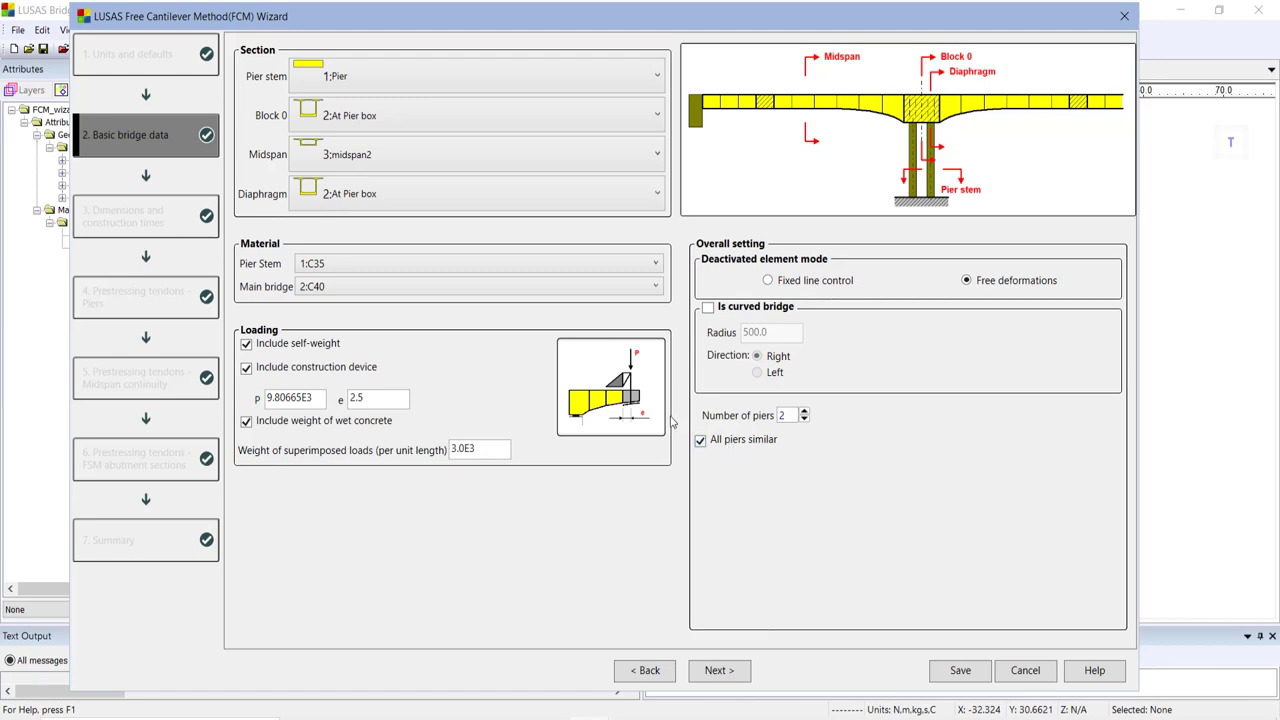
- Set the pier height to 16 m and the K1 and K2 key joint lengths to 2 m
left_click(720, 672)
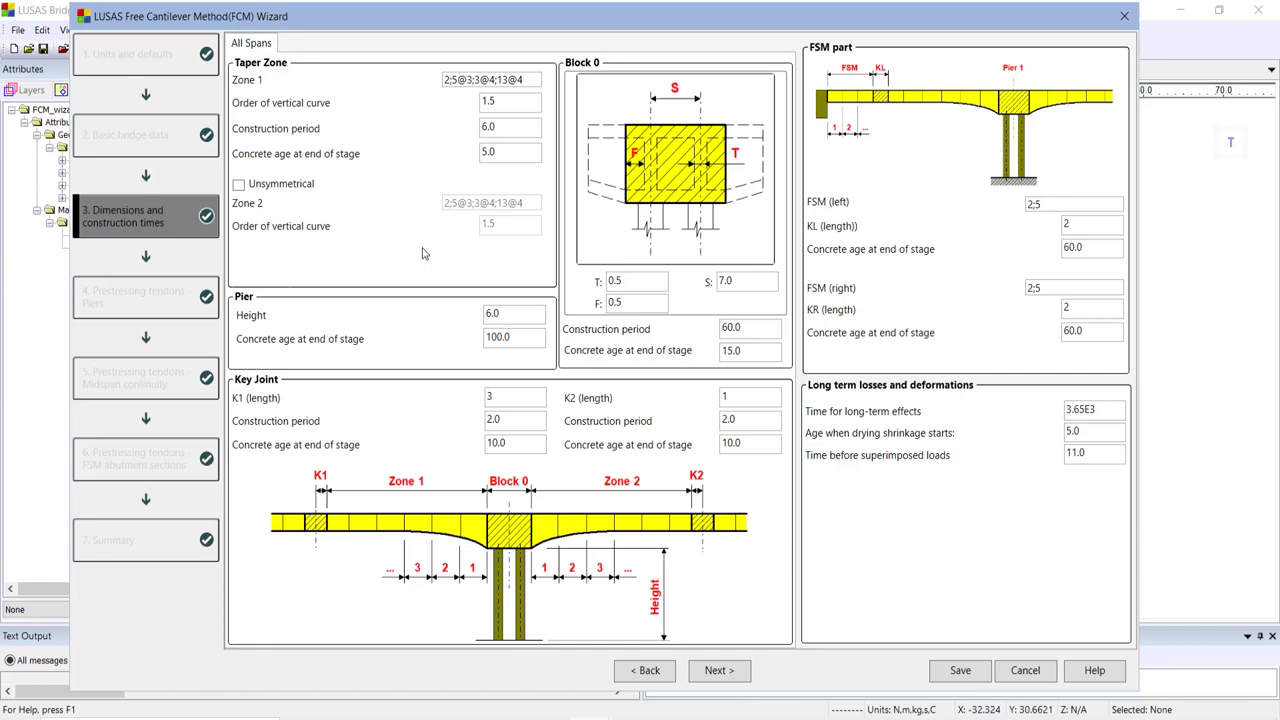
left_click_drag(530, 317, 434, 298)
type("16")
double_click(515, 403)
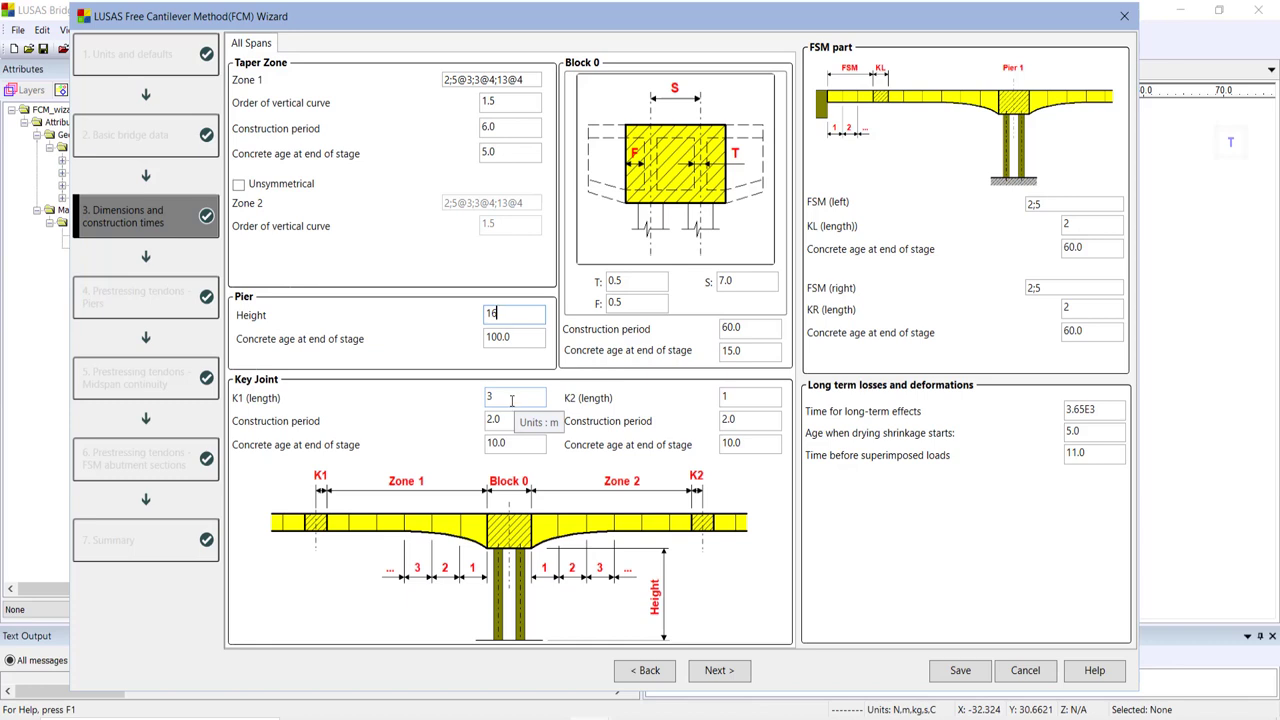
type("2")
key("Tab")
type("2")
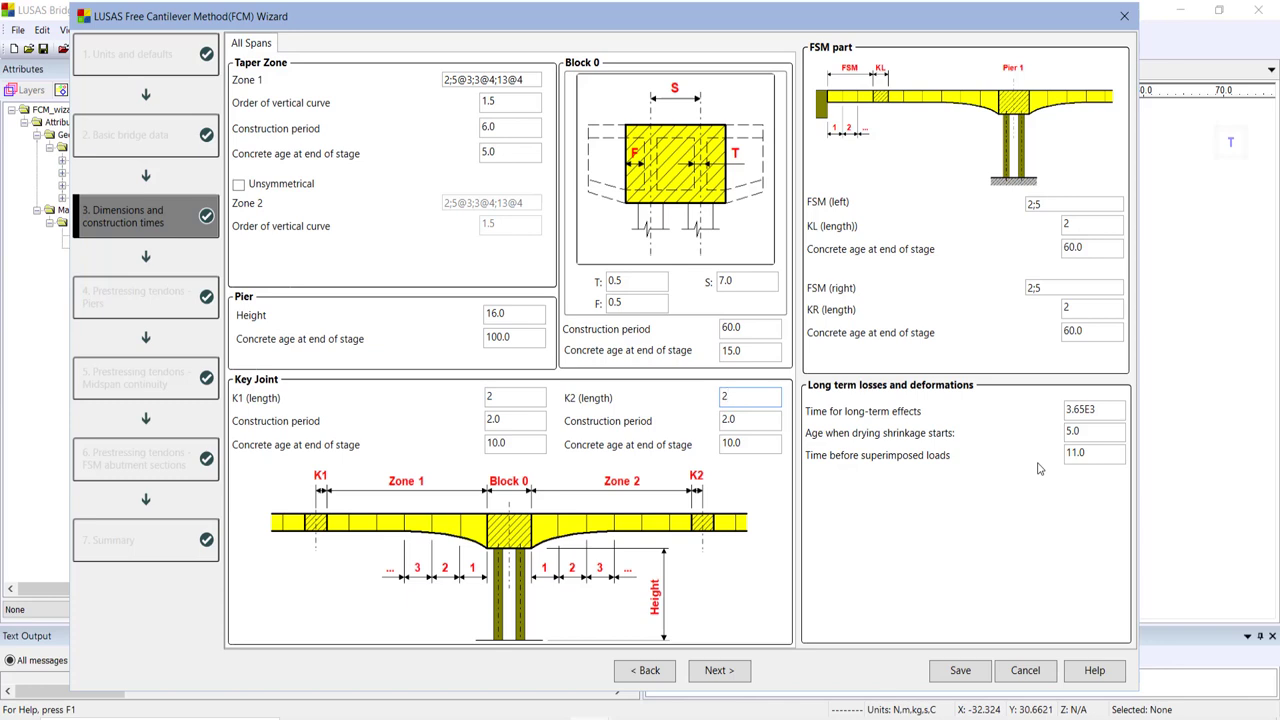
left_click(724, 672)
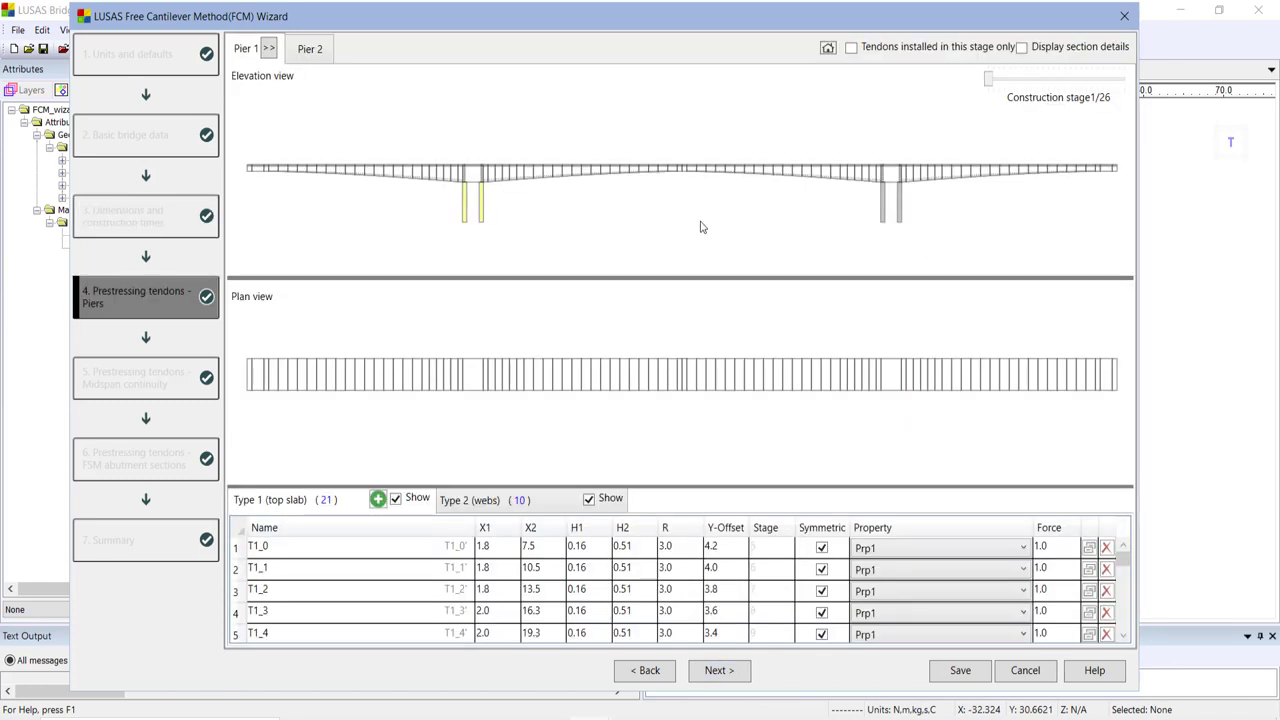
- Show the whole Pier 1 view with only stage-13 tendons, selecting top-slab tendon T1_8
left_click_drag(989, 78, 1054, 80)
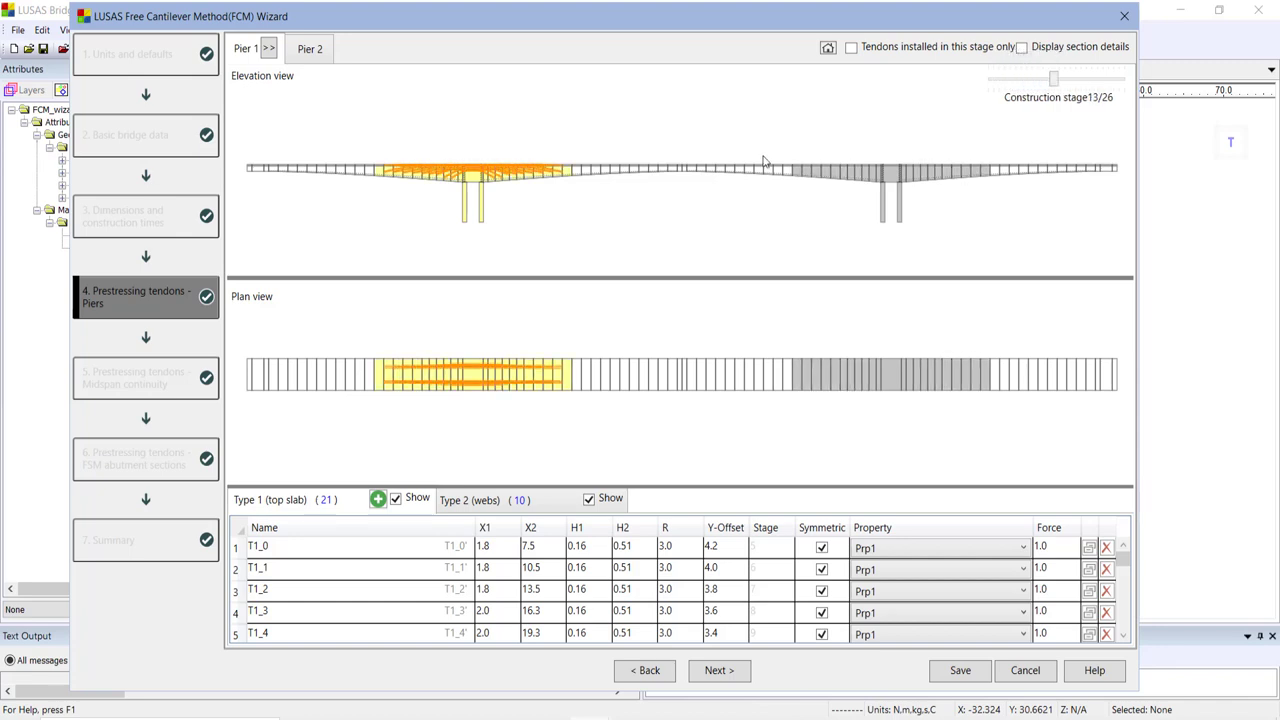
scroll(538, 192, "up", 3)
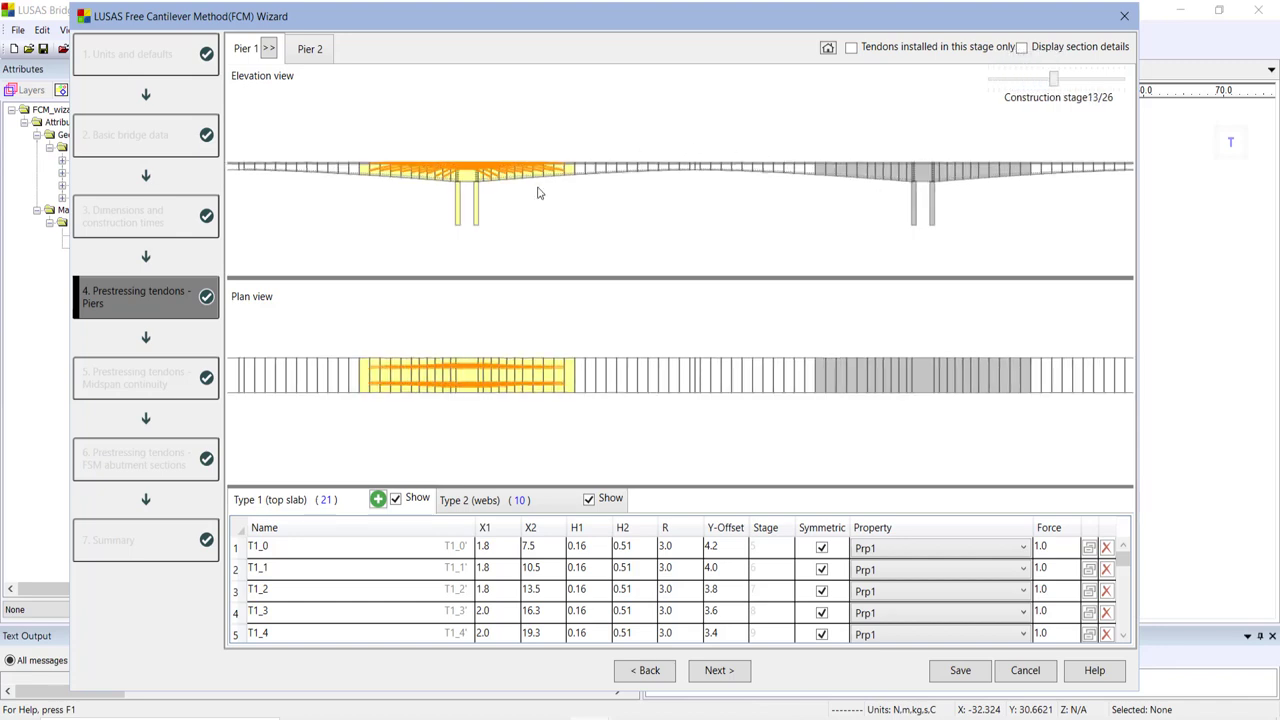
scroll(538, 192, "up", 1)
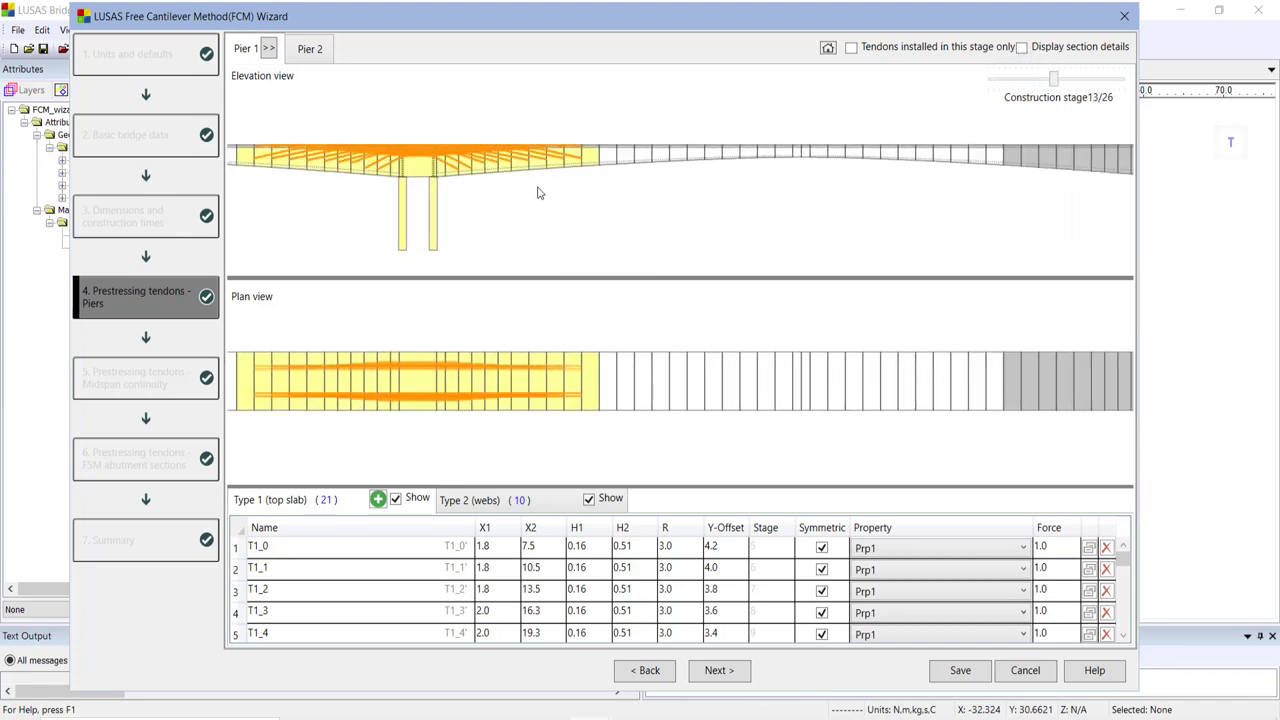
left_click(828, 47)
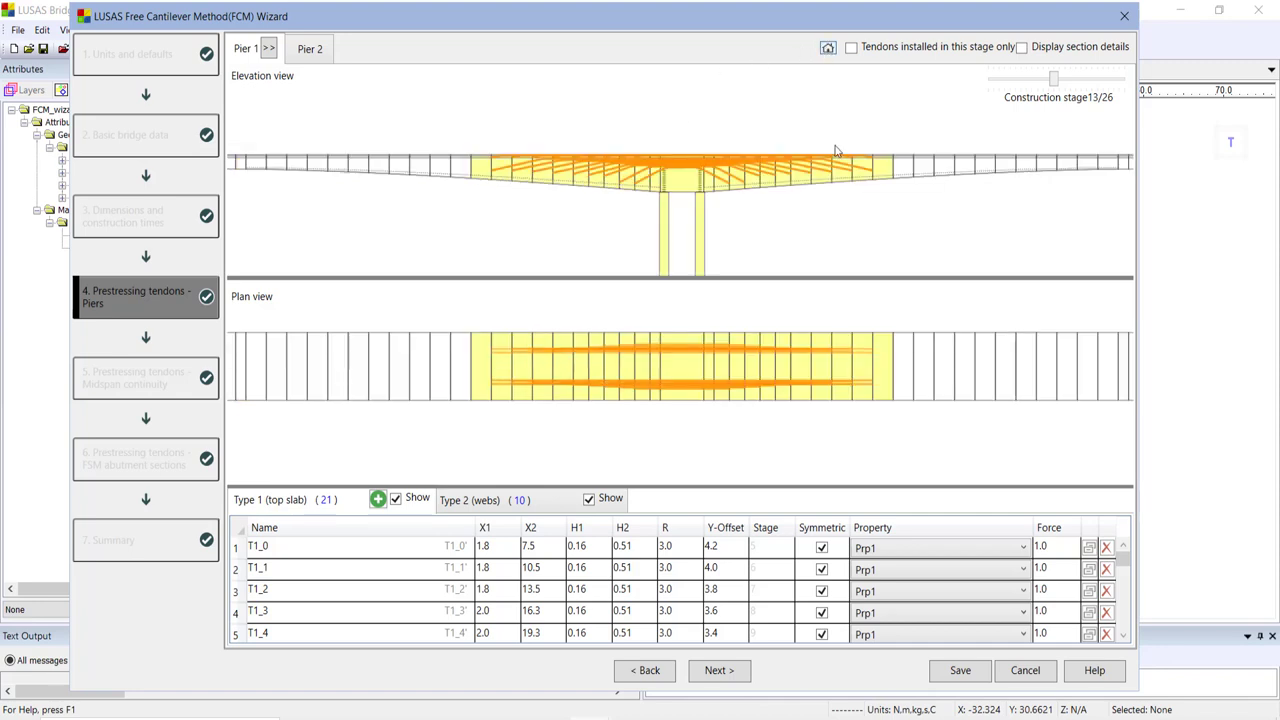
left_click(850, 48)
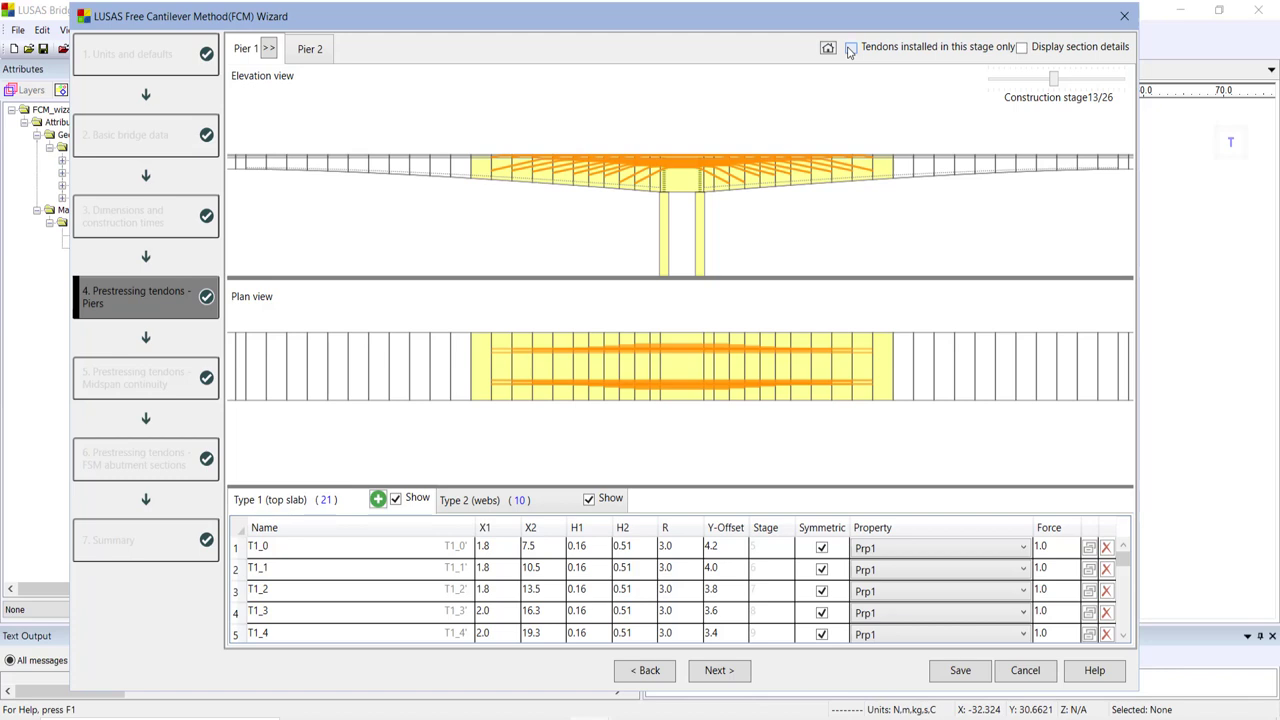
left_click(497, 503)
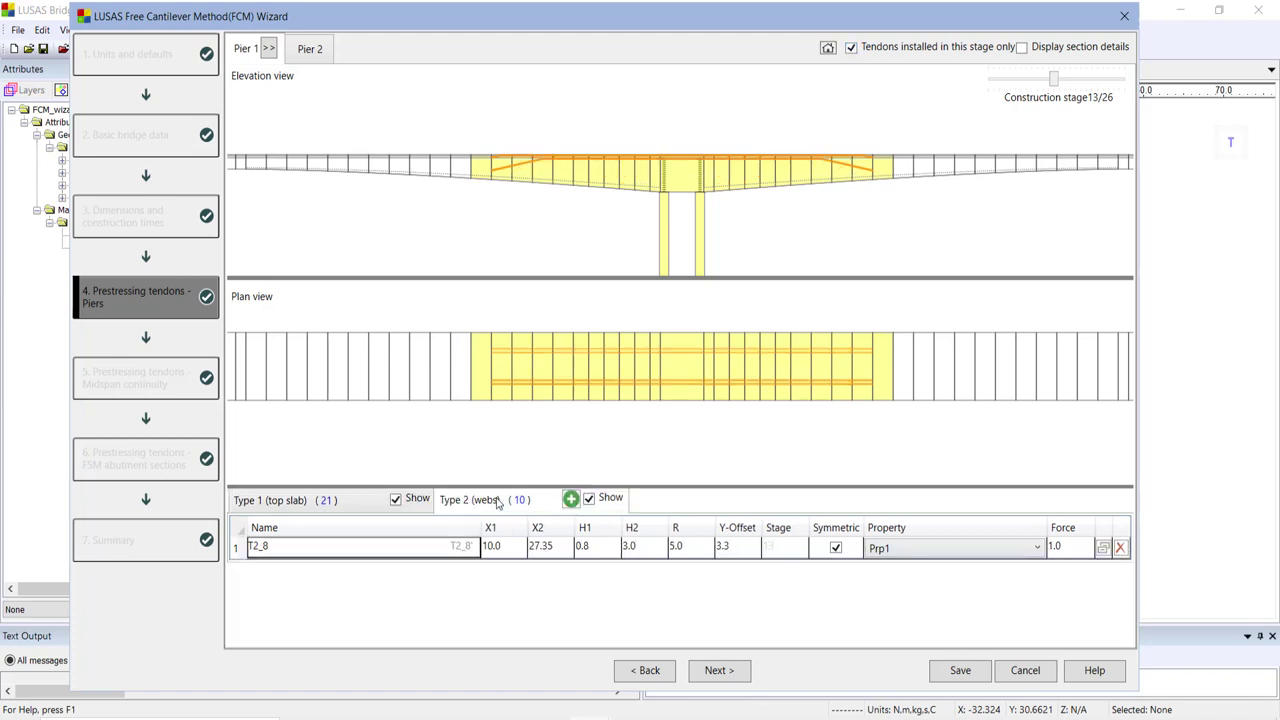
left_click(305, 500)
left_click(352, 552)
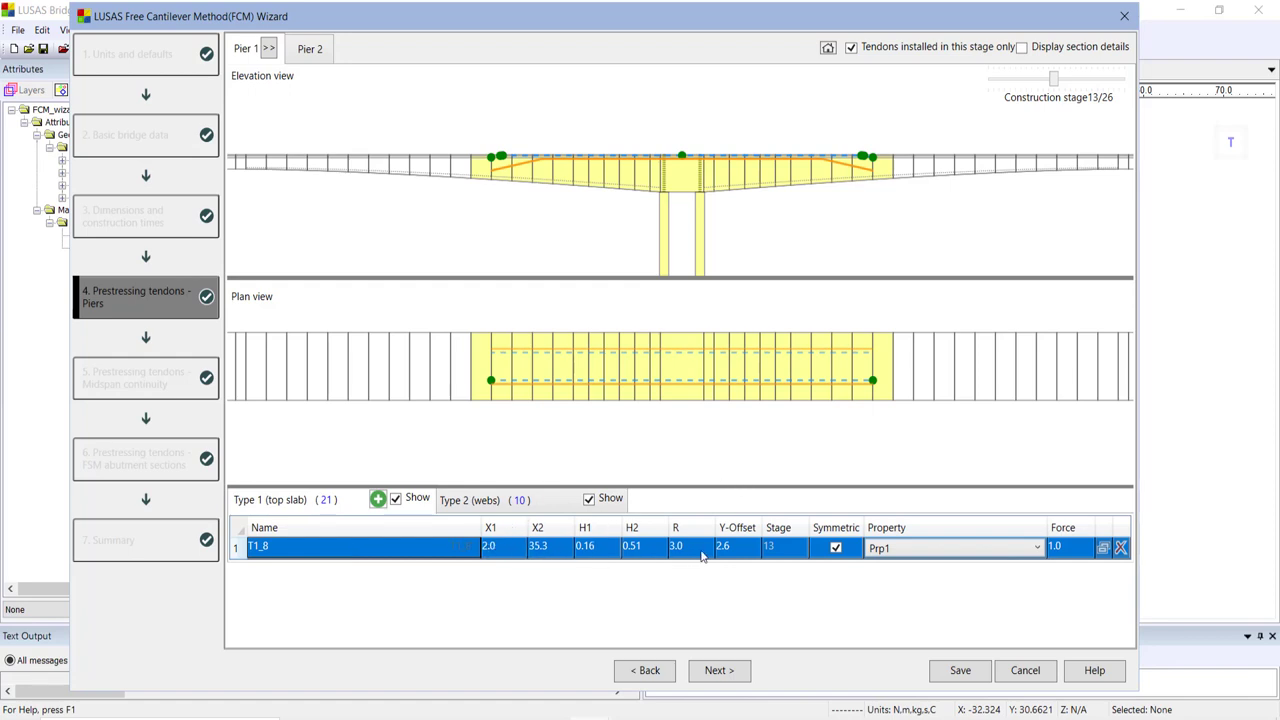
left_click(1097, 674)
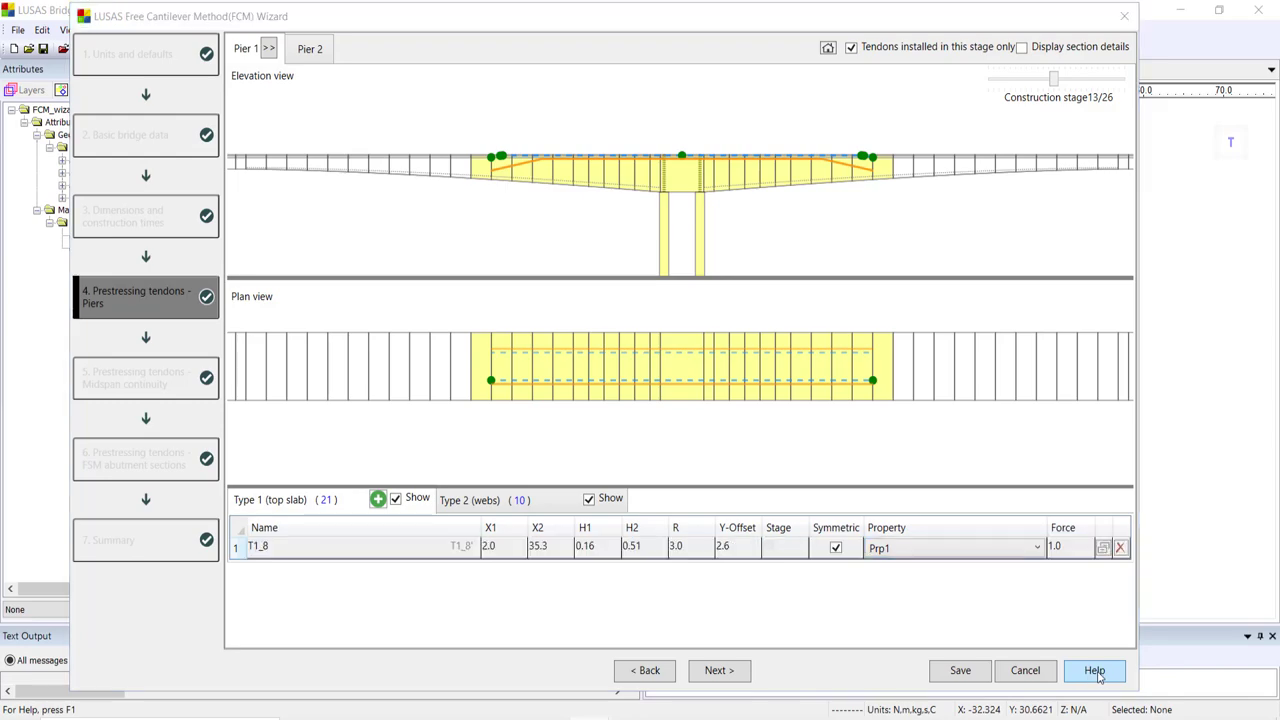
scroll(958, 370, "down", 15)
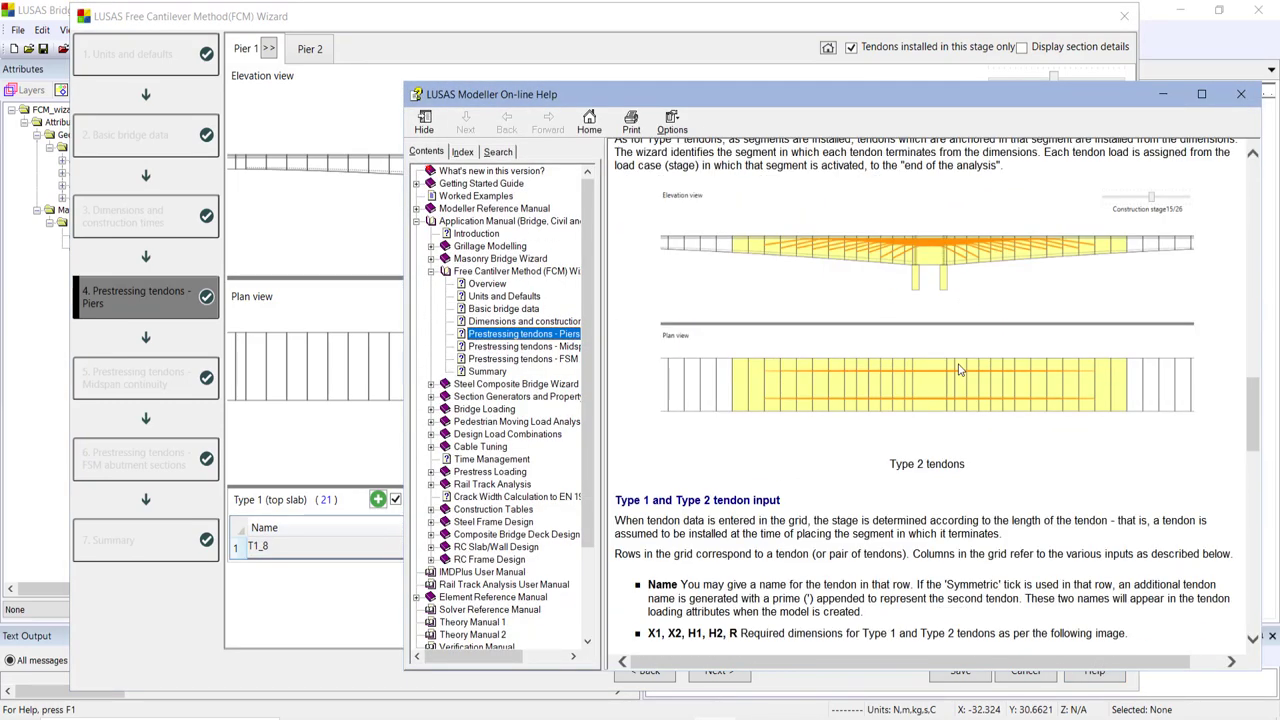
scroll(958, 370, "down", 8)
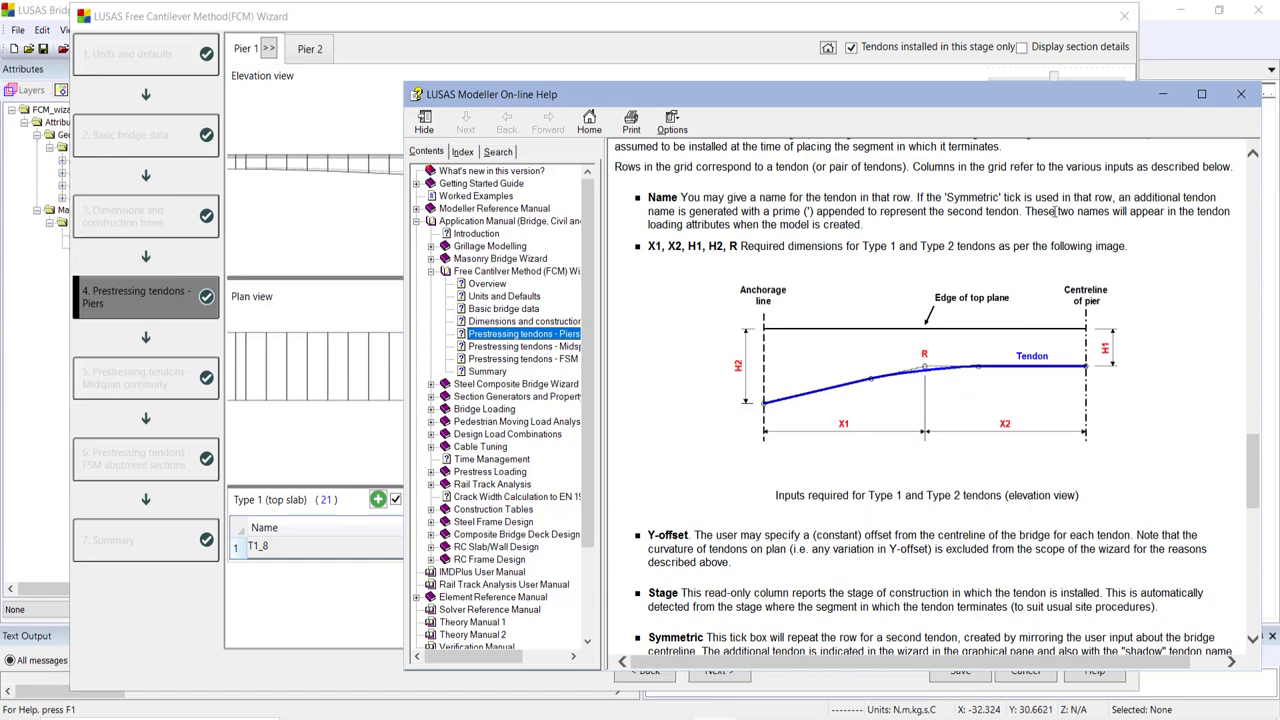
left_click(1240, 94)
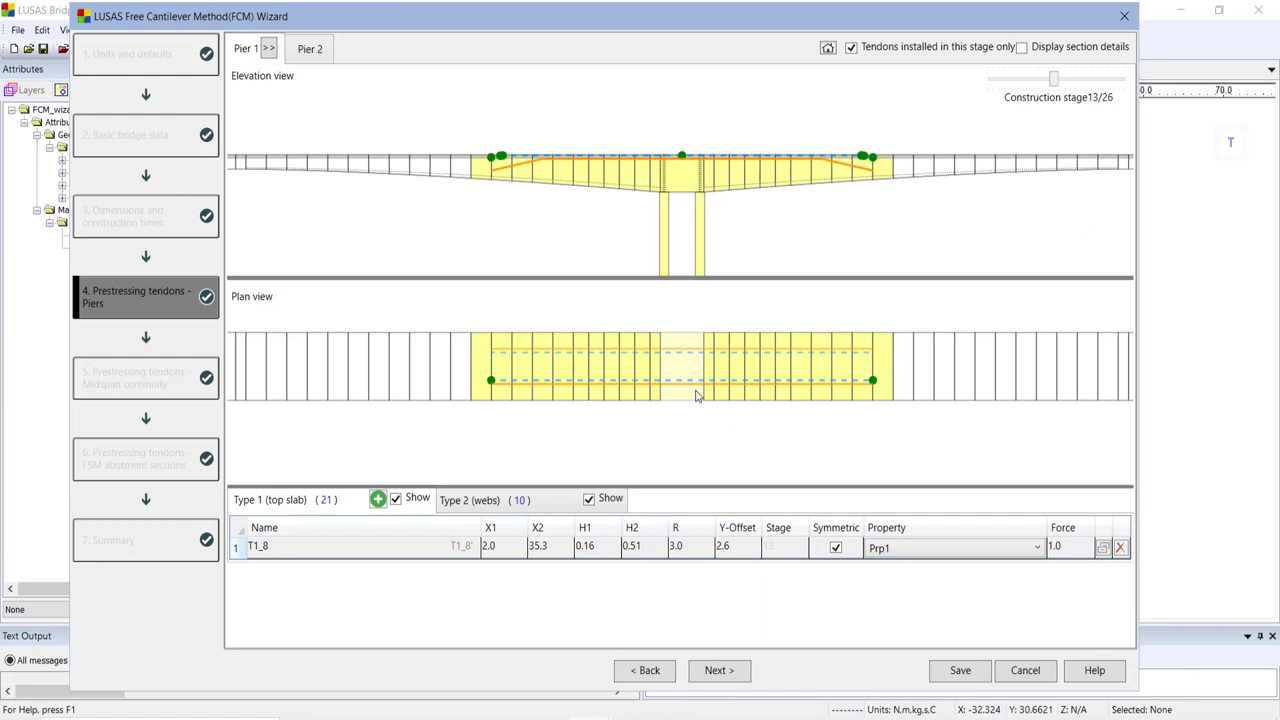
- Check web tendon T2_8, then switch T1_8's Symmetric setting off and back on
left_click(478, 500)
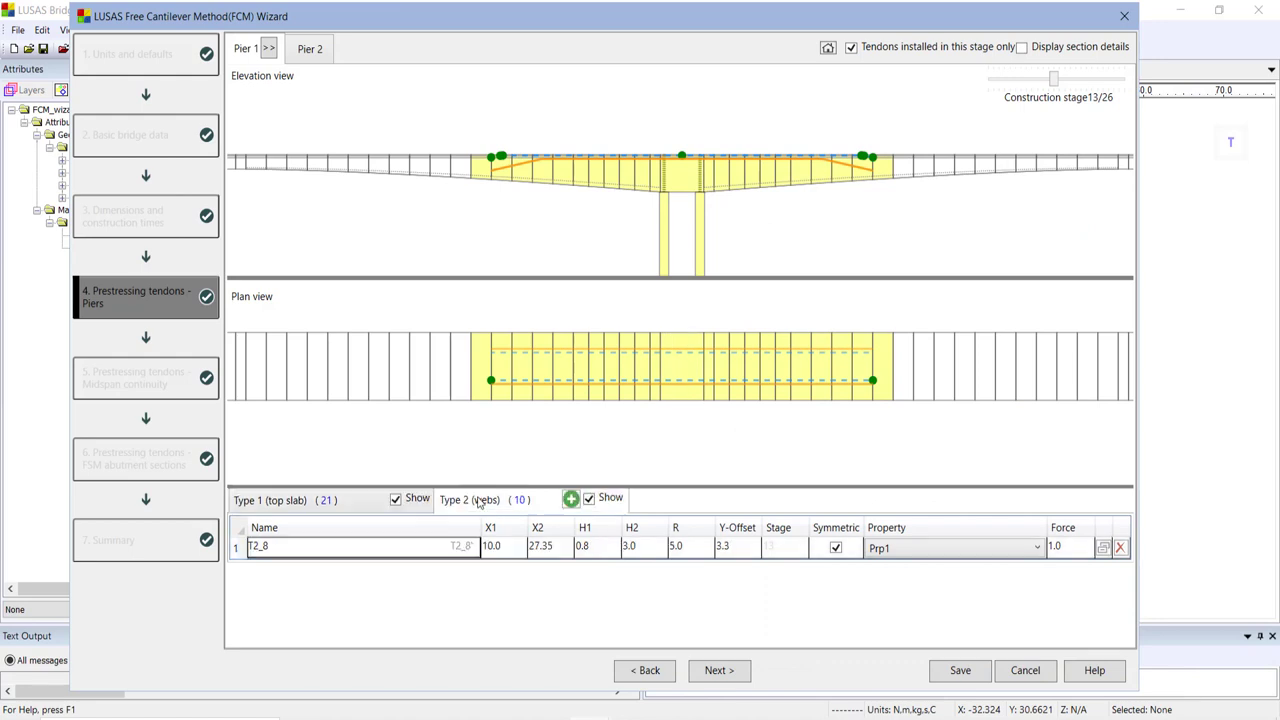
left_click(342, 506)
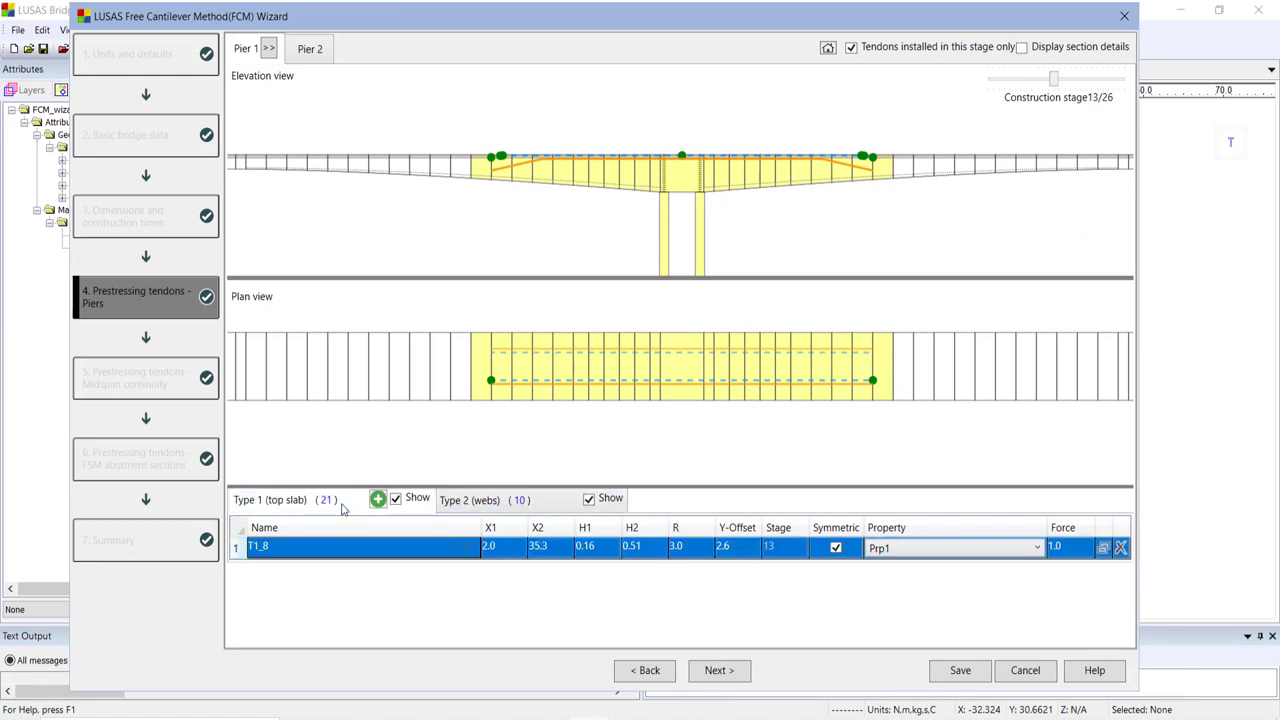
left_click(836, 548)
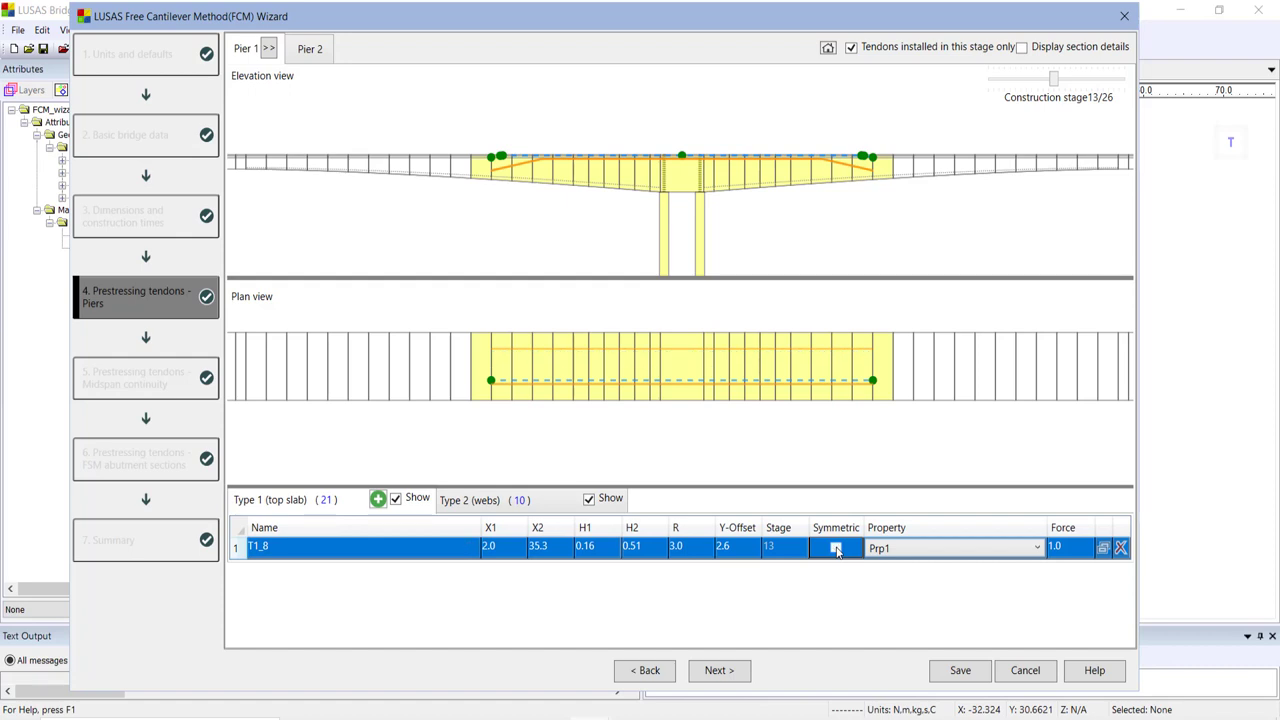
left_click(836, 548)
- Start a new tendon property for T1_8, keeping EN1992-1-1:2004 Eurocode 2 as its design code
left_click(1036, 548)
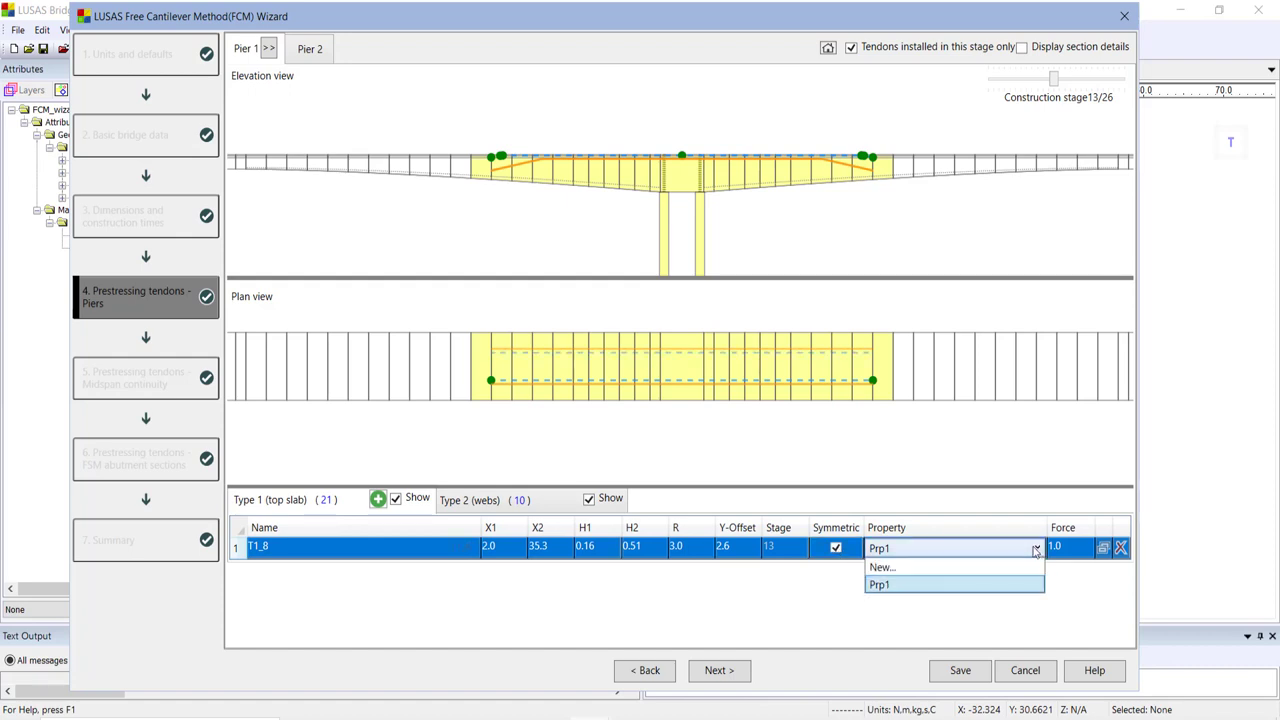
left_click(960, 567)
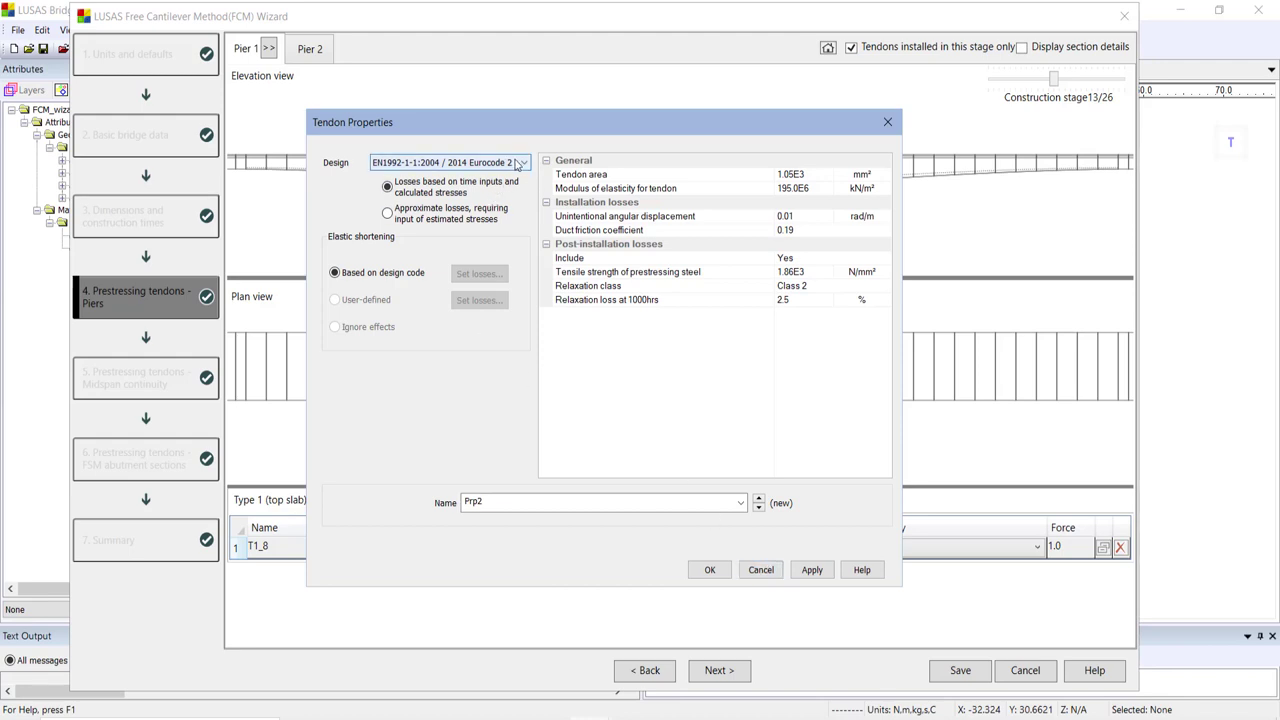
left_click(519, 164)
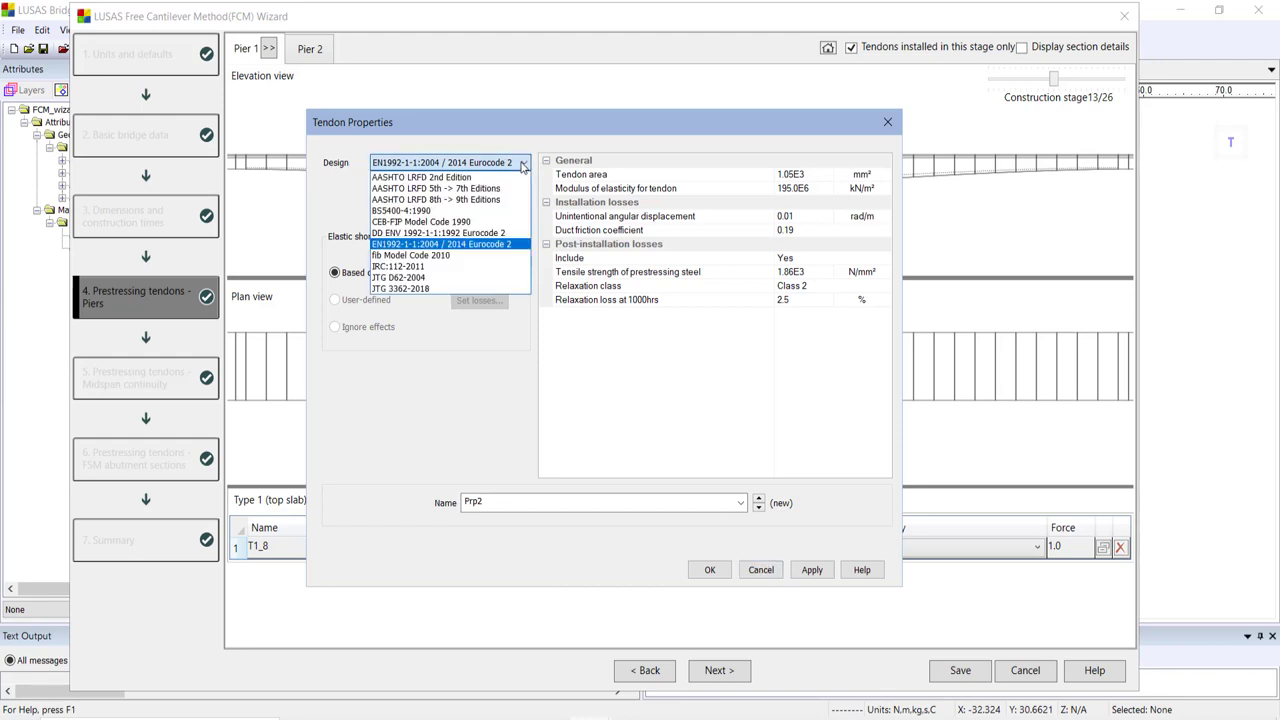
left_click(521, 165)
- Discard the new tendon property and display a deck segment's cross-section details near Pier 1
left_click(762, 571)
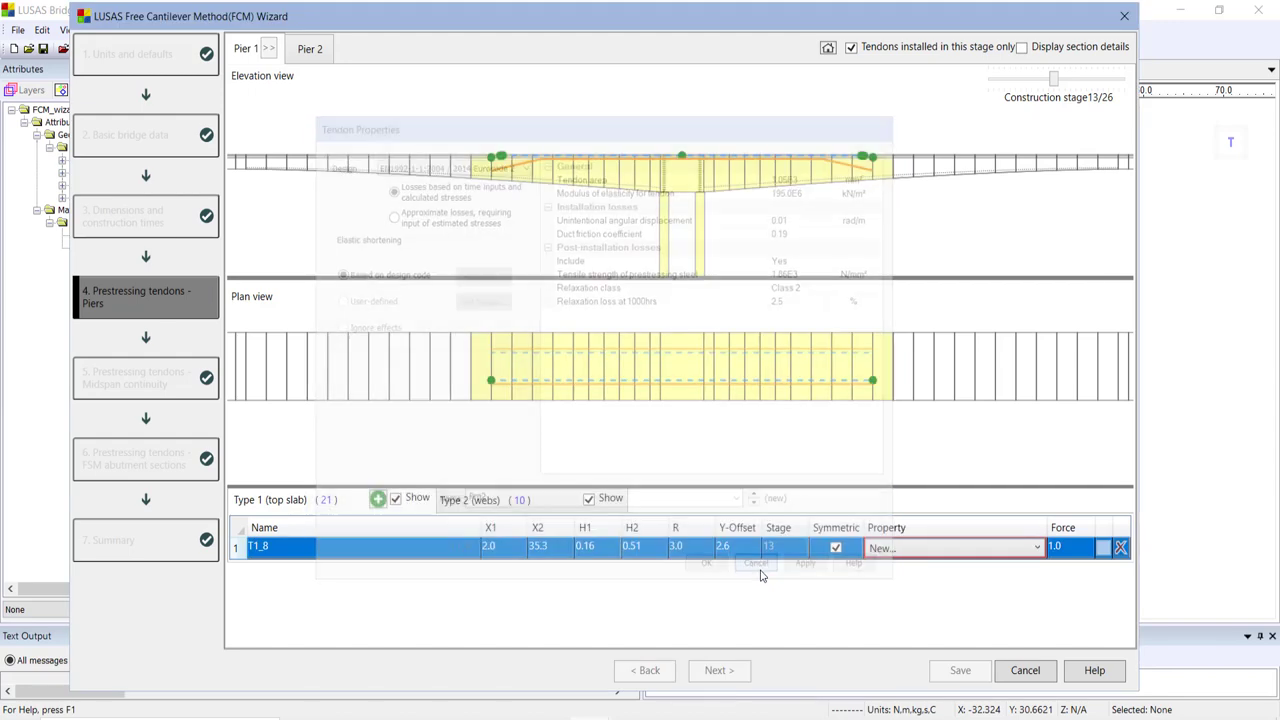
left_click(1071, 551)
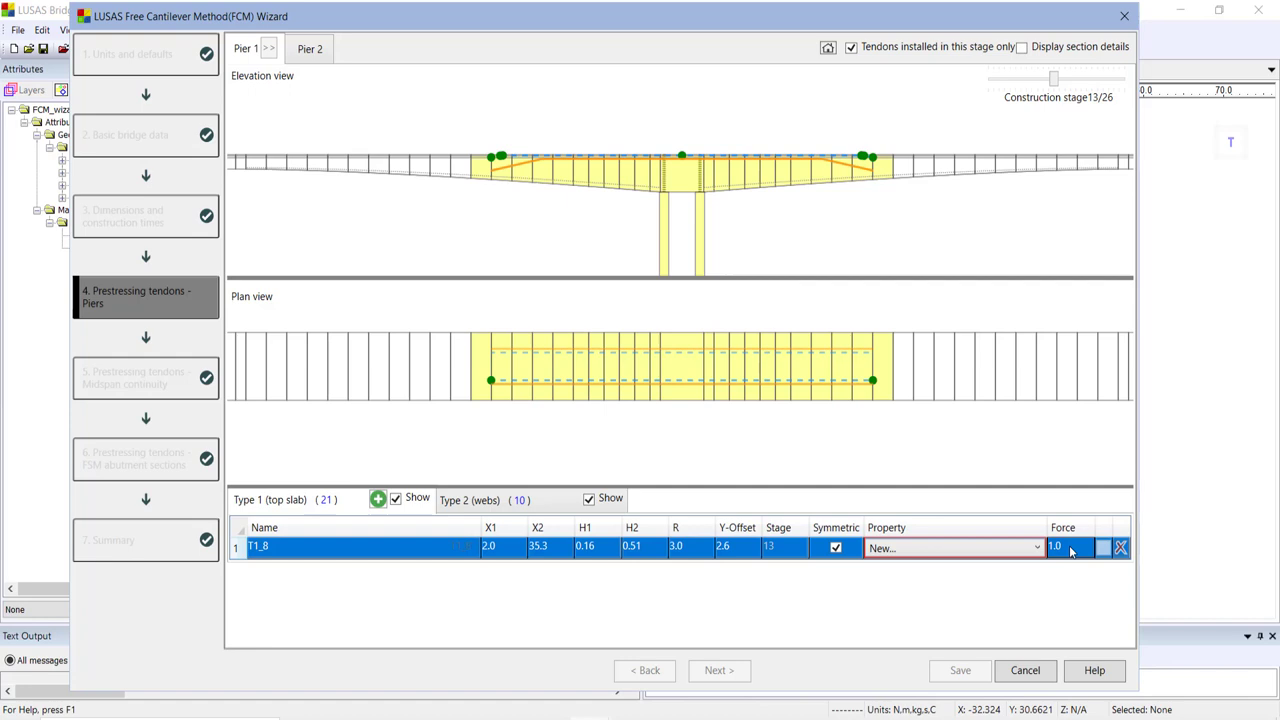
left_click(1021, 47)
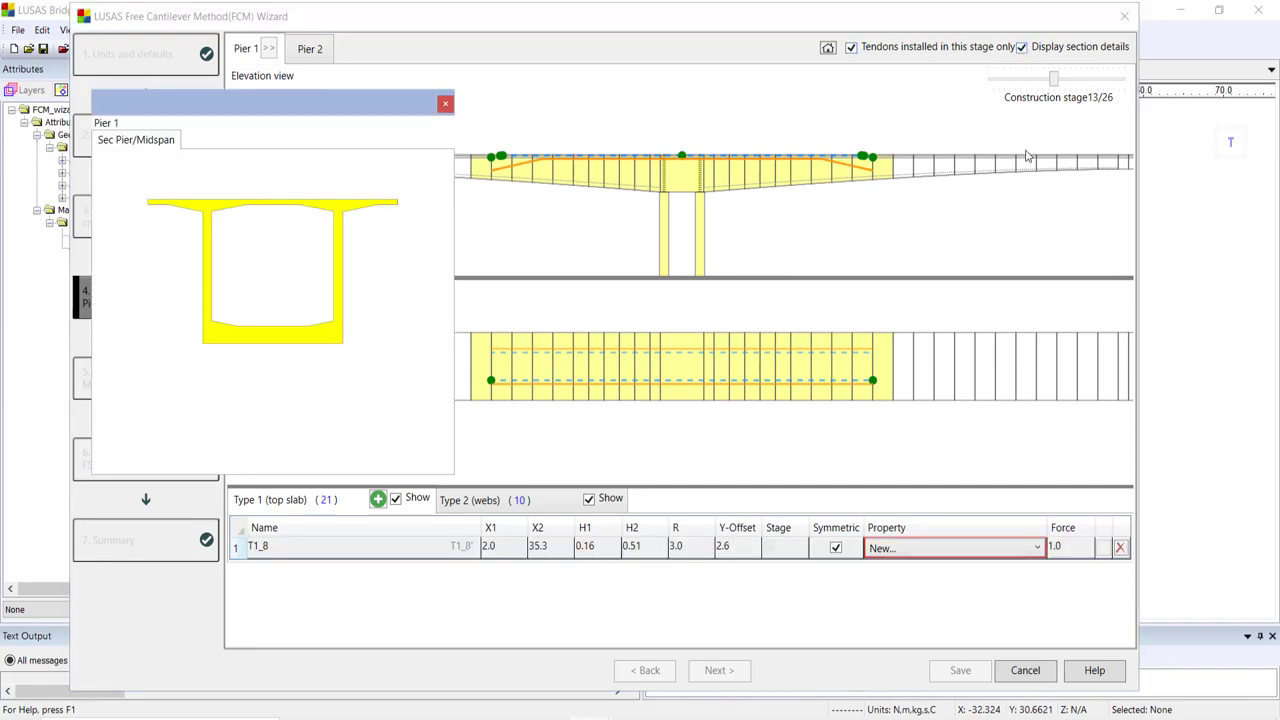
left_click(800, 172)
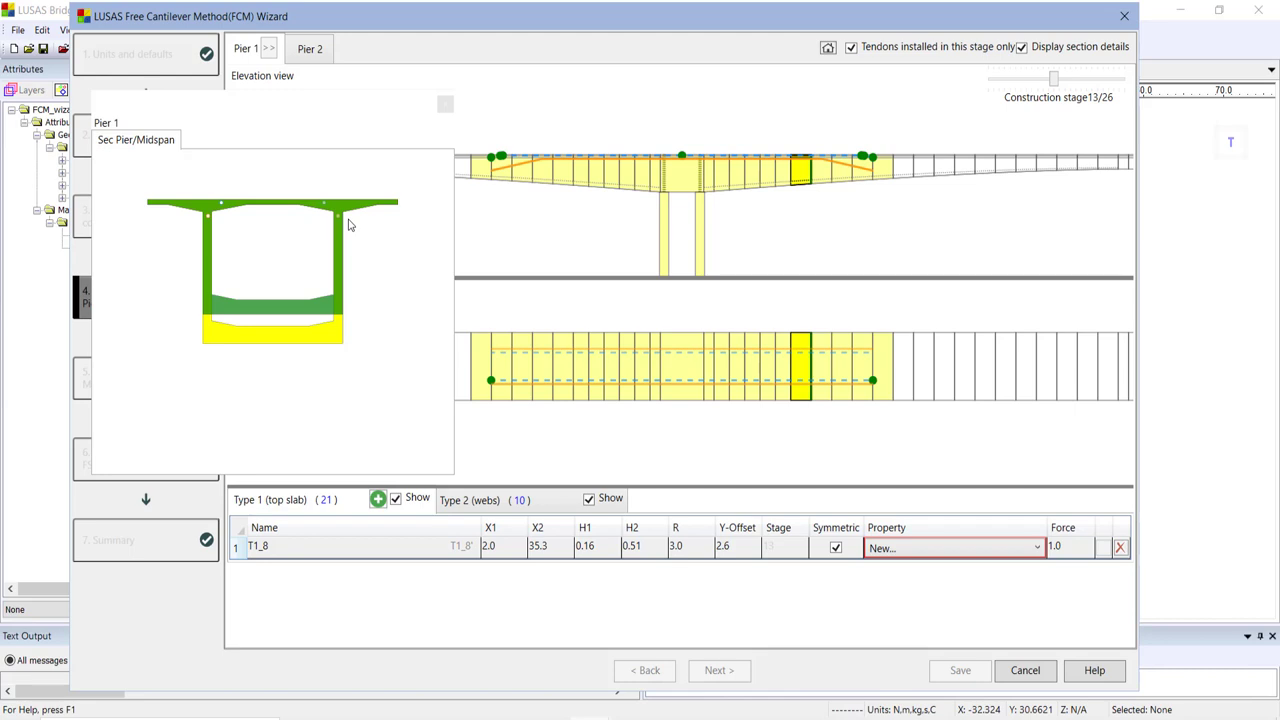
- Show all Pier 1 top-slab tendons again, inspect more segment cross-sections, and close the section window
left_click(851, 48)
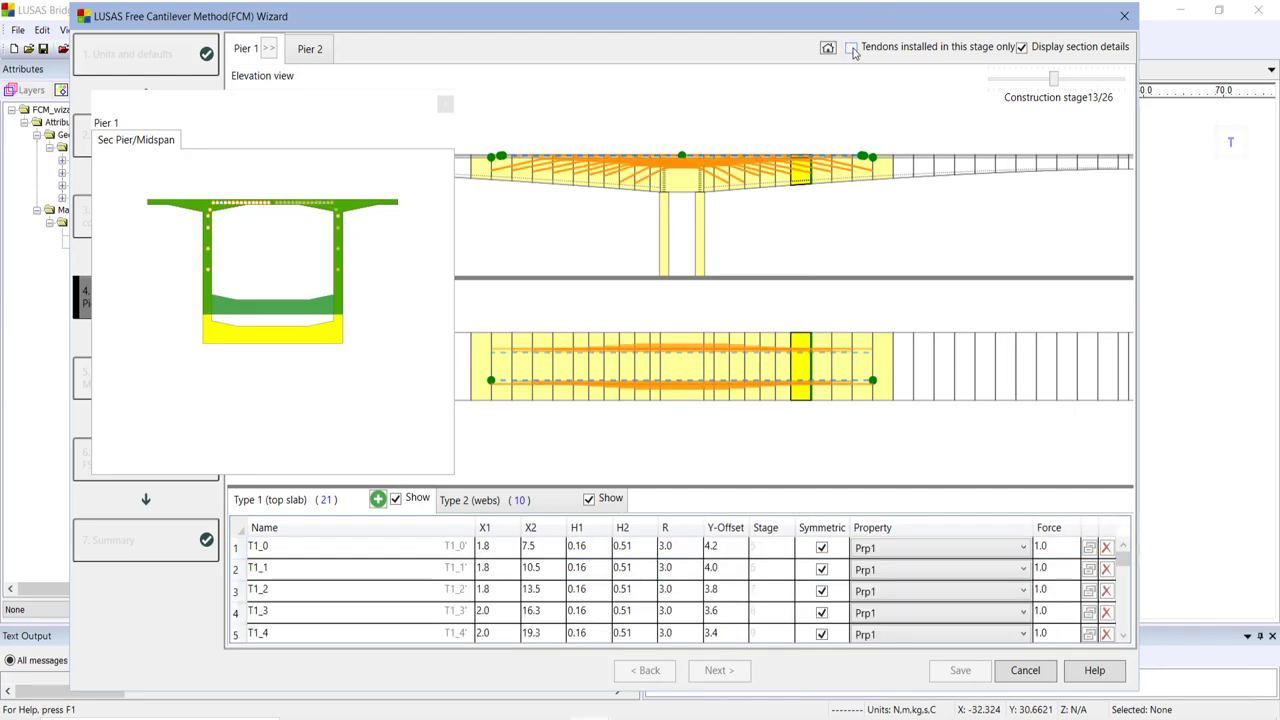
left_click(784, 182)
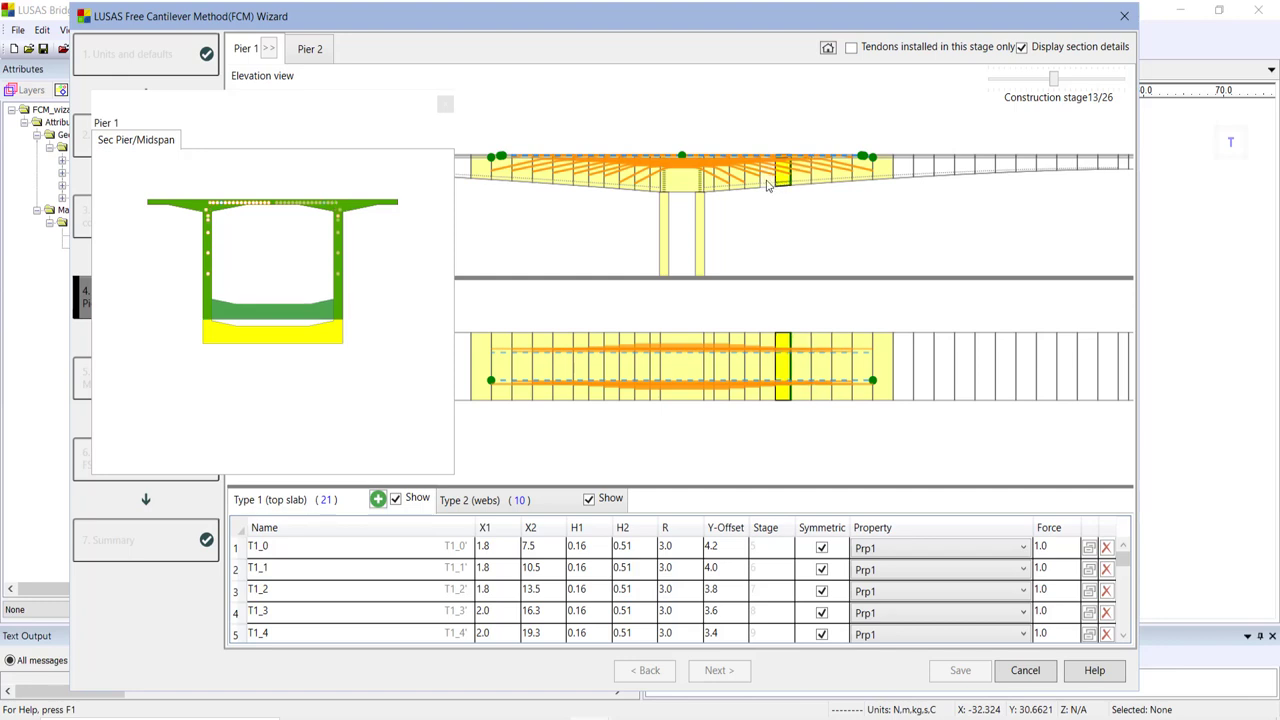
left_click(757, 185)
left_click(753, 187)
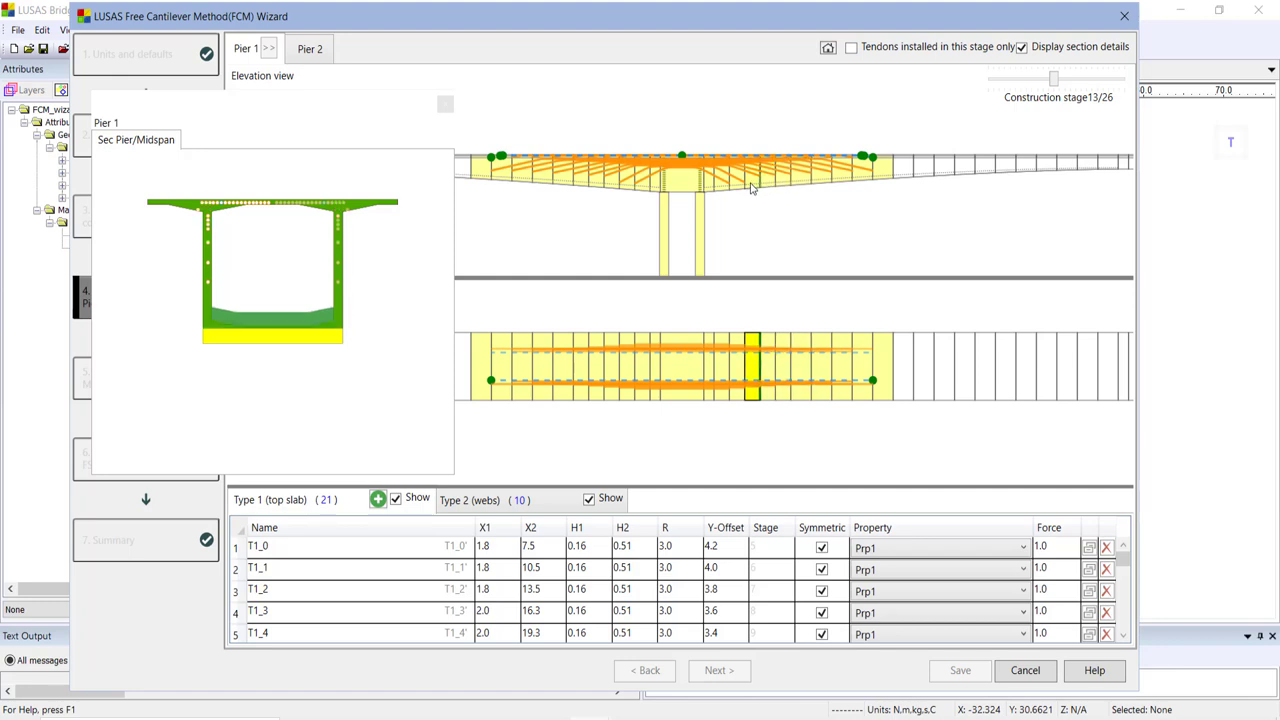
left_click(816, 186)
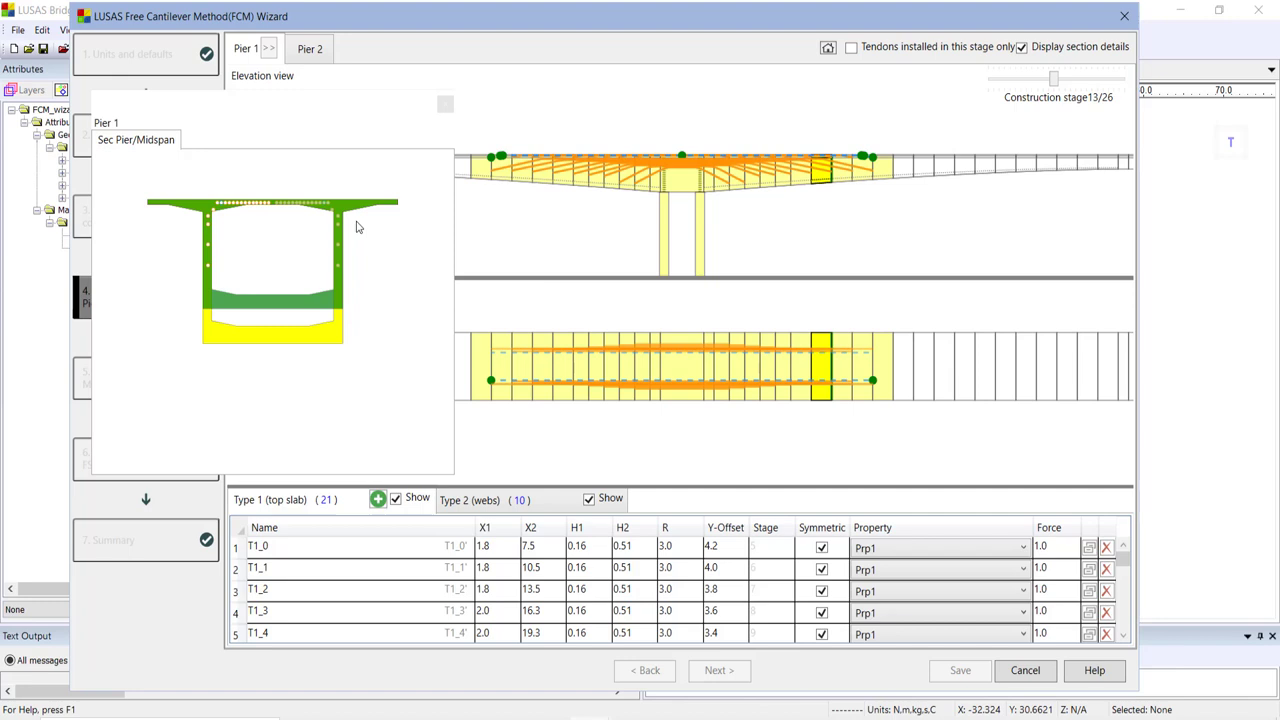
left_click(446, 104)
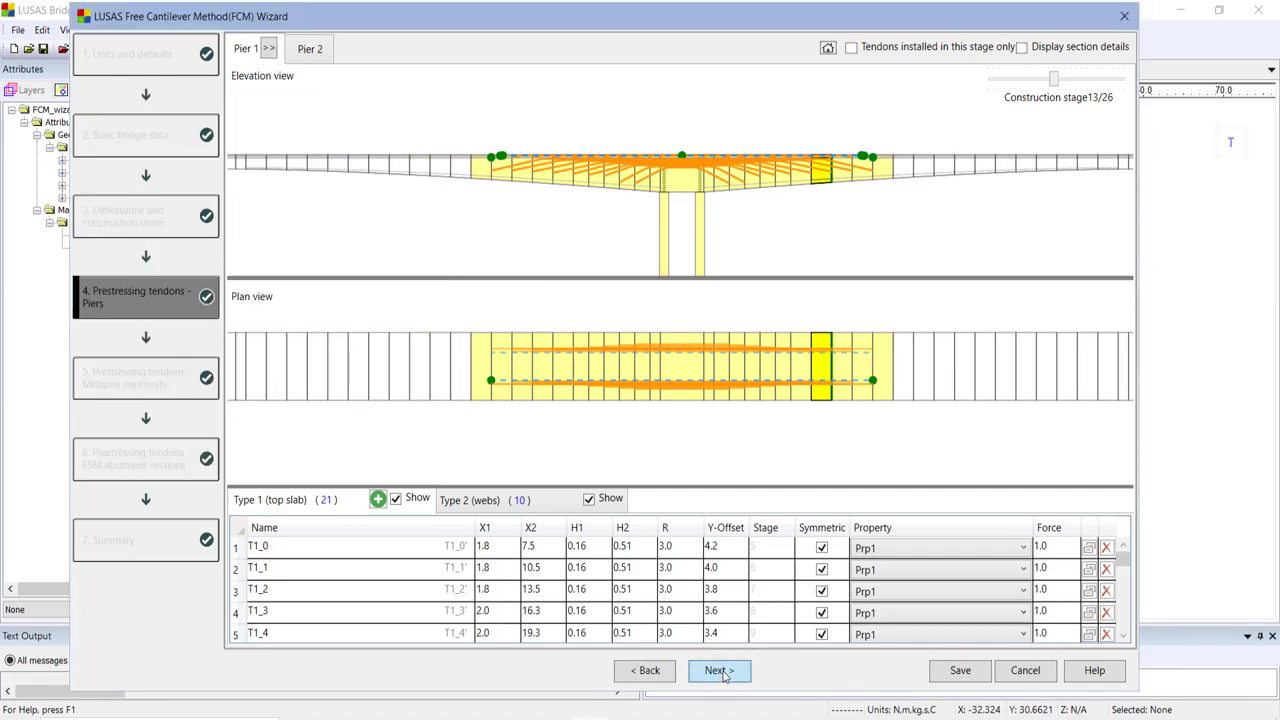
- View the midspan cross-section with its continuity tendons at construction stage 26/26
left_click(719, 671)
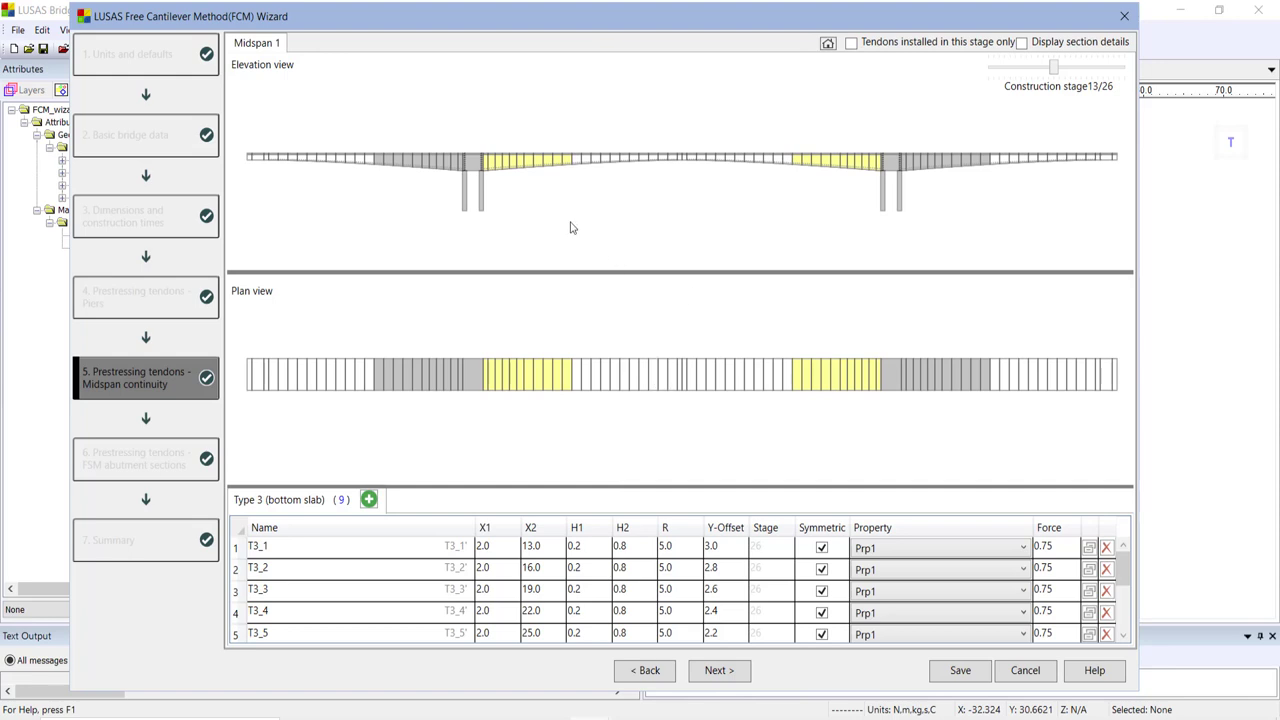
left_click_drag(1055, 70, 1128, 70)
scroll(654, 209, "up", 3)
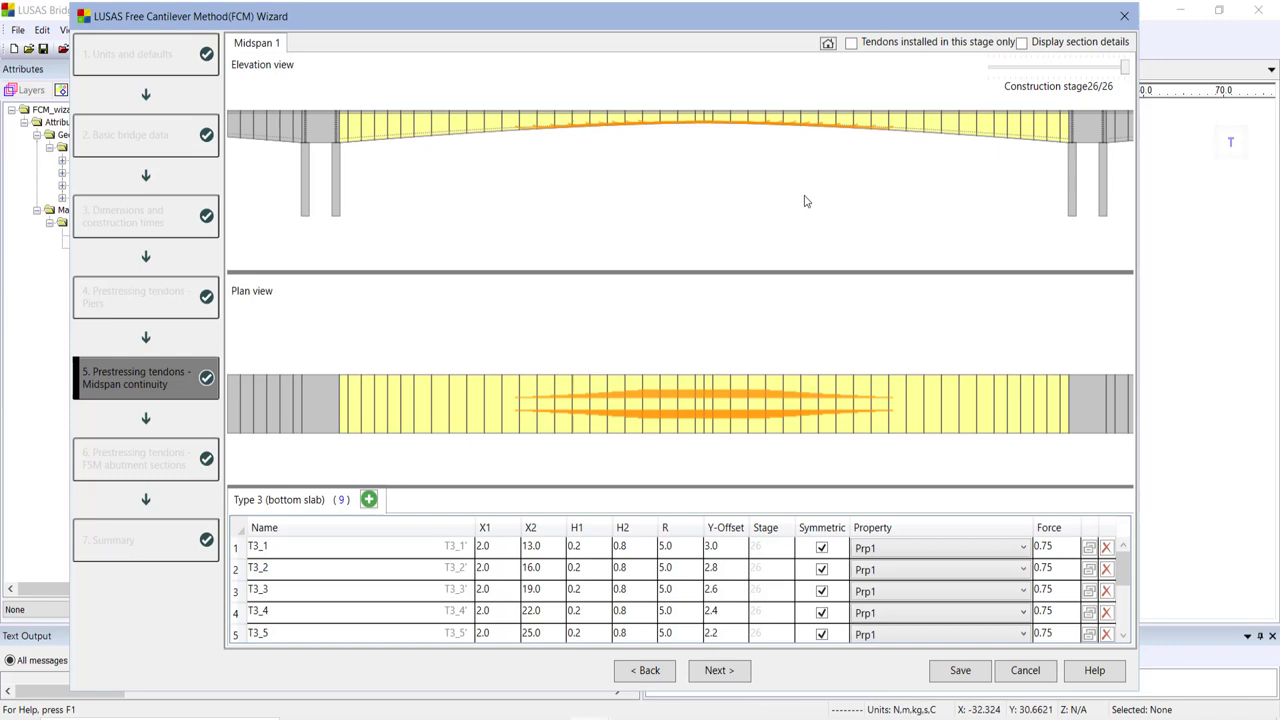
left_click(1021, 43)
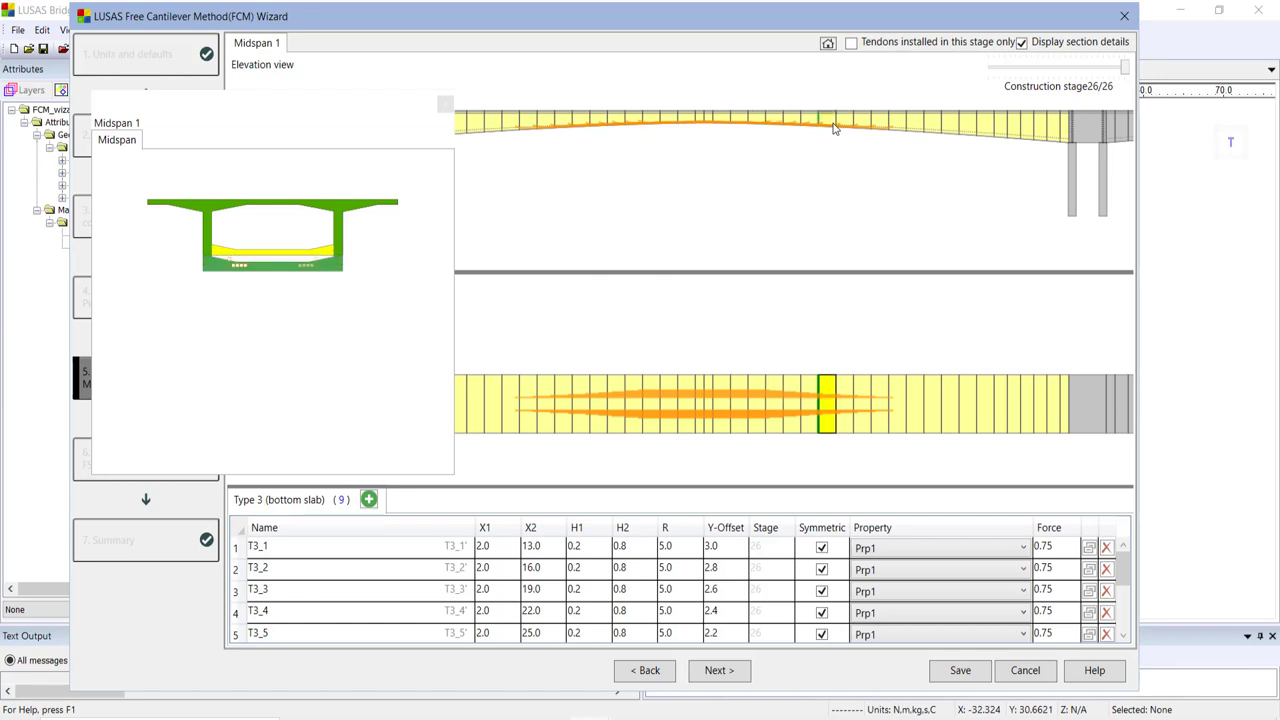
left_click(722, 672)
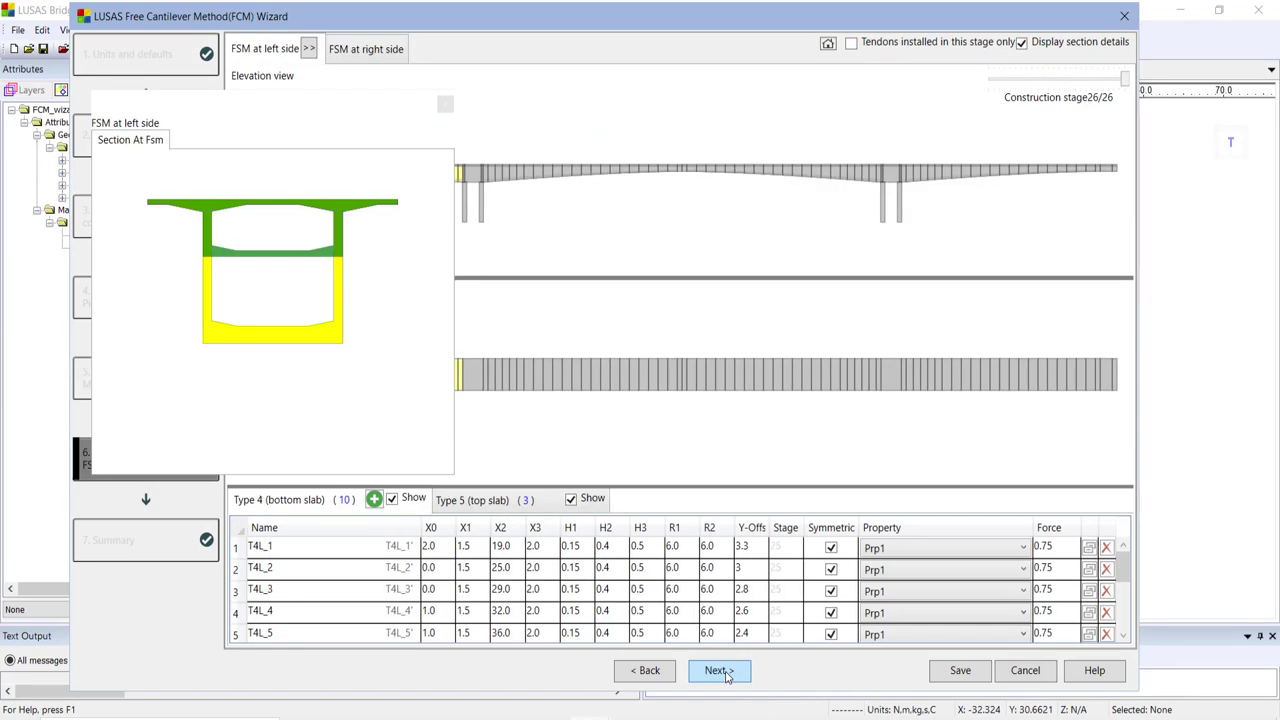
- Close the FSM section preview and review the right-side T4R abutment tendons
left_click(445, 104)
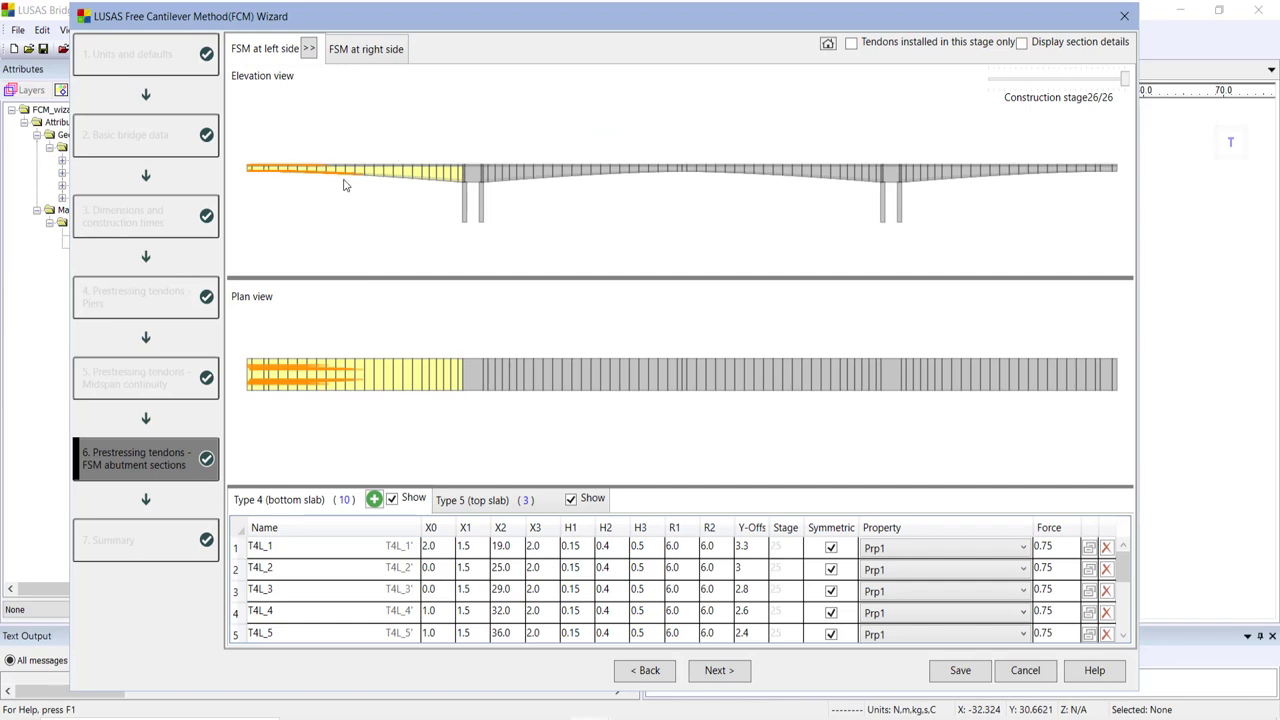
left_click(366, 56)
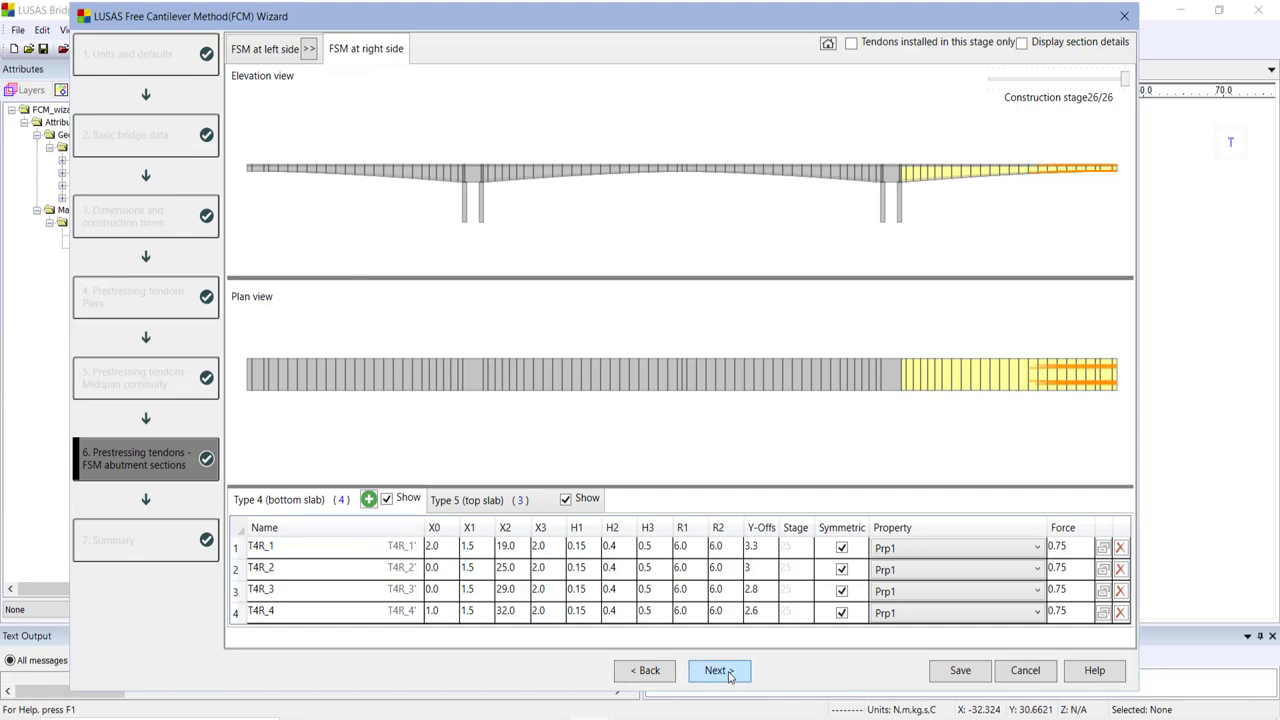
left_click(720, 670)
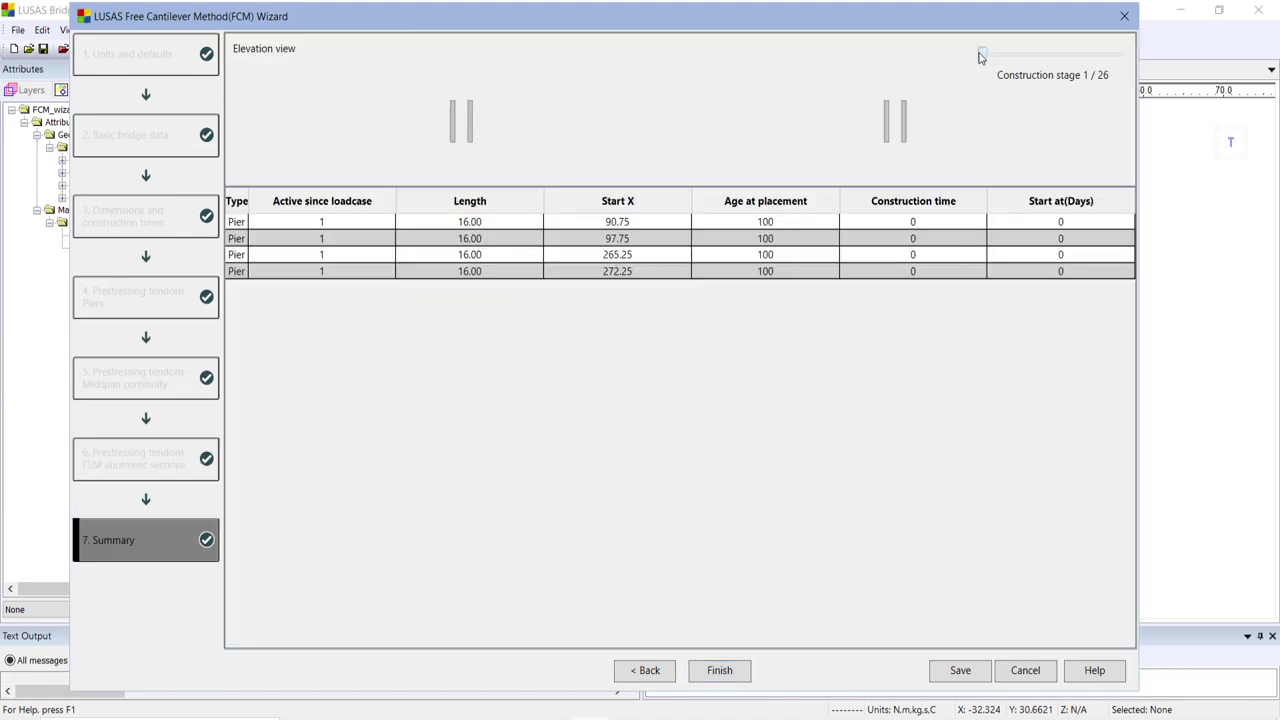
- Preview stages up to 10 and beyond with longer cantilevers, then finish the wizard to build FCM_wizard.mdl
left_click_drag(983, 54, 1040, 52)
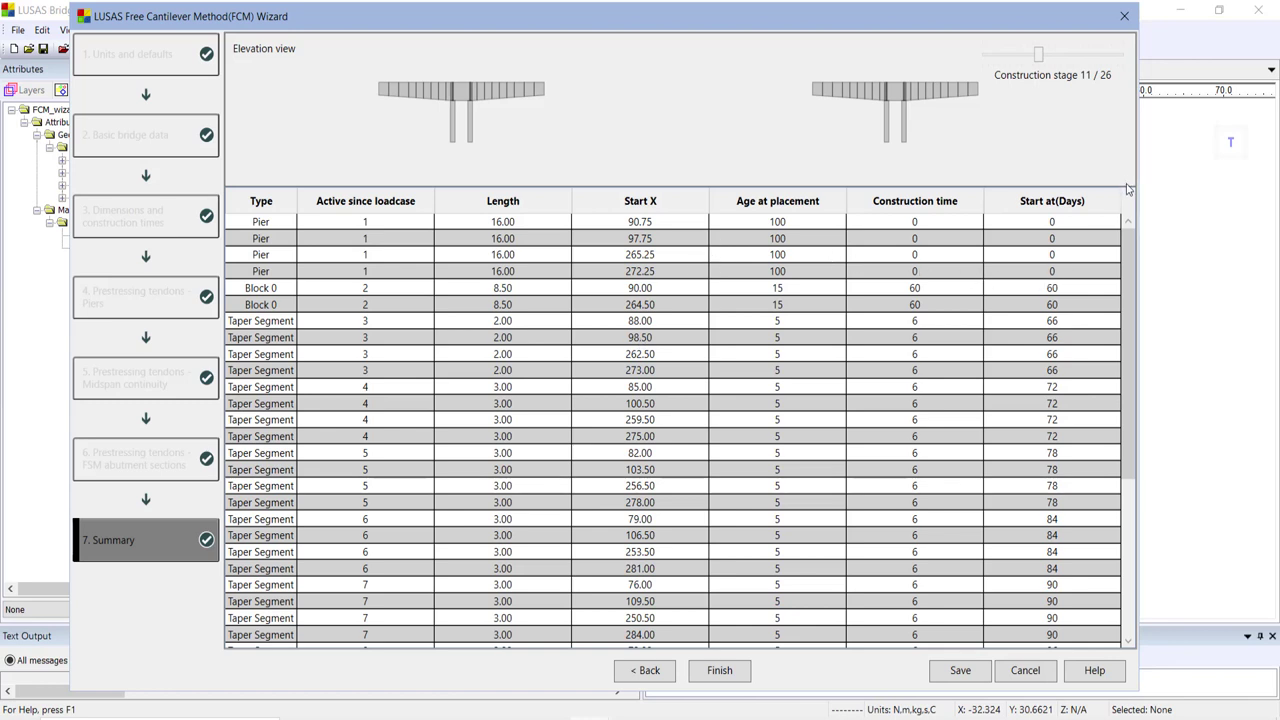
mouse_move(1040, 60)
left_mouse_down()
mouse_move(1104, 58)
mouse_move(1024, 68)
left_mouse_up()
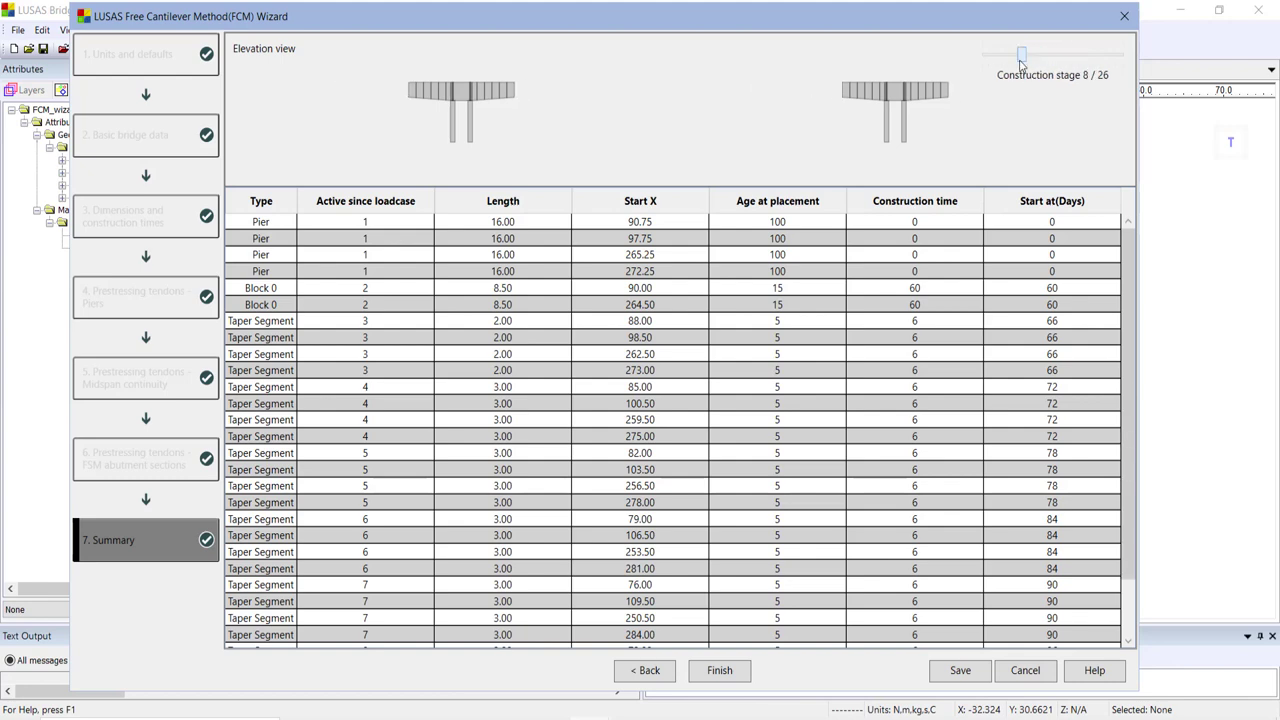
left_click(719, 671)
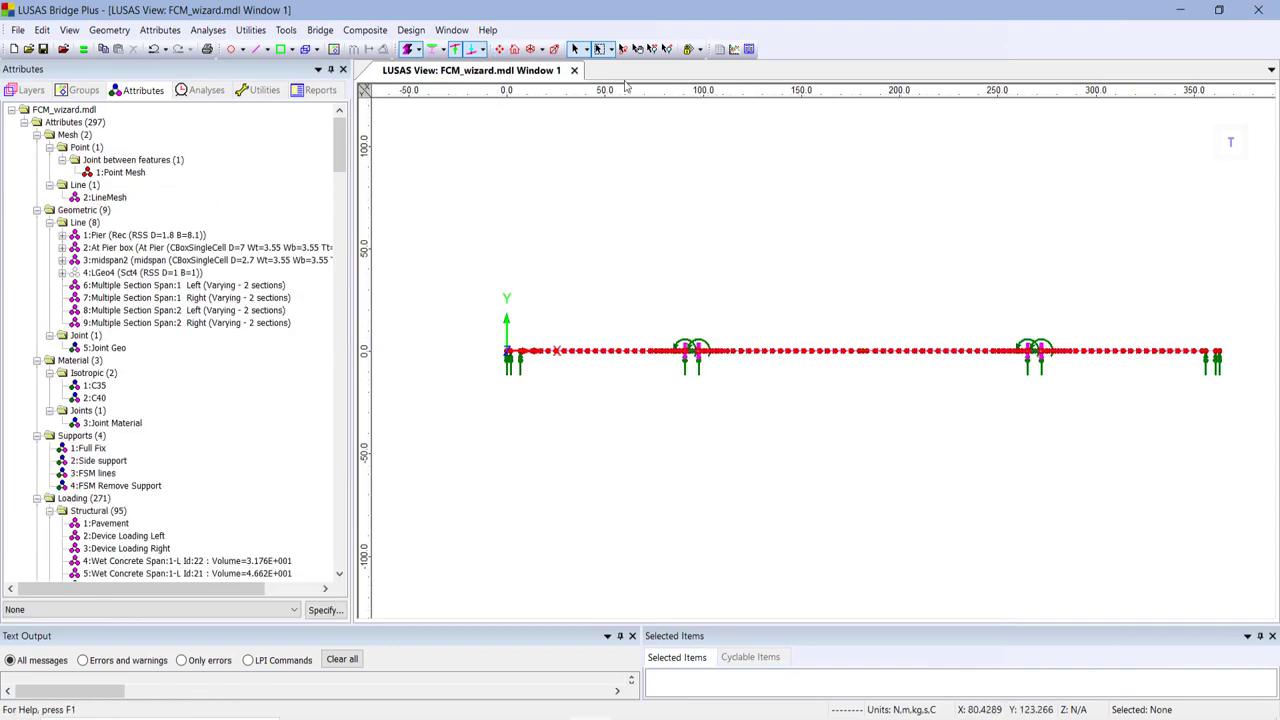
- Tilt the model so the supports hang below the deck and show the construction stage analyses tree
left_click(622, 48)
left_click_drag(714, 414, 680, 197)
left_click(204, 91)
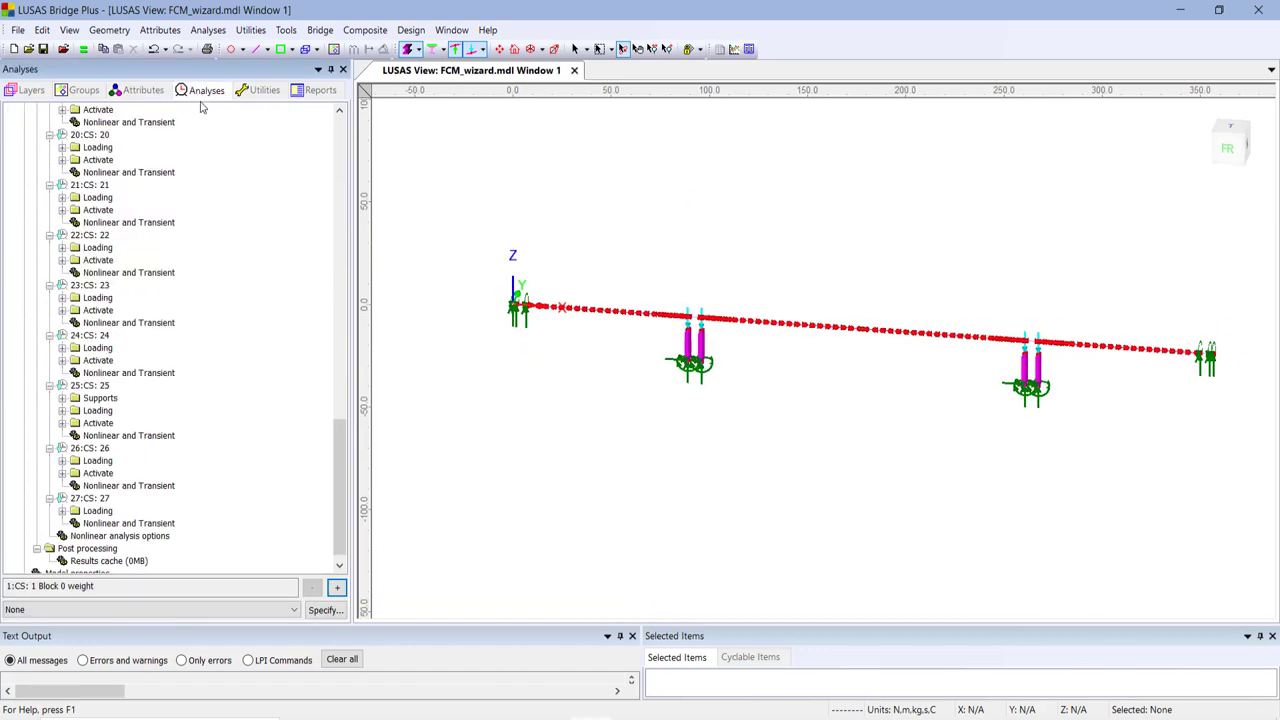
left_click_drag(341, 457, 352, 132)
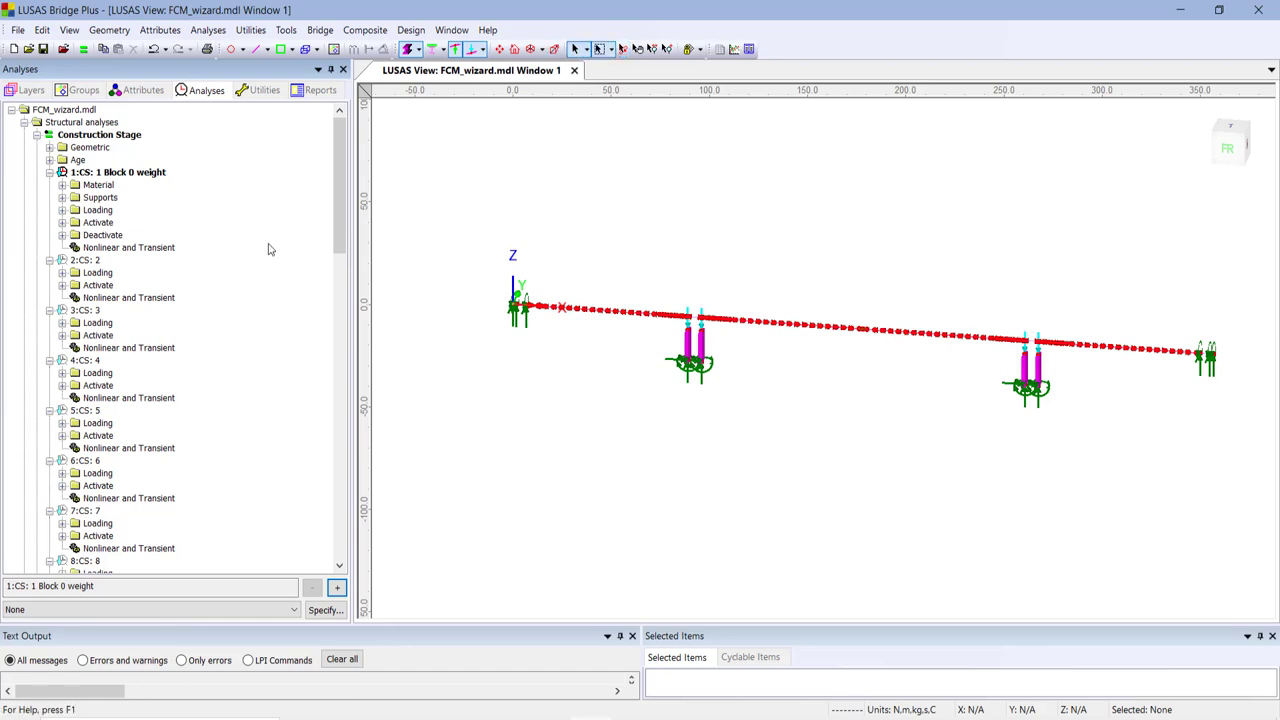
- Activate construction stages 2, 3 and 4, zooming in on the left pier
double_click(92, 261)
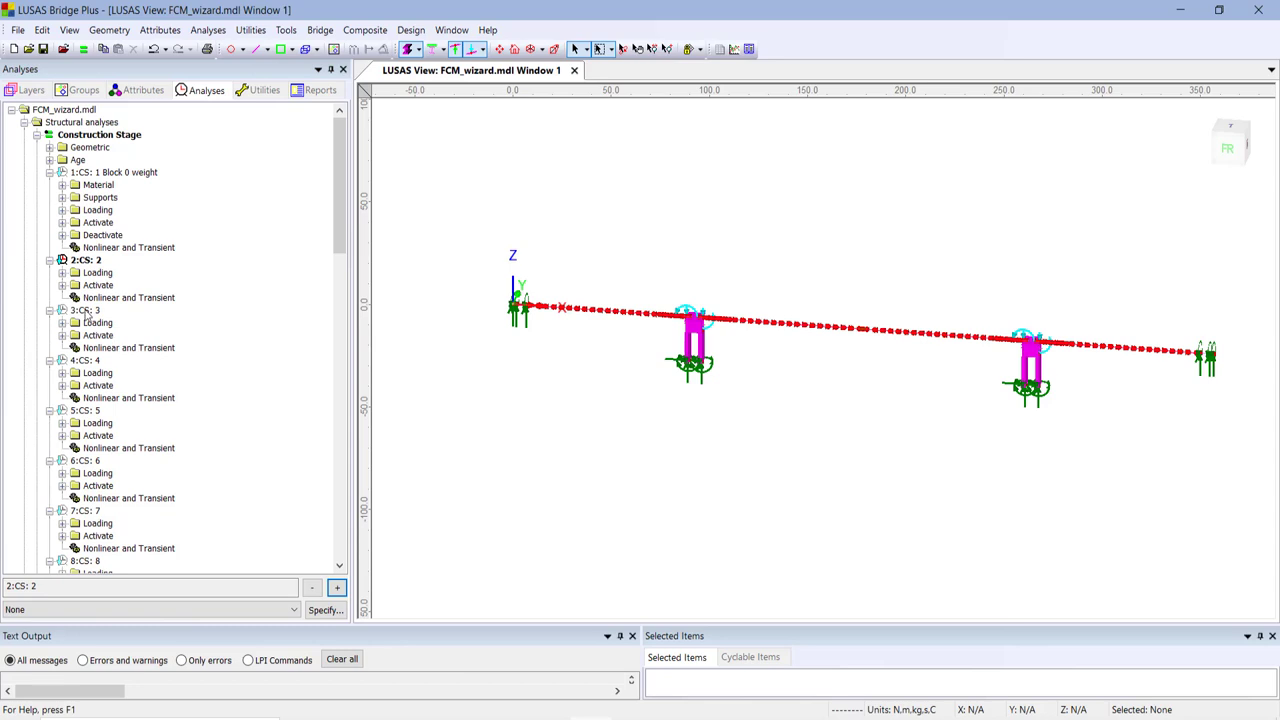
double_click(88, 311)
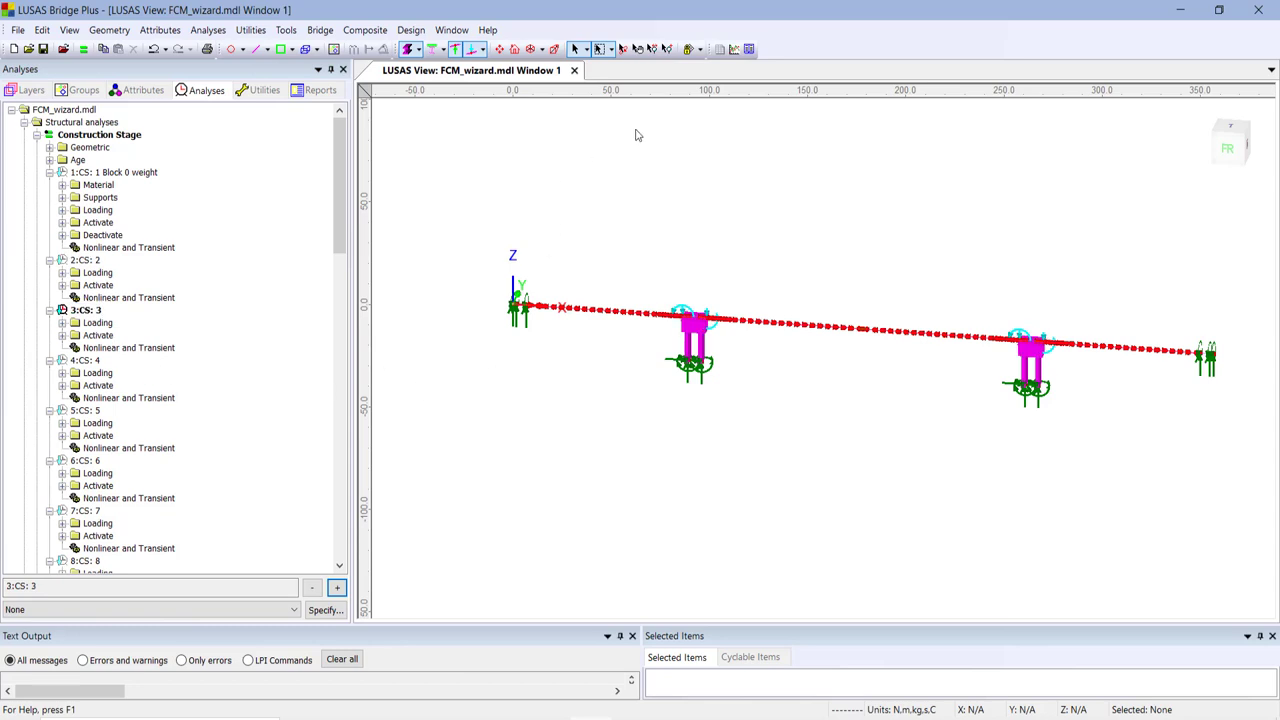
left_click(667, 49)
left_click_drag(609, 268, 785, 436)
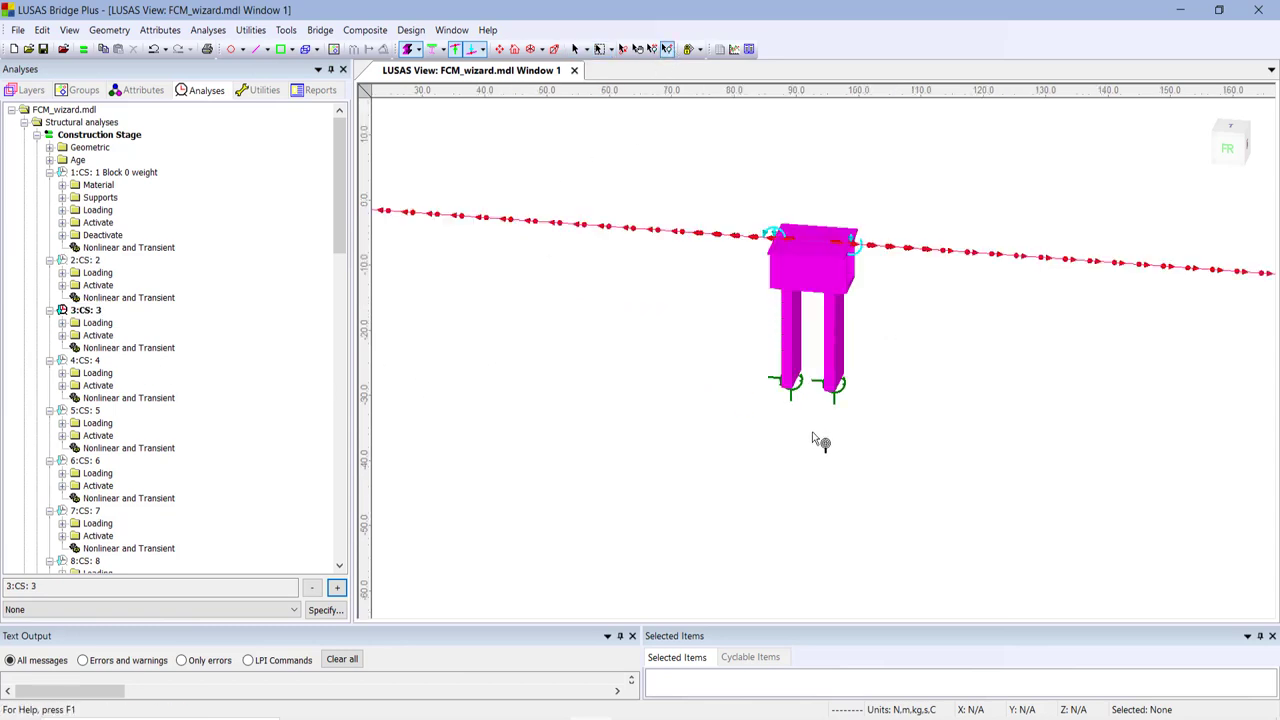
double_click(85, 361)
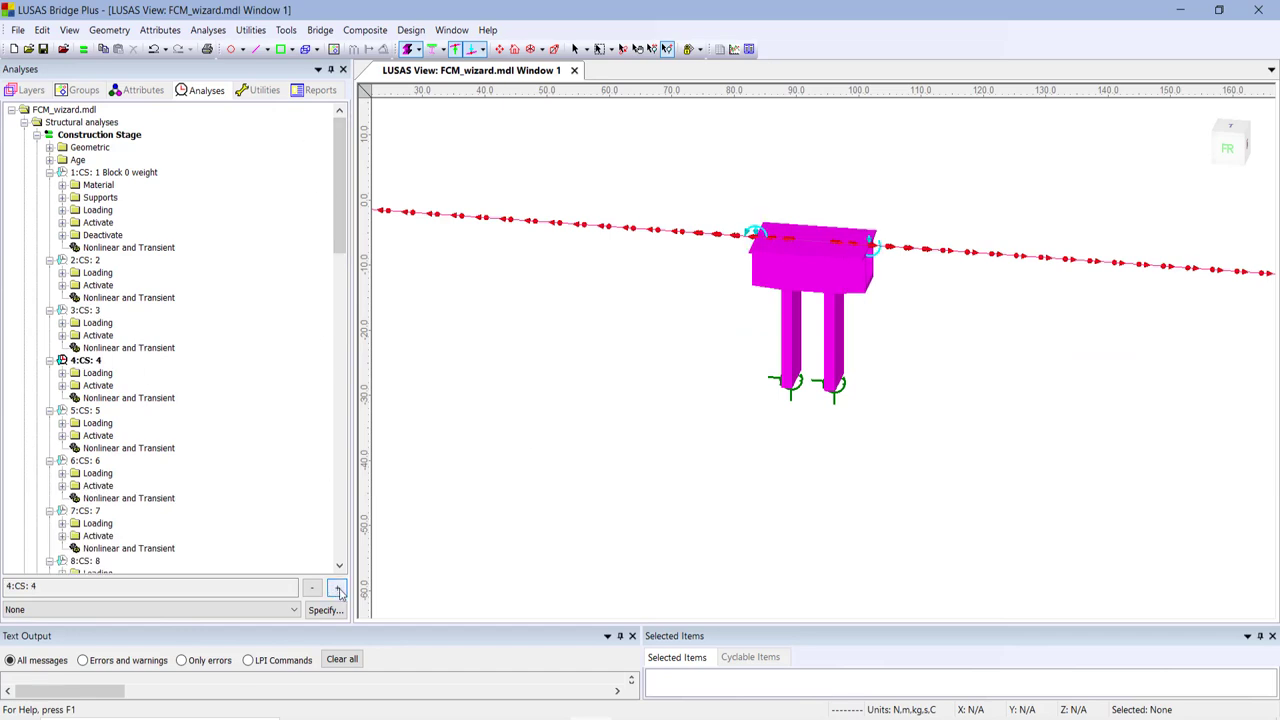
- Step forward one stage at a time from CS 4 up to CS 17
left_click(338, 592)
left_click(338, 592)
left_click(338, 592)
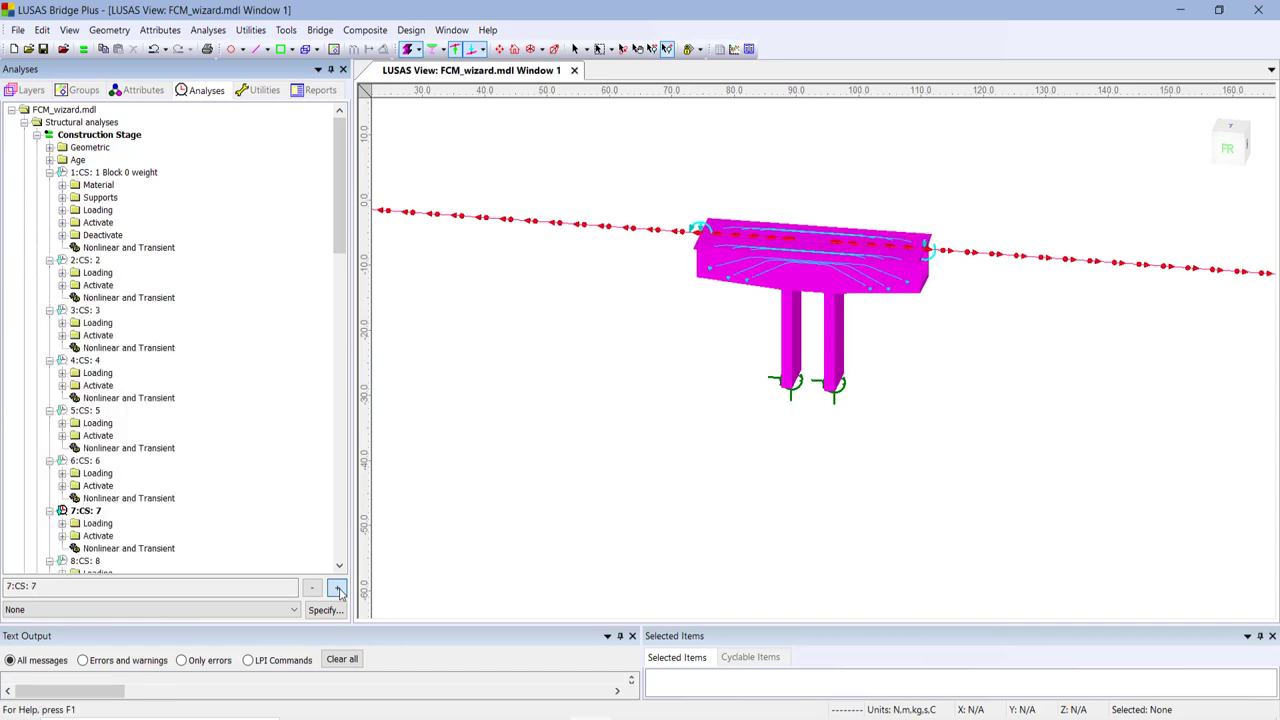
left_click(338, 592)
left_click(338, 592)
left_click(338, 592)
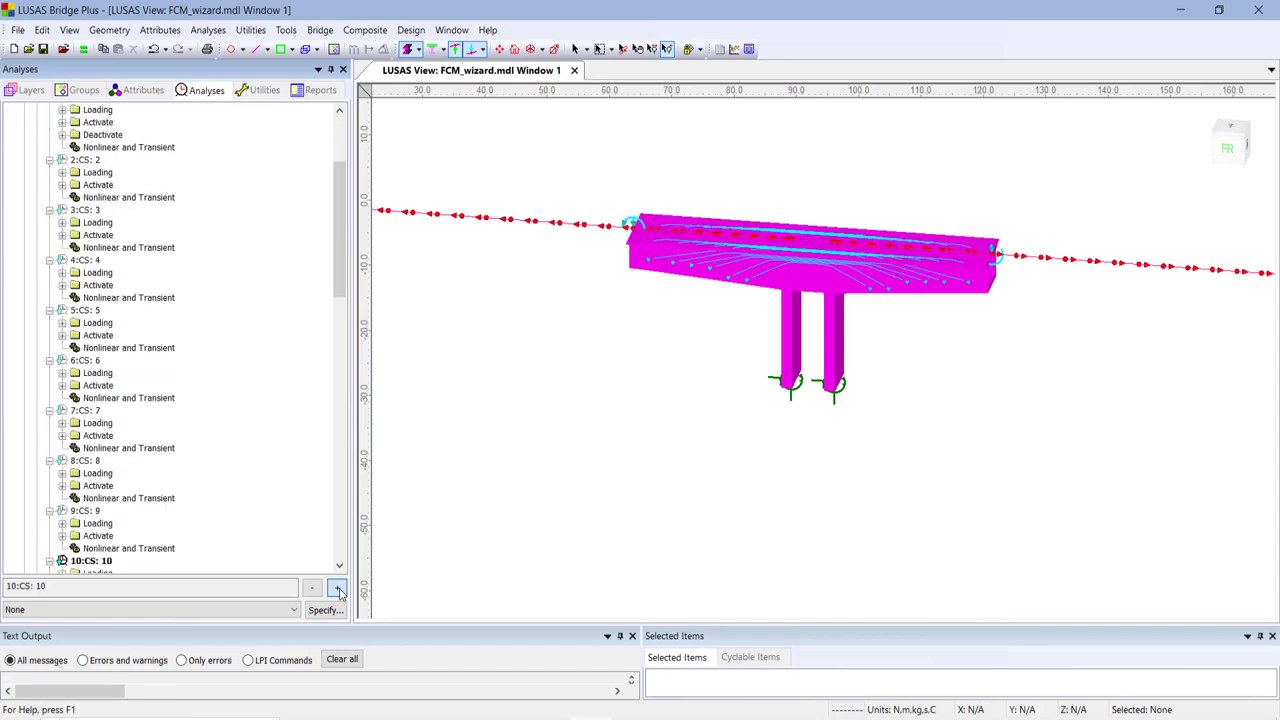
left_click(338, 592)
left_click(338, 592)
left_click(338, 592)
left_click(338, 592)
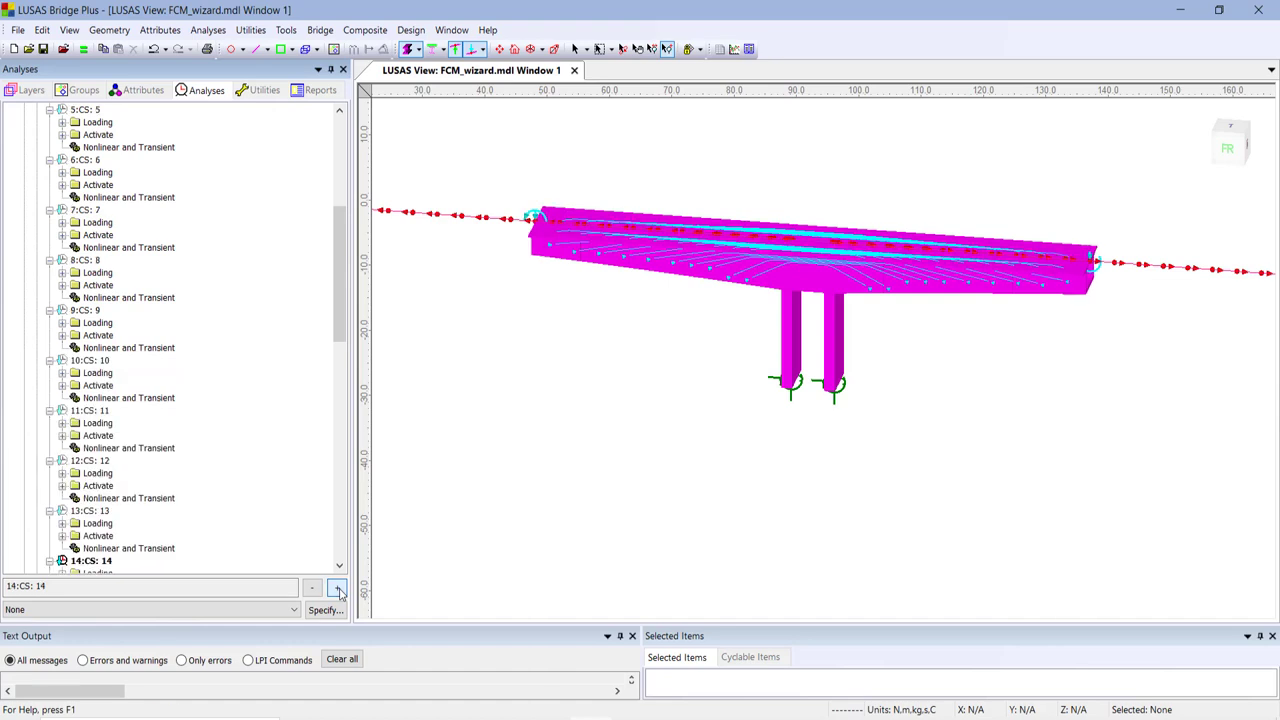
left_click(338, 592)
left_click(338, 592)
left_click(338, 592)
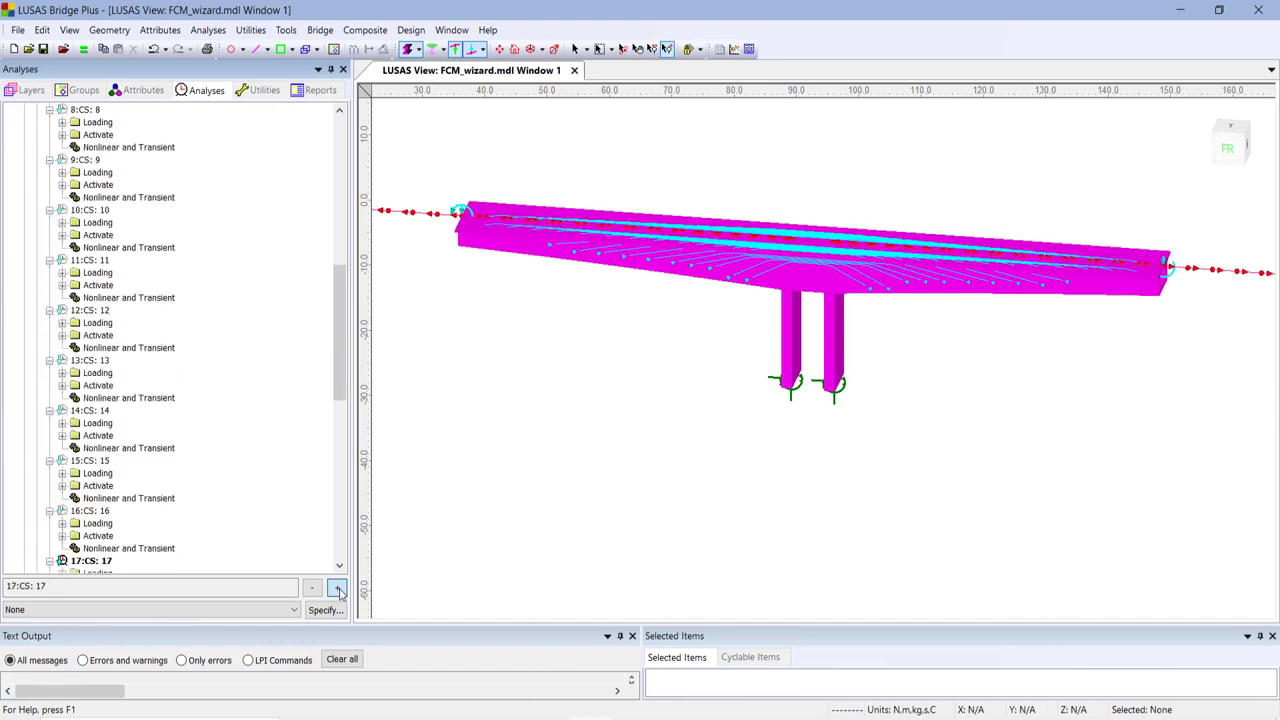
- Advance to CS 18 and solve the staged analysis, producing results through time step 144
left_click(338, 592)
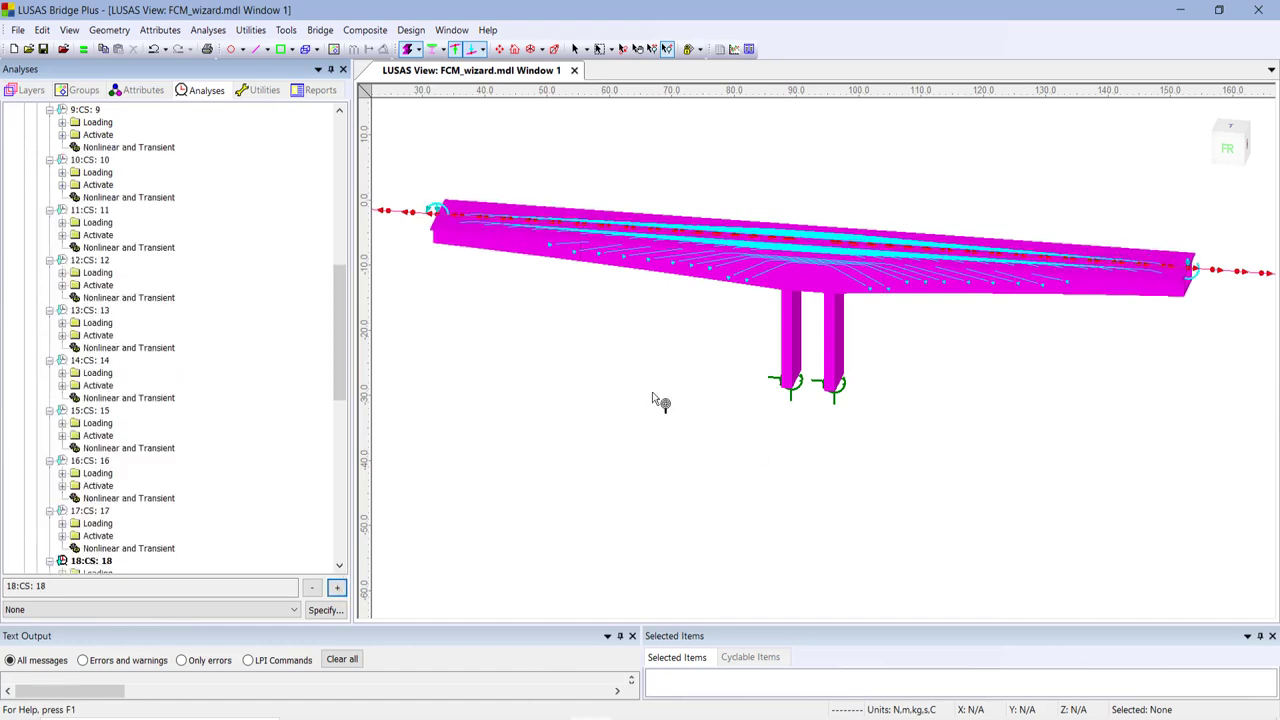
left_click(84, 49)
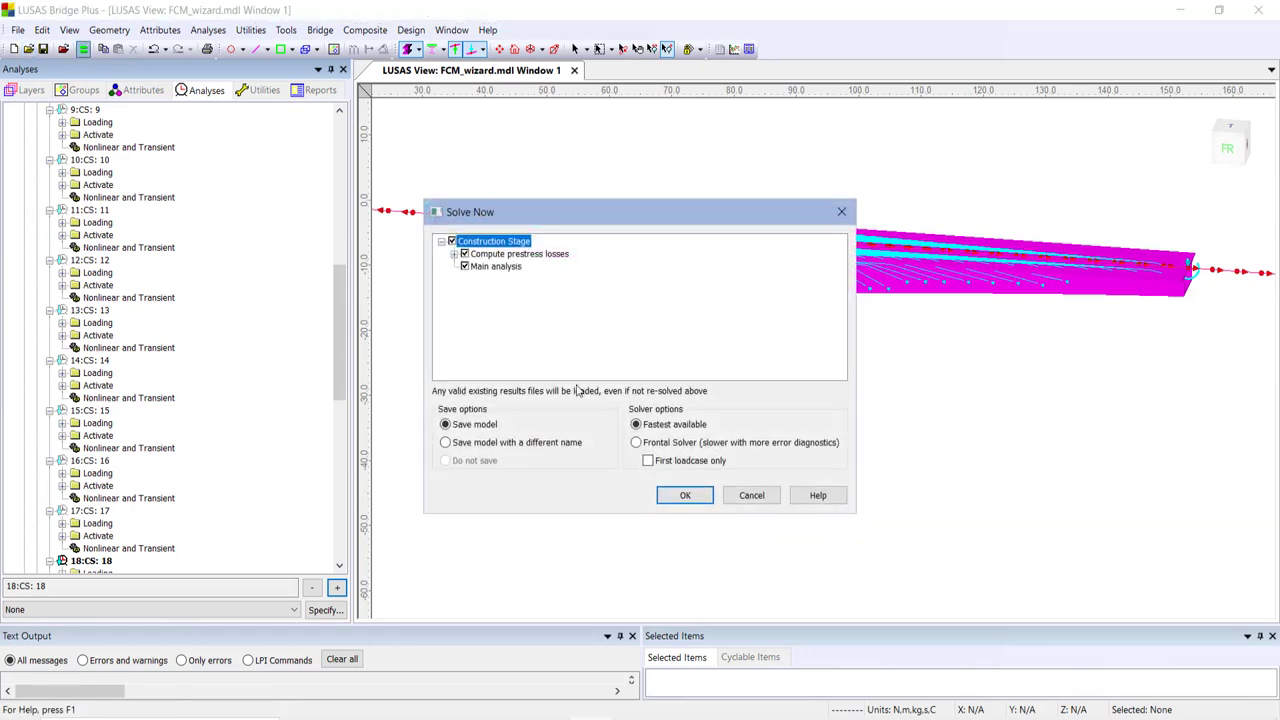
left_click(685, 495)
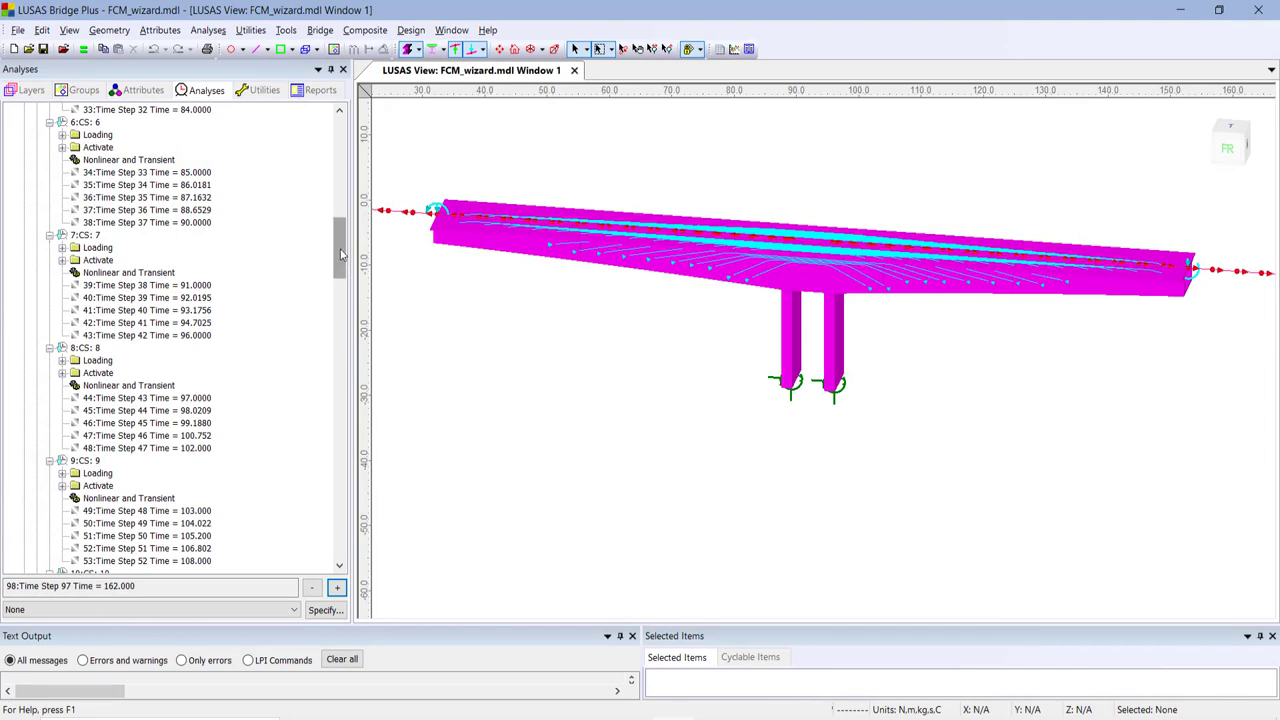
left_click_drag(340, 254, 356, 231)
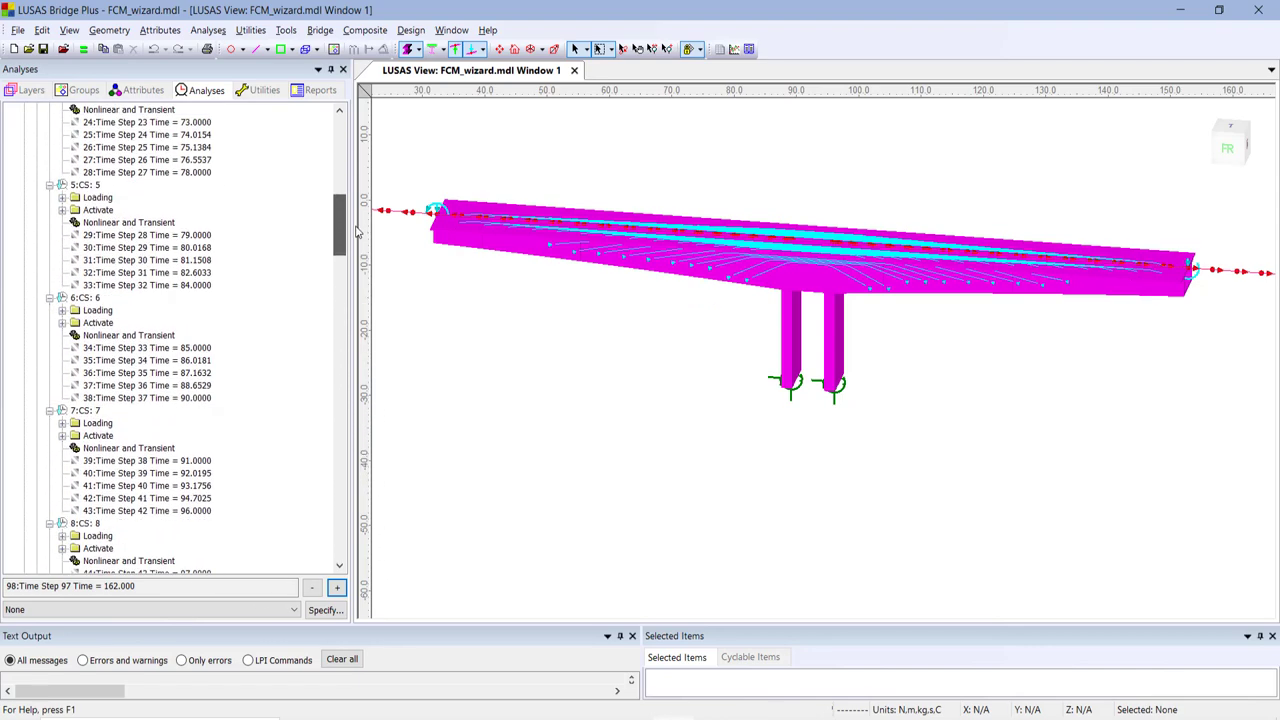
- Add a contour layer showing Stress - Thick 3D Beam Sx results on the deck
left_click(32, 90)
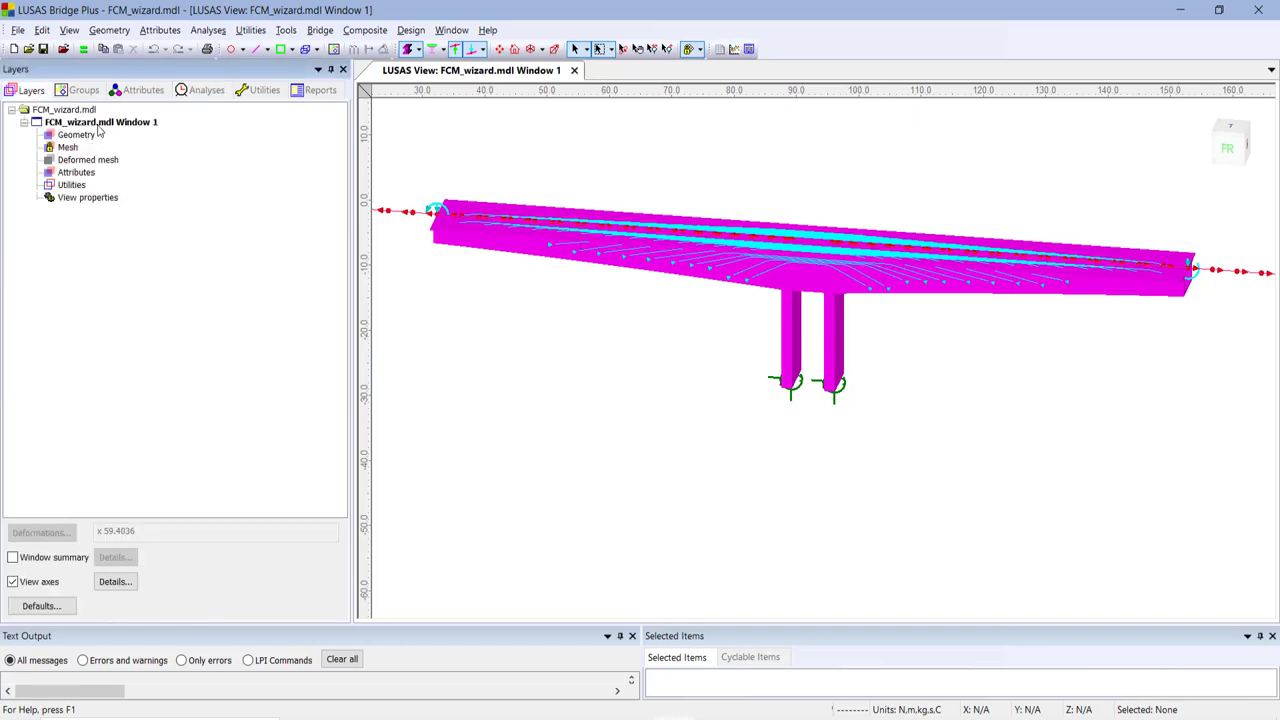
right_click(100, 123)
left_click(167, 291)
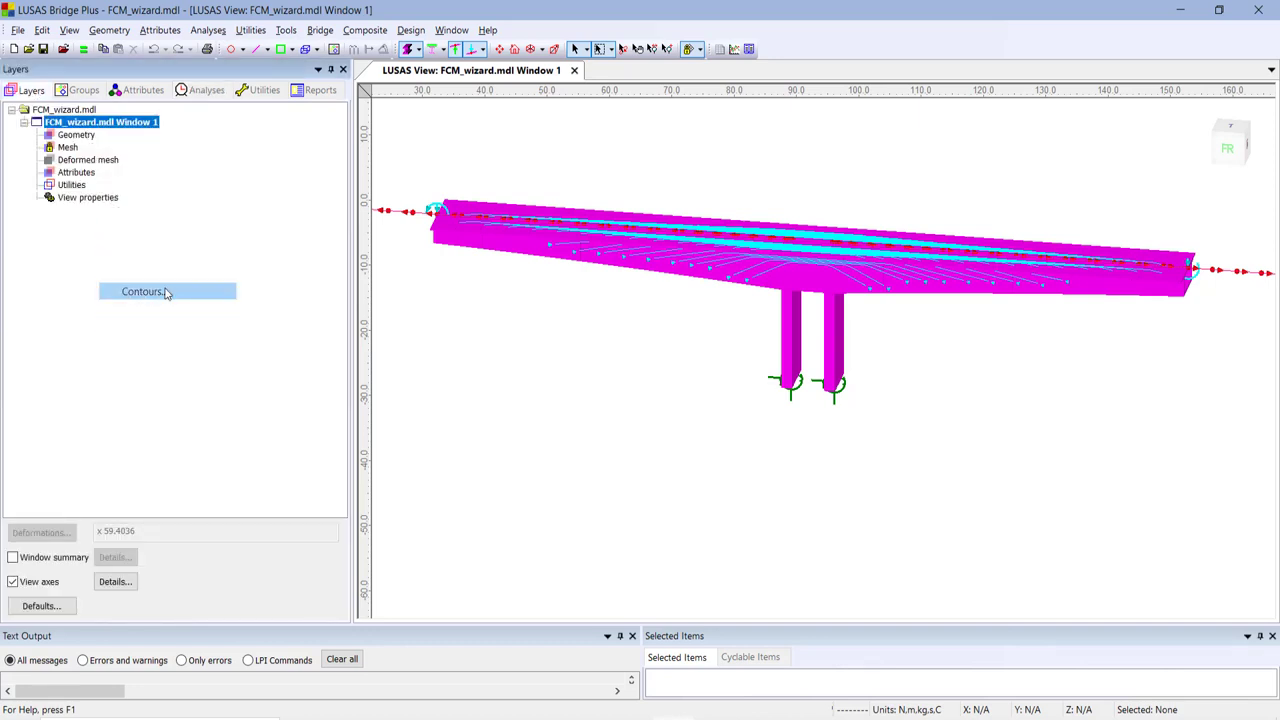
left_click(586, 306)
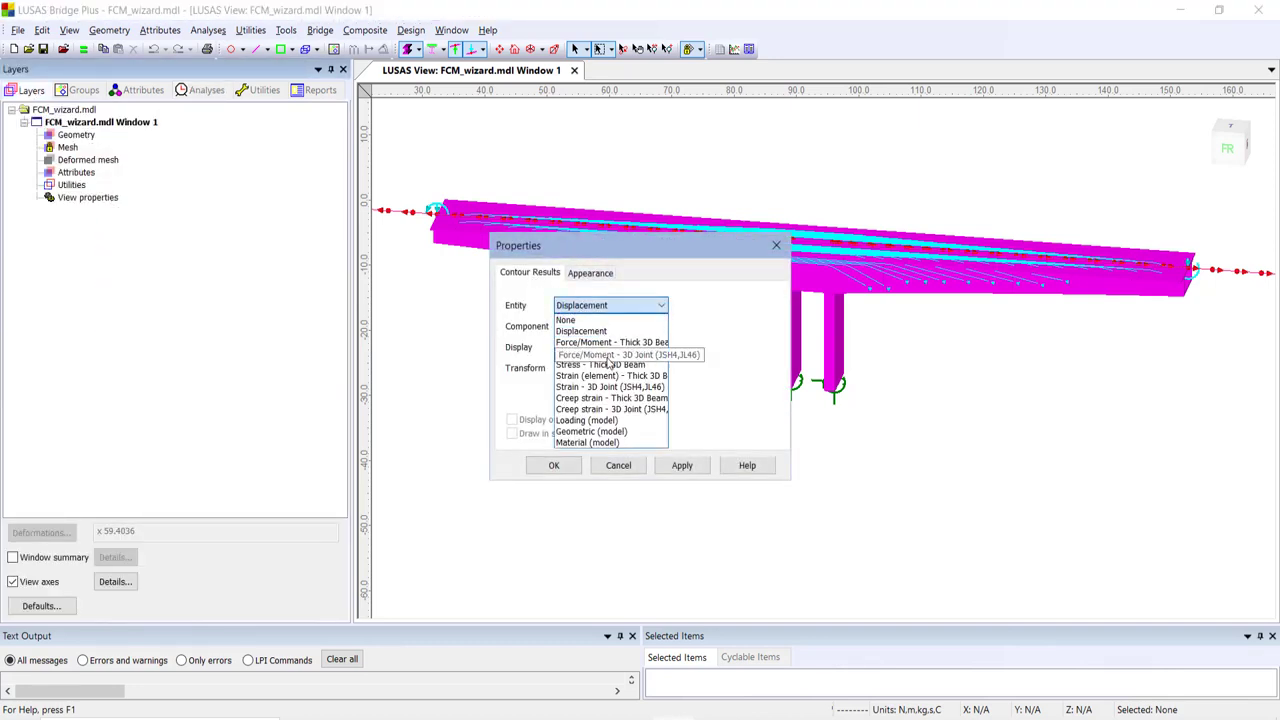
left_click(607, 364)
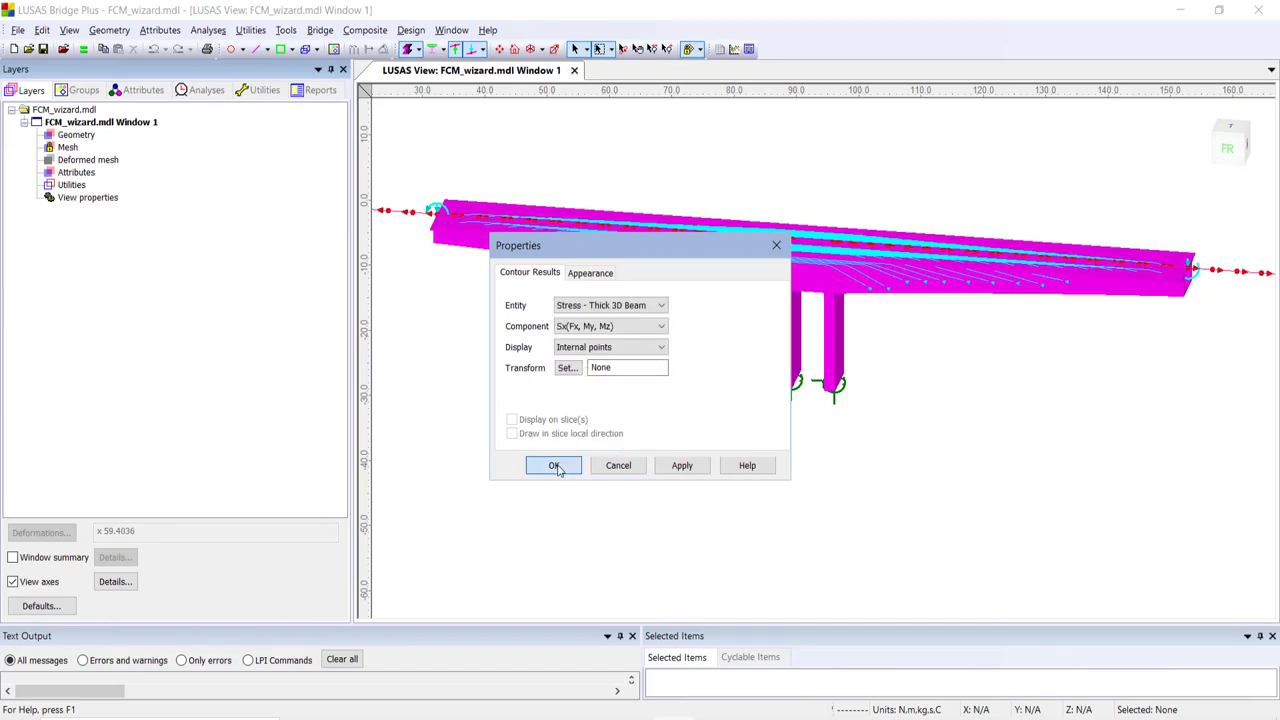
left_click(554, 465)
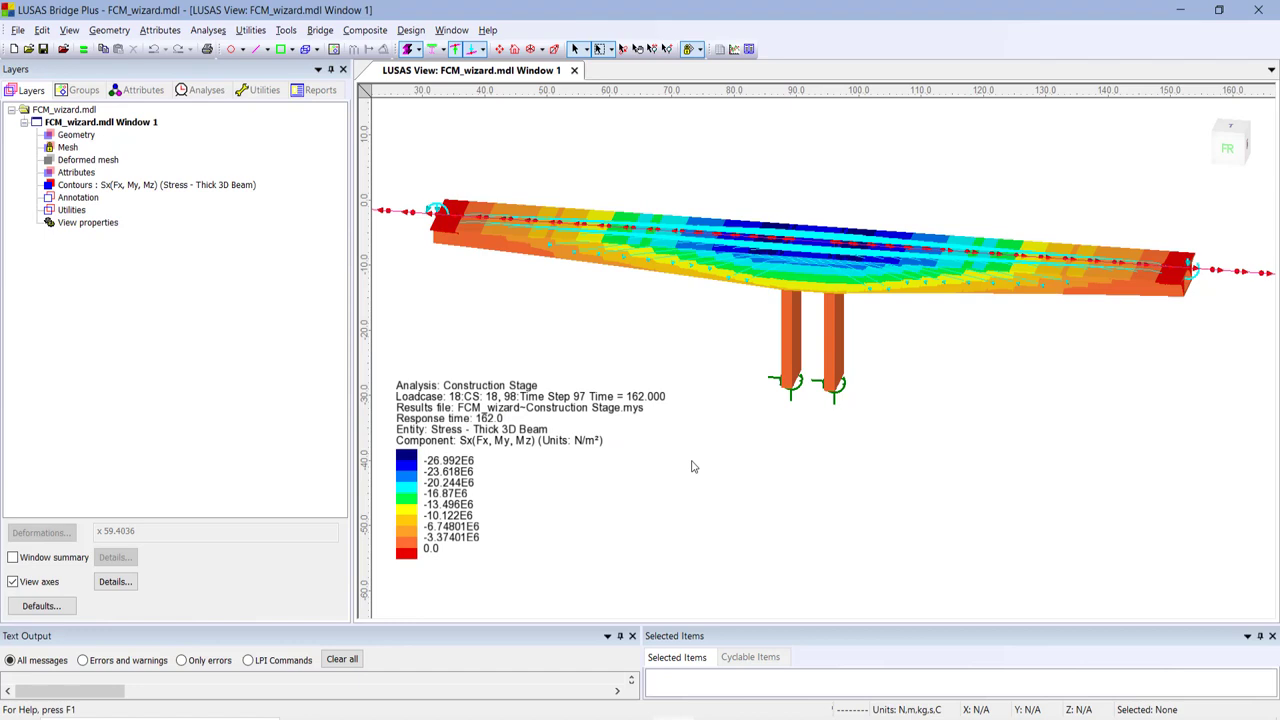
- Advance the contoured results through CS 20 and CS 21 to CS 22
left_click(206, 90)
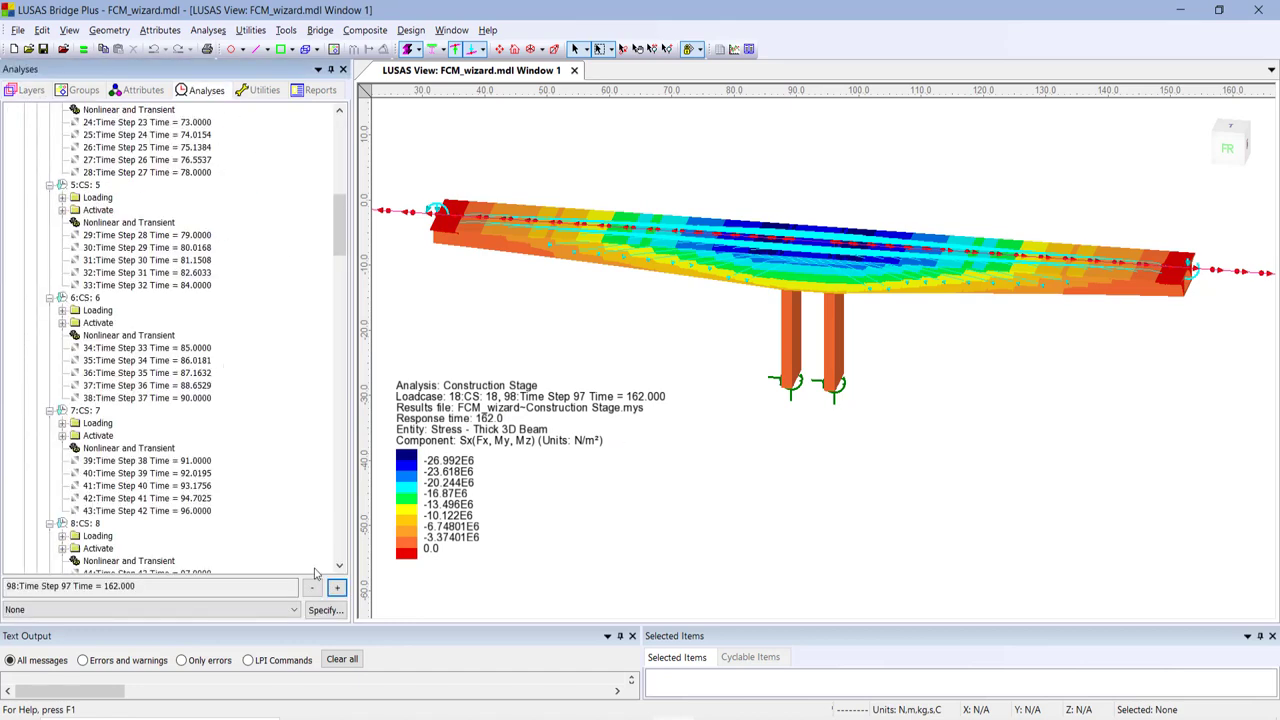
left_click(340, 412)
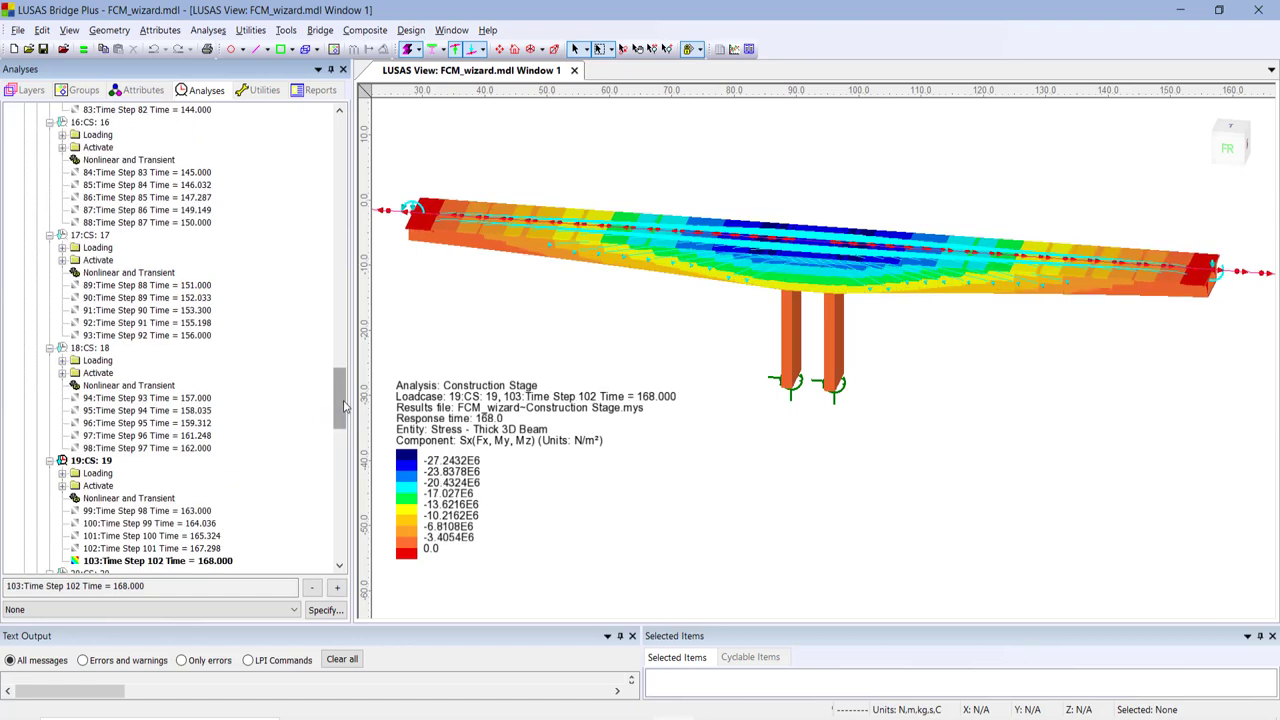
scroll(341, 430, "down", 4)
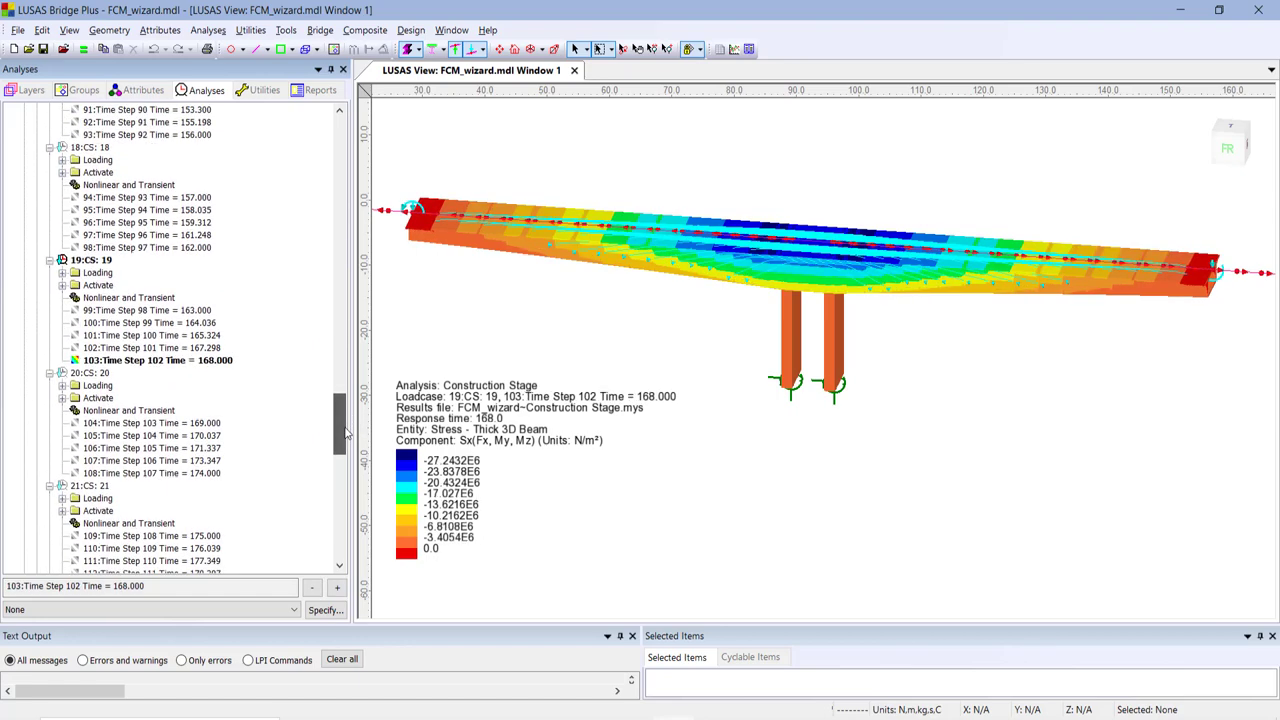
left_click(336, 588)
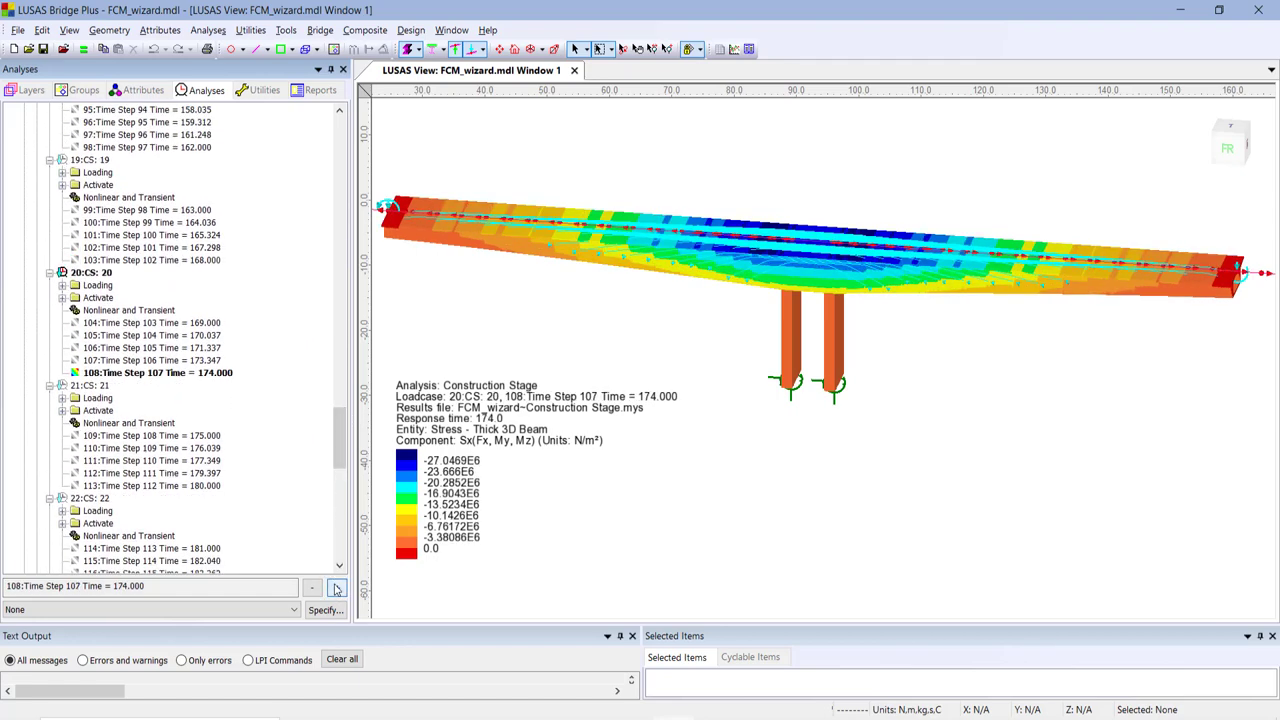
left_click(336, 588)
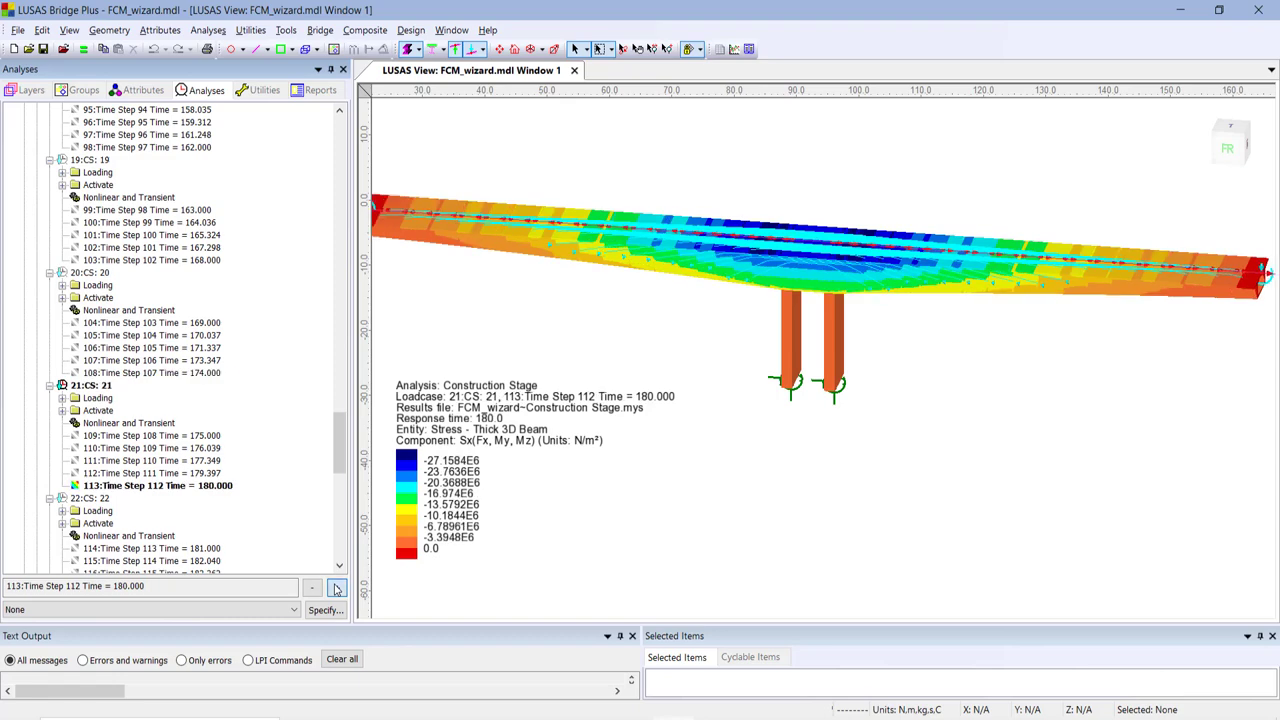
left_click(336, 588)
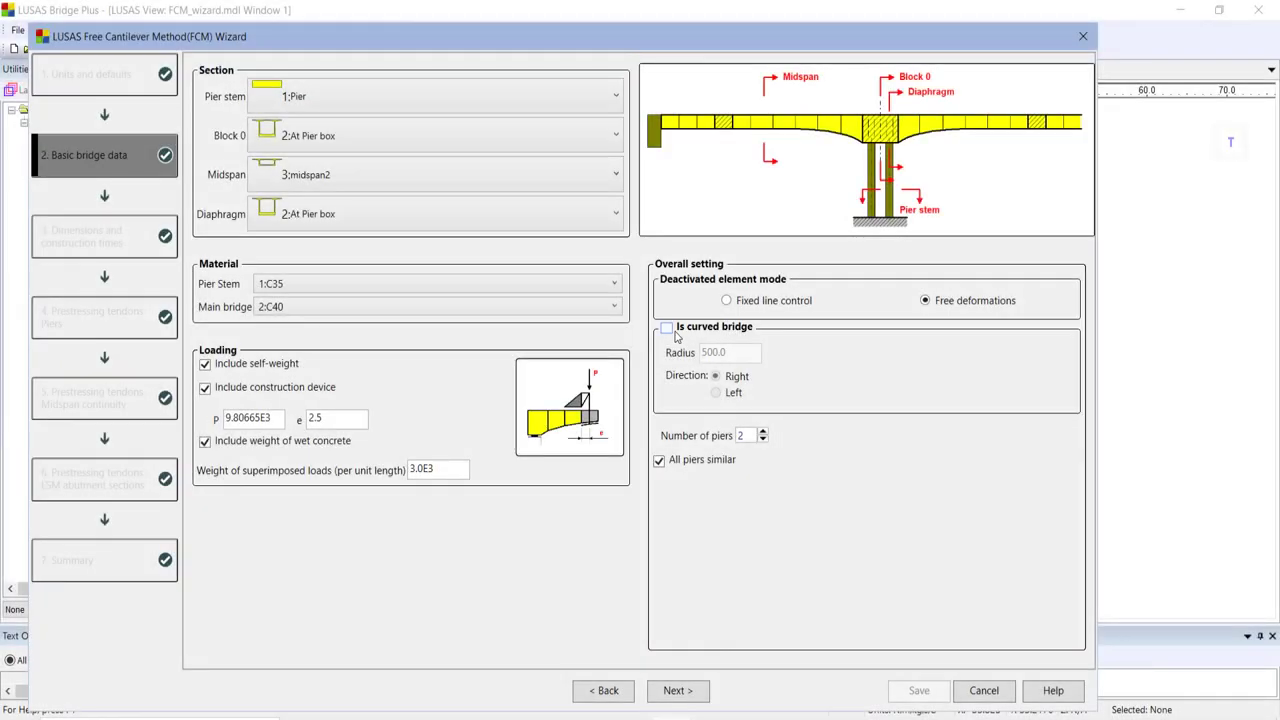
- Make the bridge curved, untick All piers similar, and set pier 2's delay to 30
left_click(683, 337)
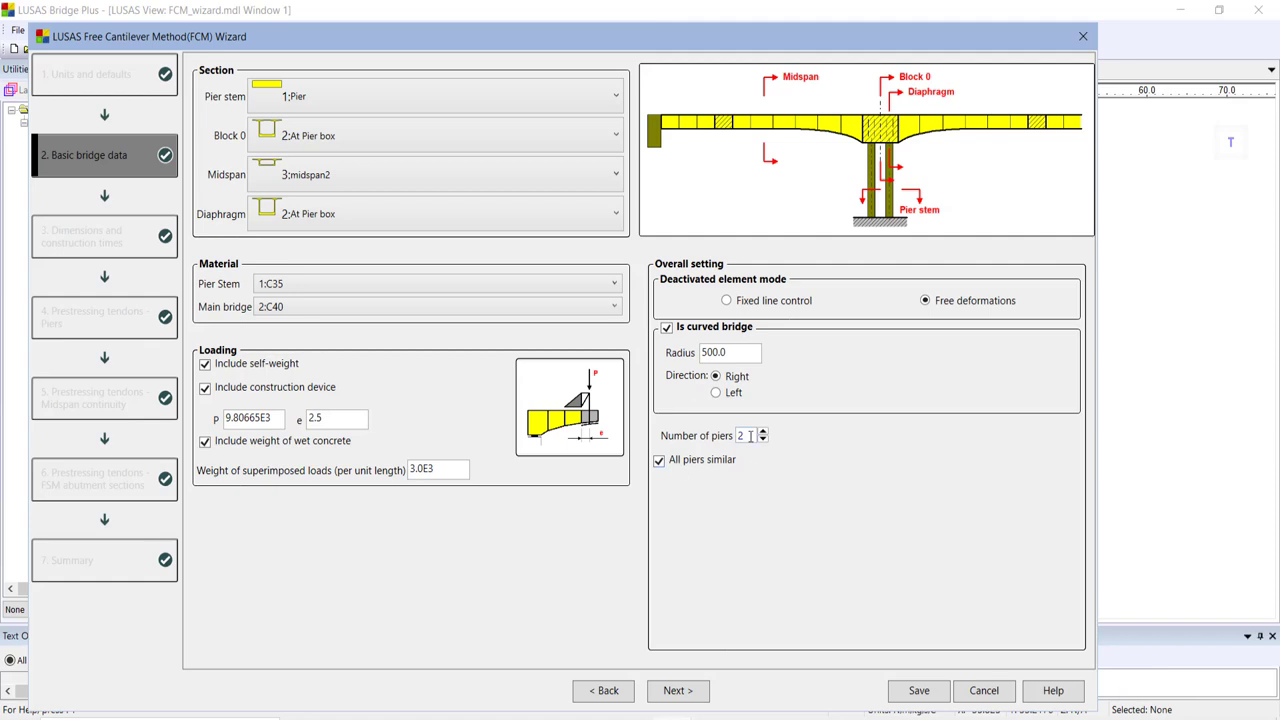
left_click(659, 461)
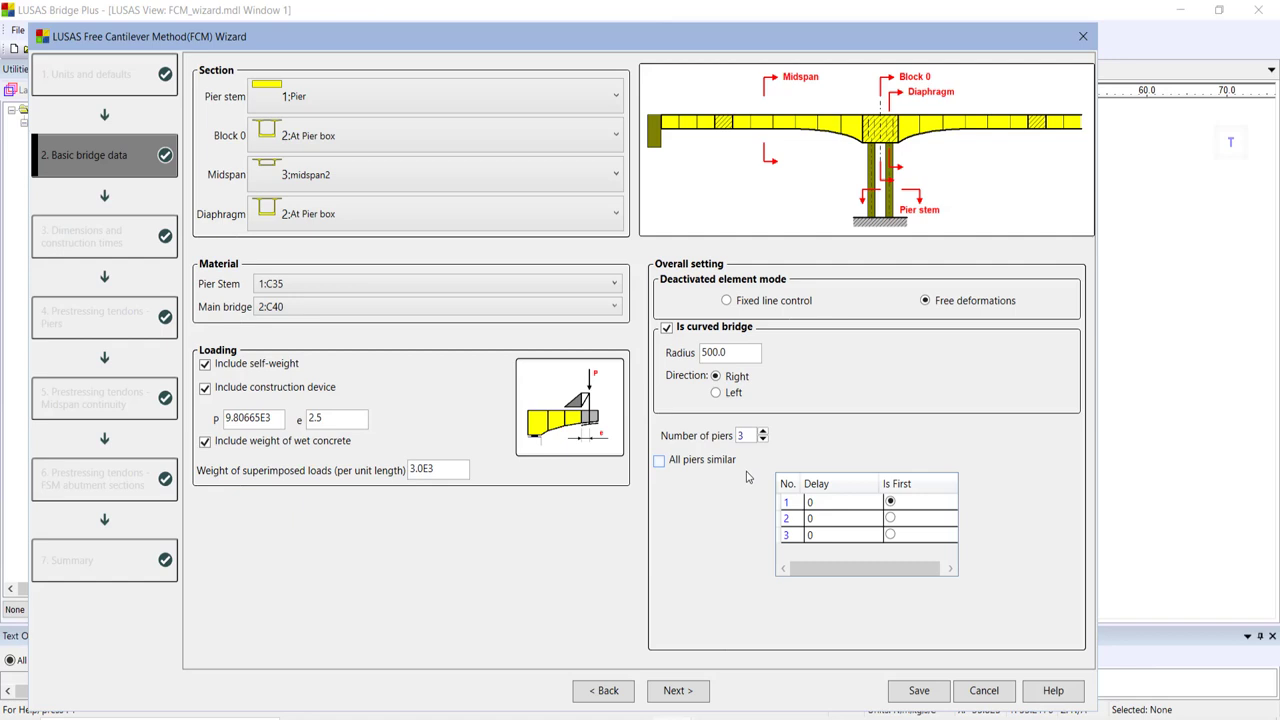
left_click(830, 520)
left_click(830, 520)
type("30")
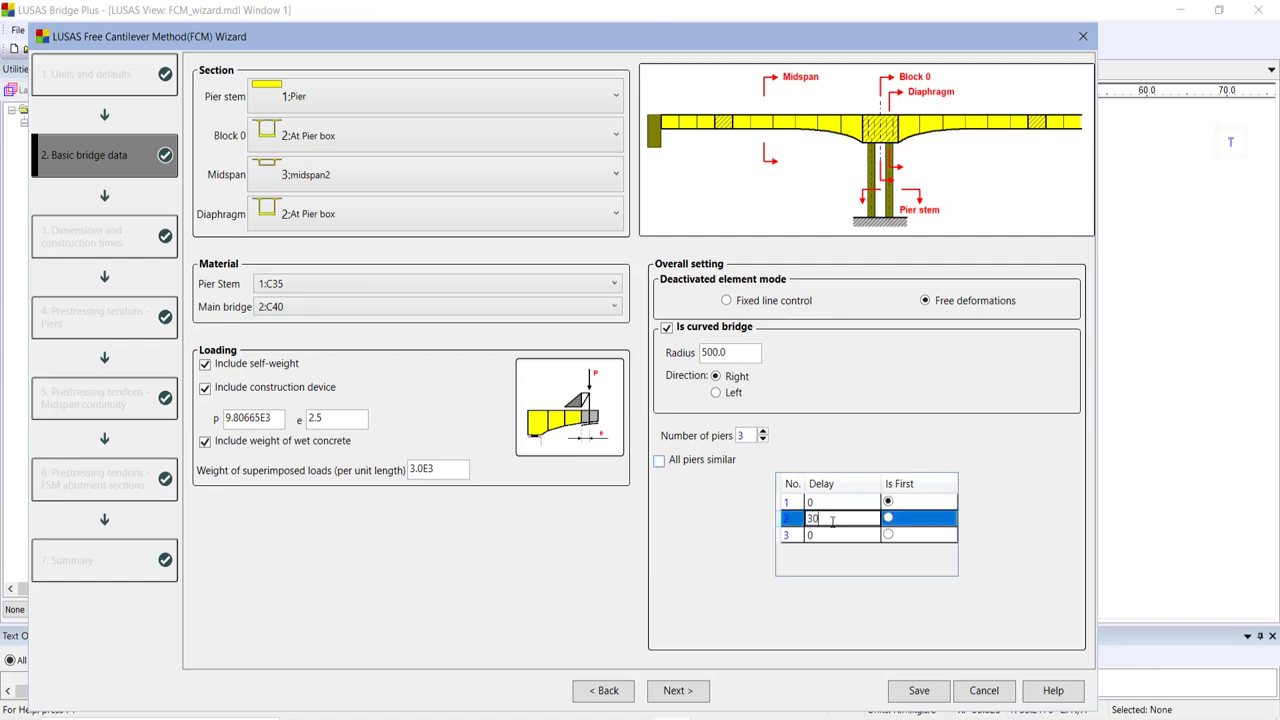
left_click(836, 538)
left_click(836, 536)
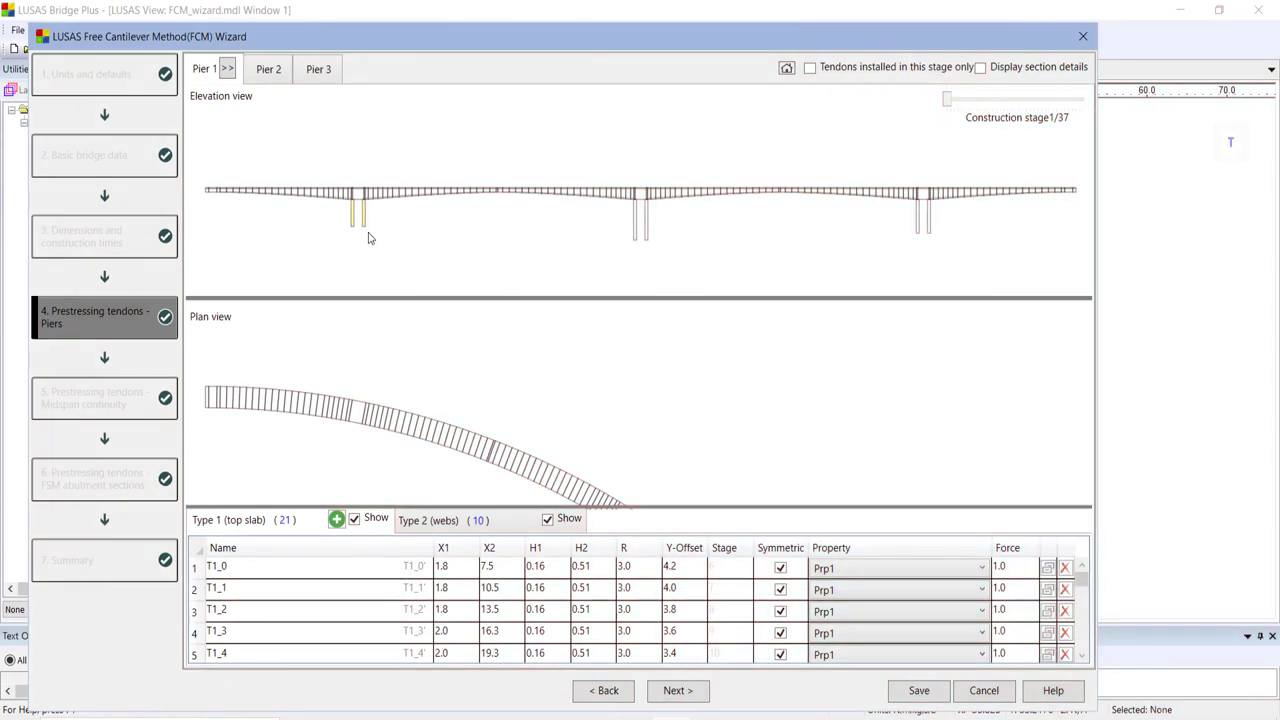
- Reset to the whole-bridge view, slide stages to show Pier 1's tendons, then view Pier 3
scroll(370, 236, "up", 2)
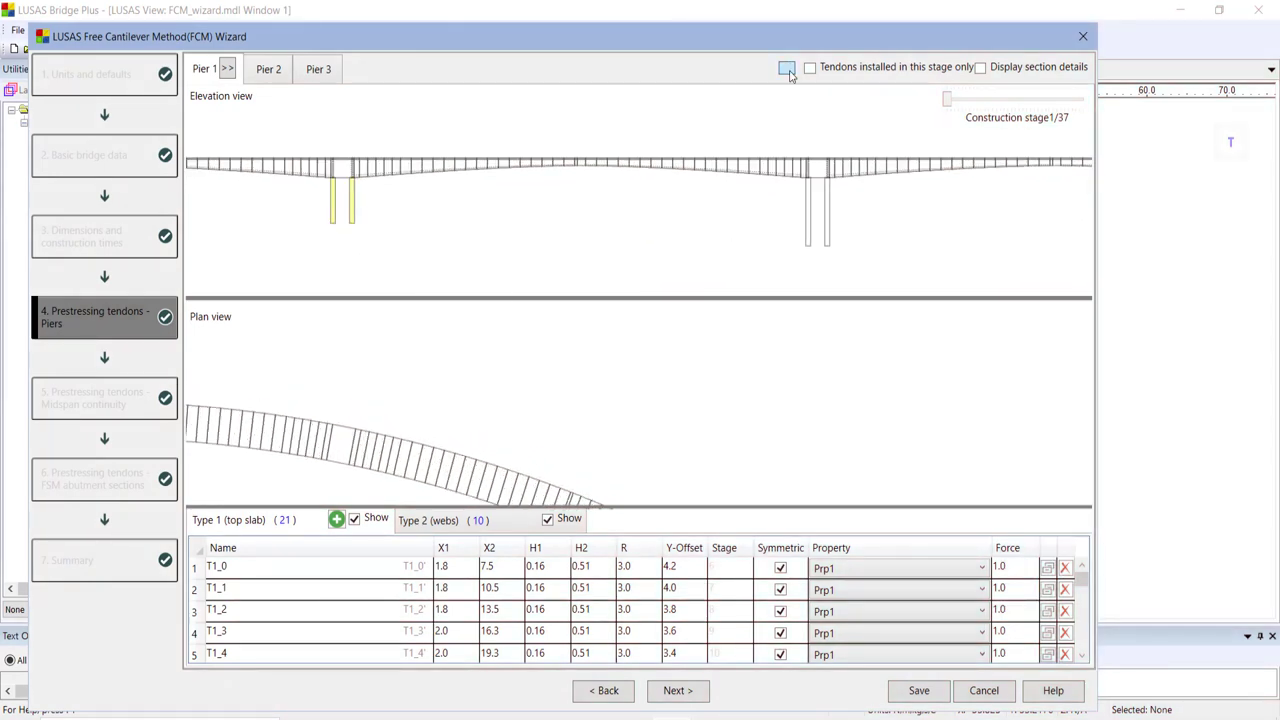
left_click(787, 70)
scroll(670, 365, "up", 1)
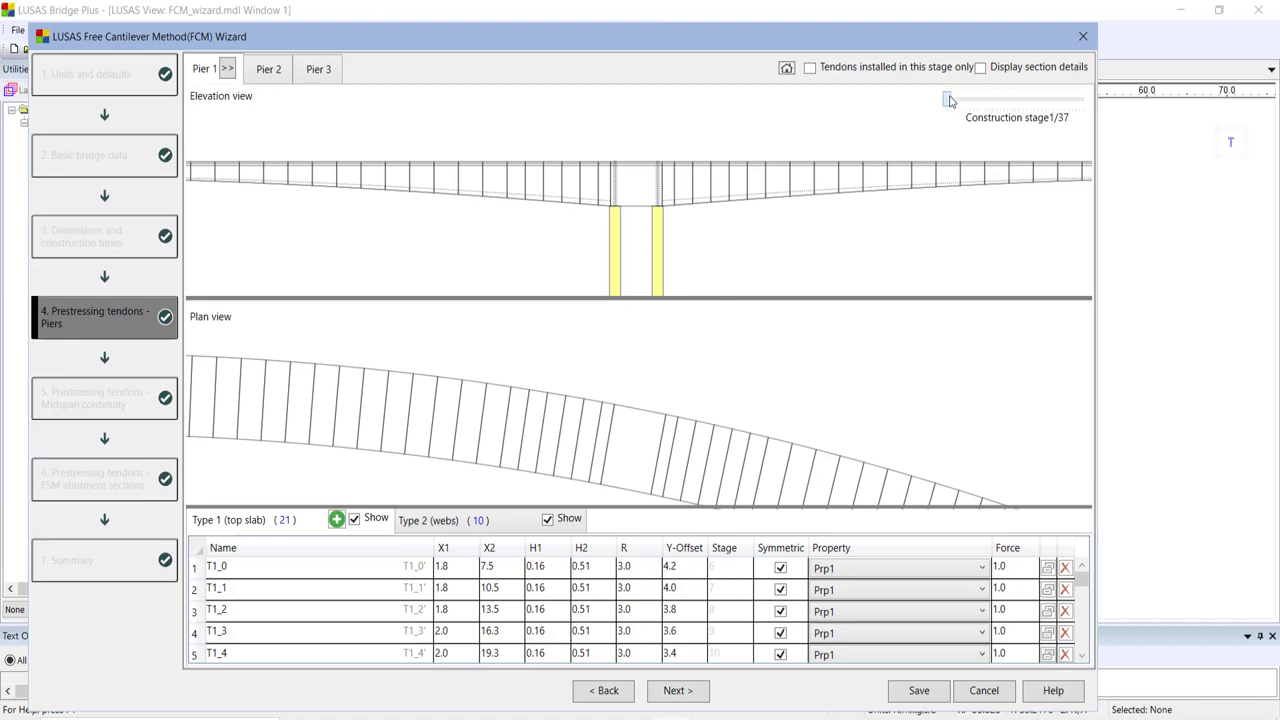
left_click_drag(950, 101, 1008, 103)
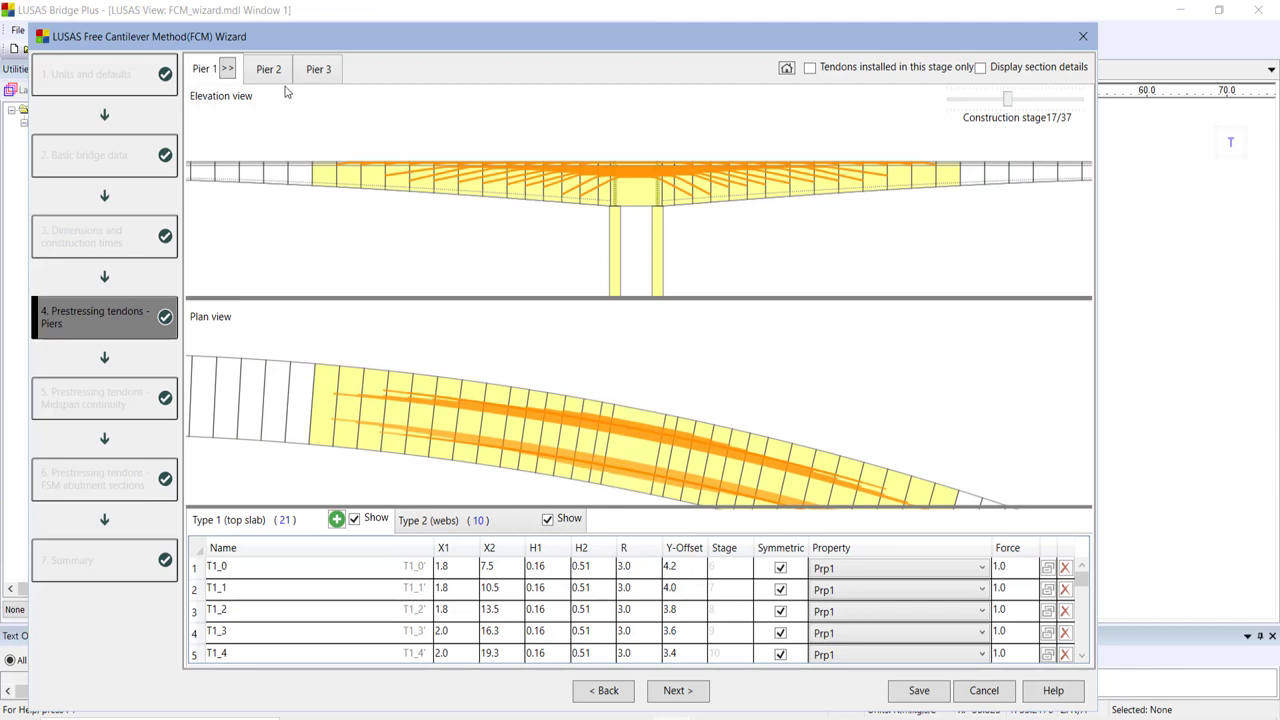
left_click(316, 72)
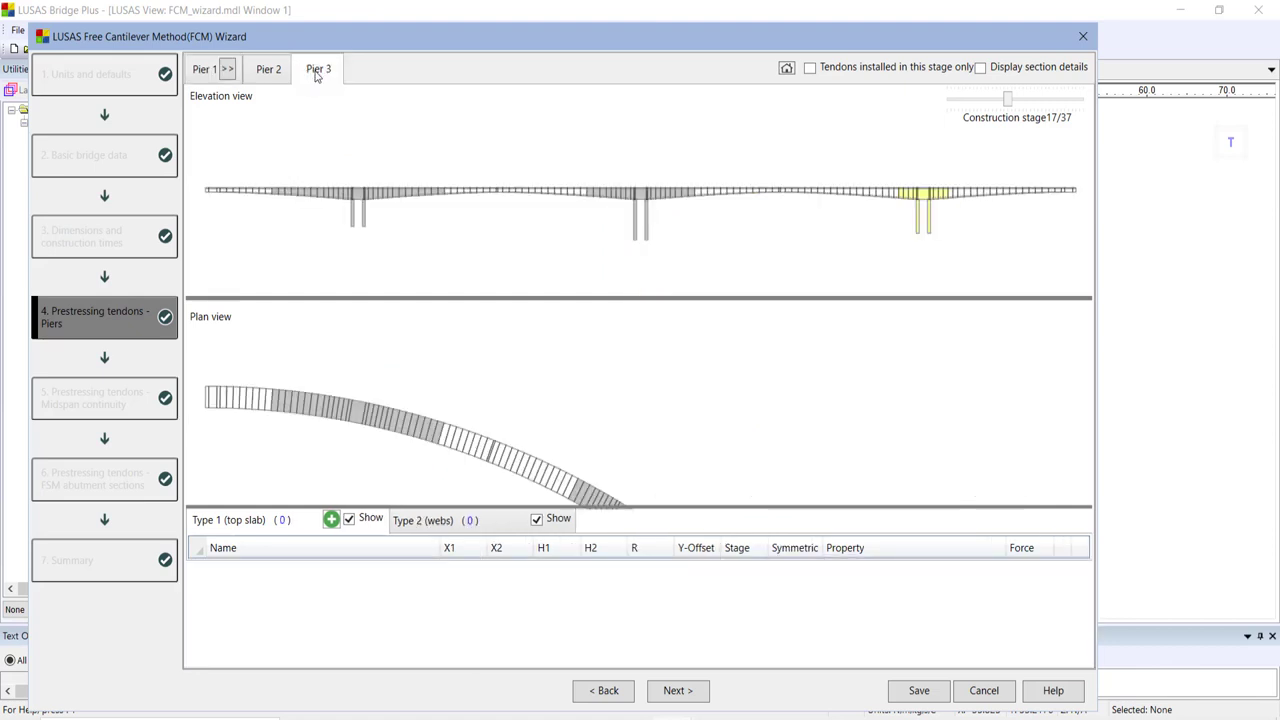
- Copy Pier 1's tendon layout to the other piers and preview construction stage 22
left_click(227, 69)
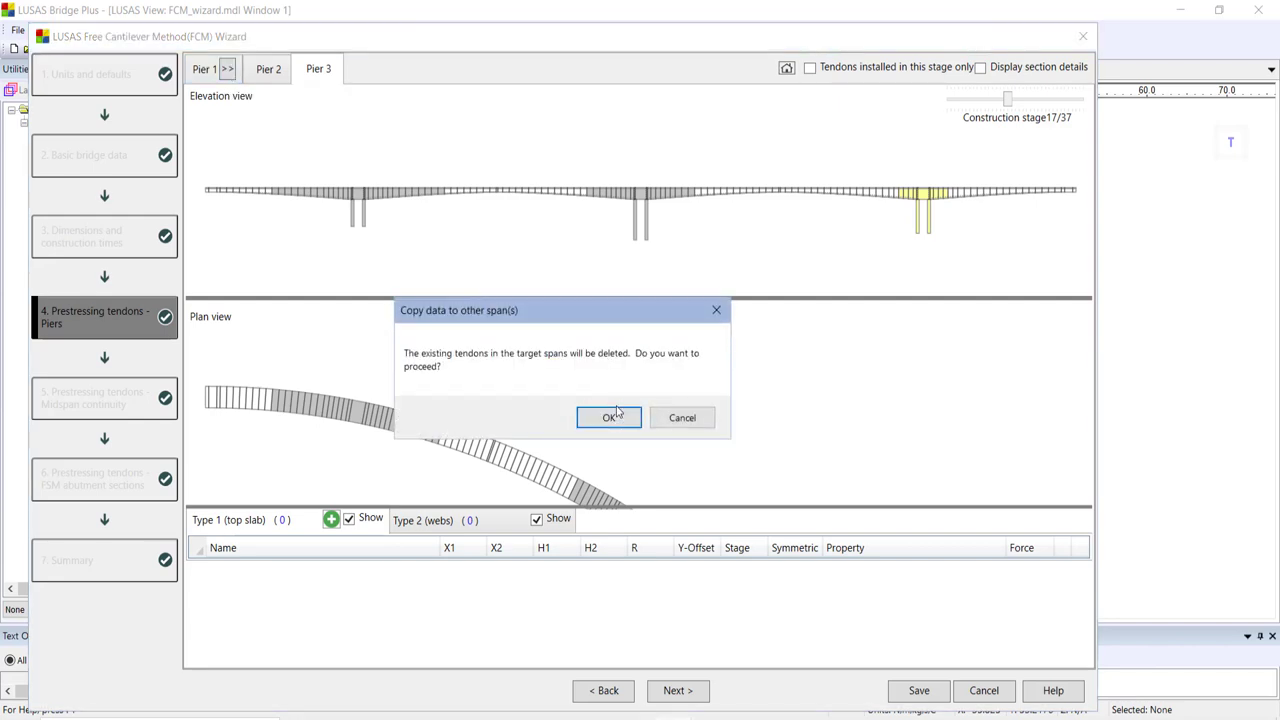
left_click(617, 414)
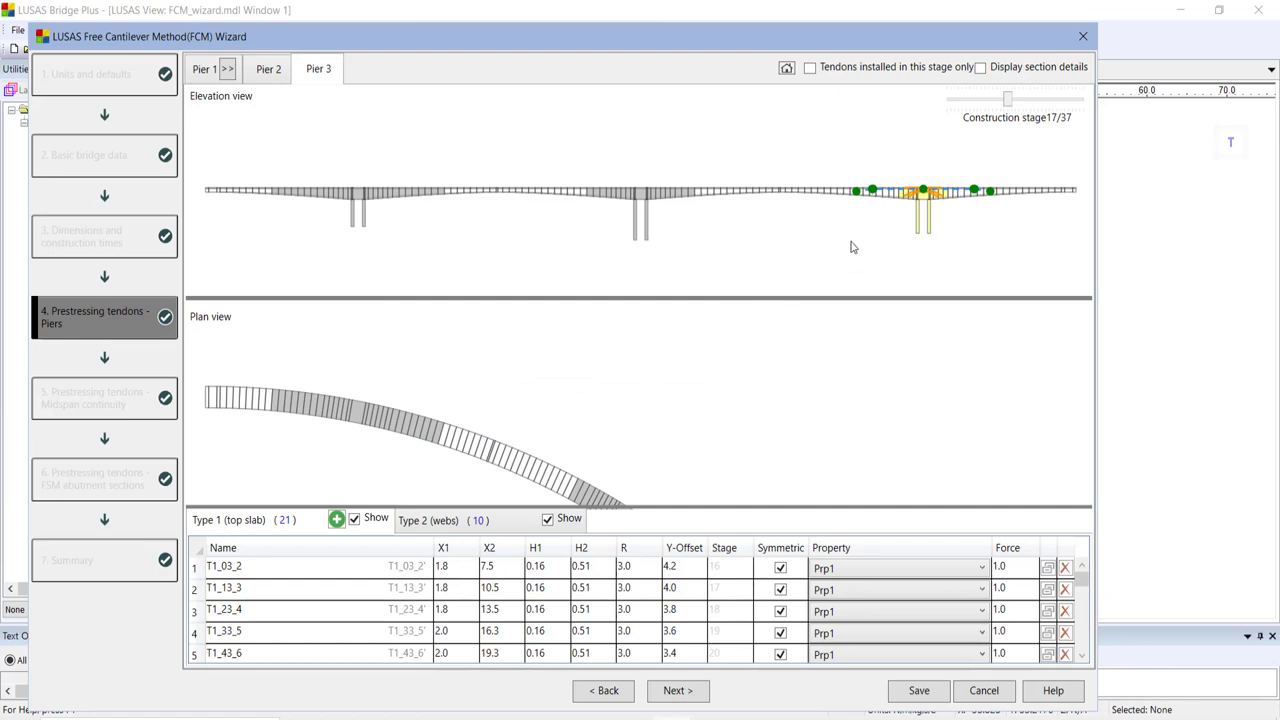
scroll(916, 236, "up", 3)
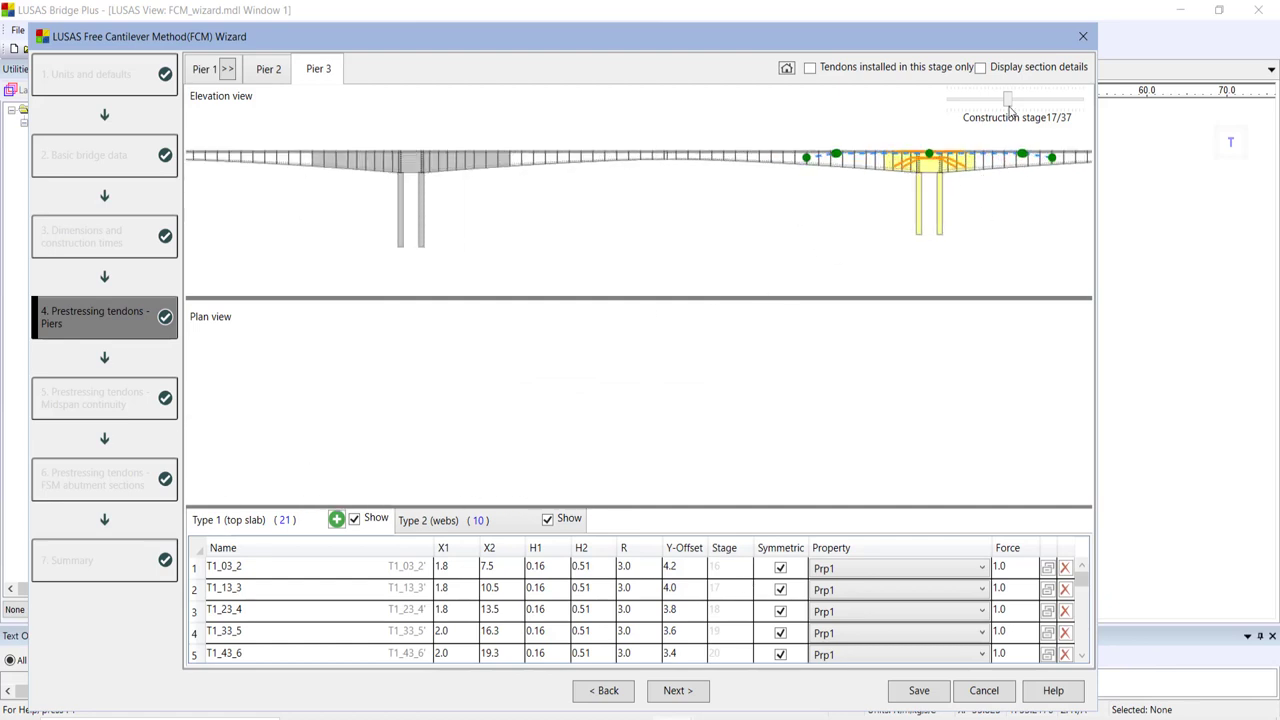
left_click_drag(1008, 98, 1026, 96)
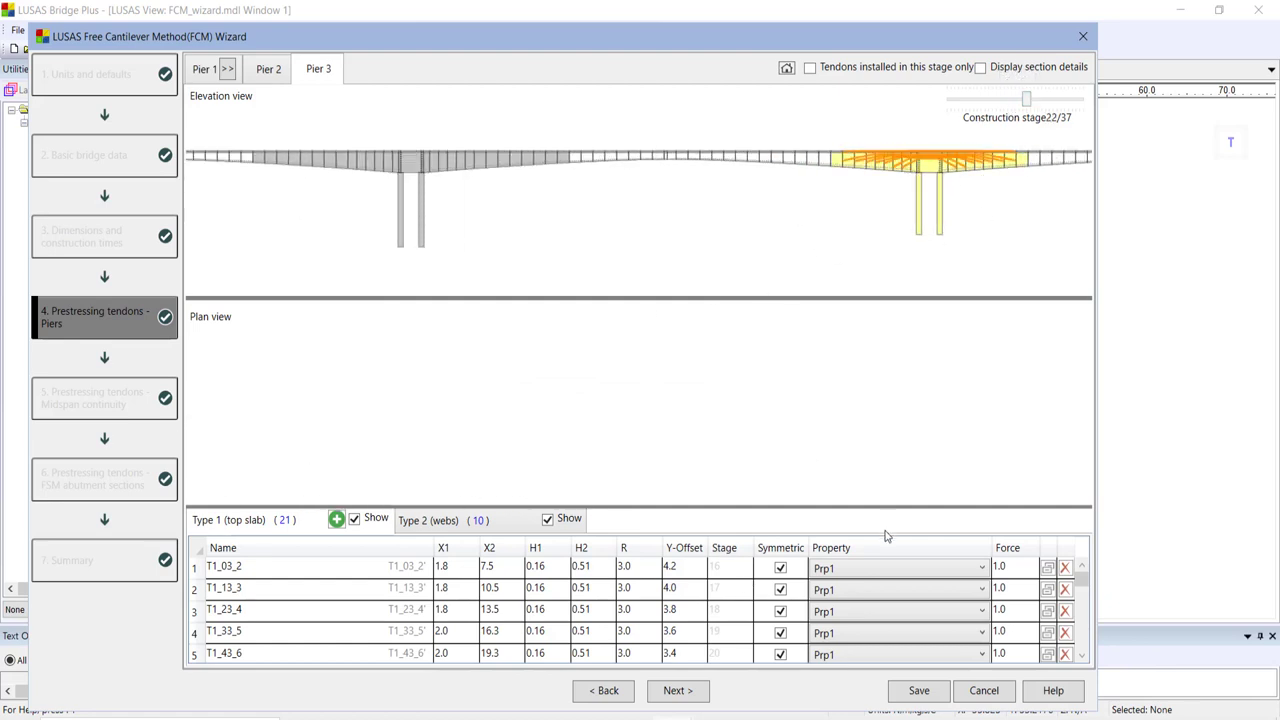
- Duplicate the last top-slab tendon row, then delete the duplicate
left_click_drag(1080, 577, 1073, 664)
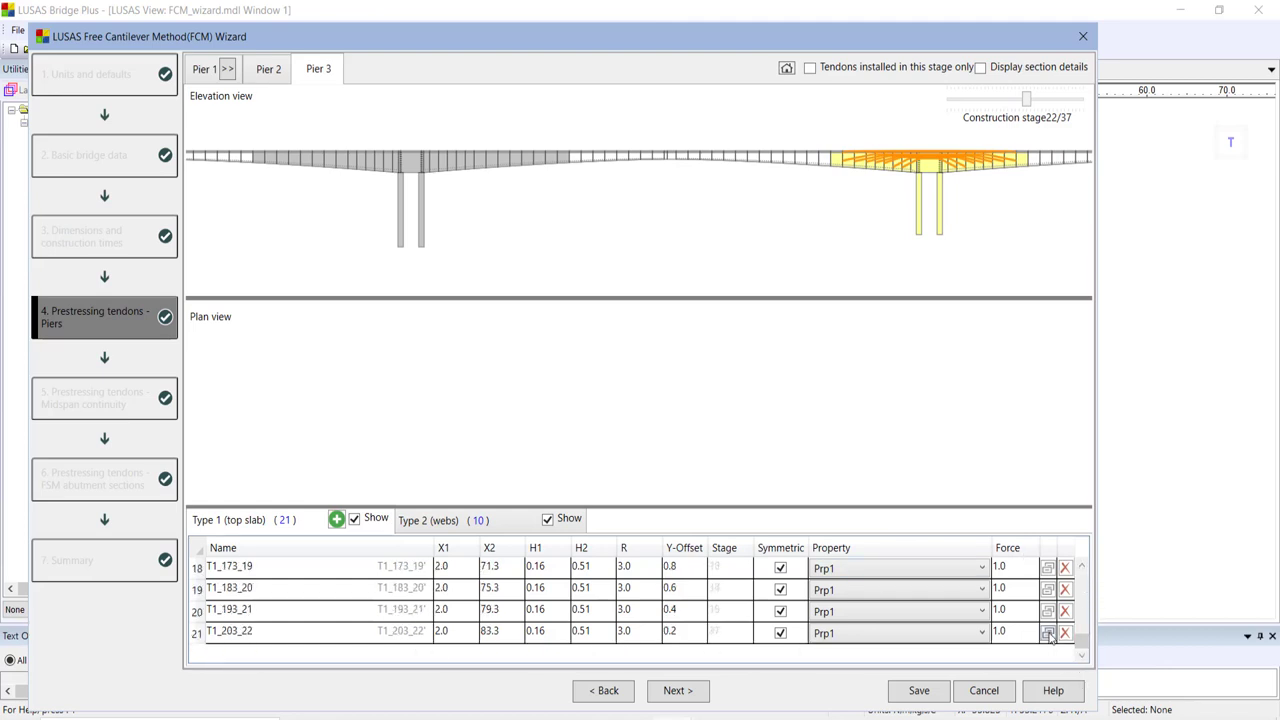
left_click(1048, 634)
scroll(406, 625, "down", 1)
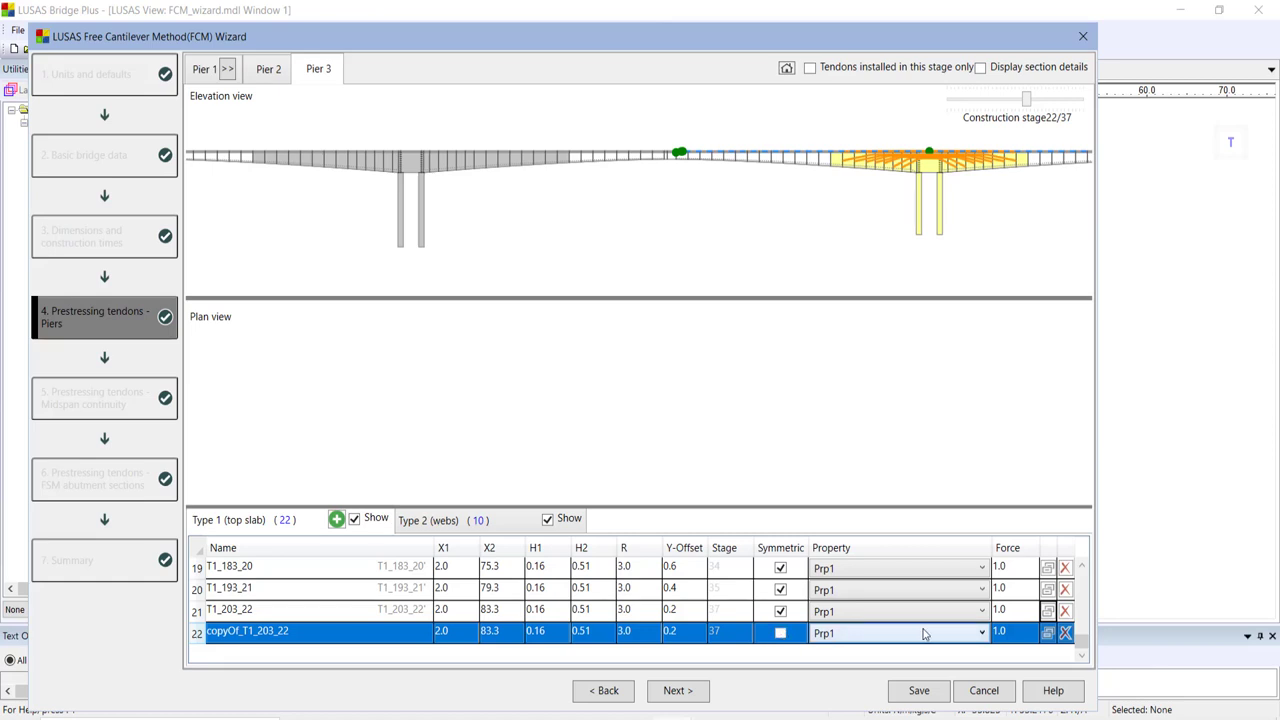
left_click(1066, 637)
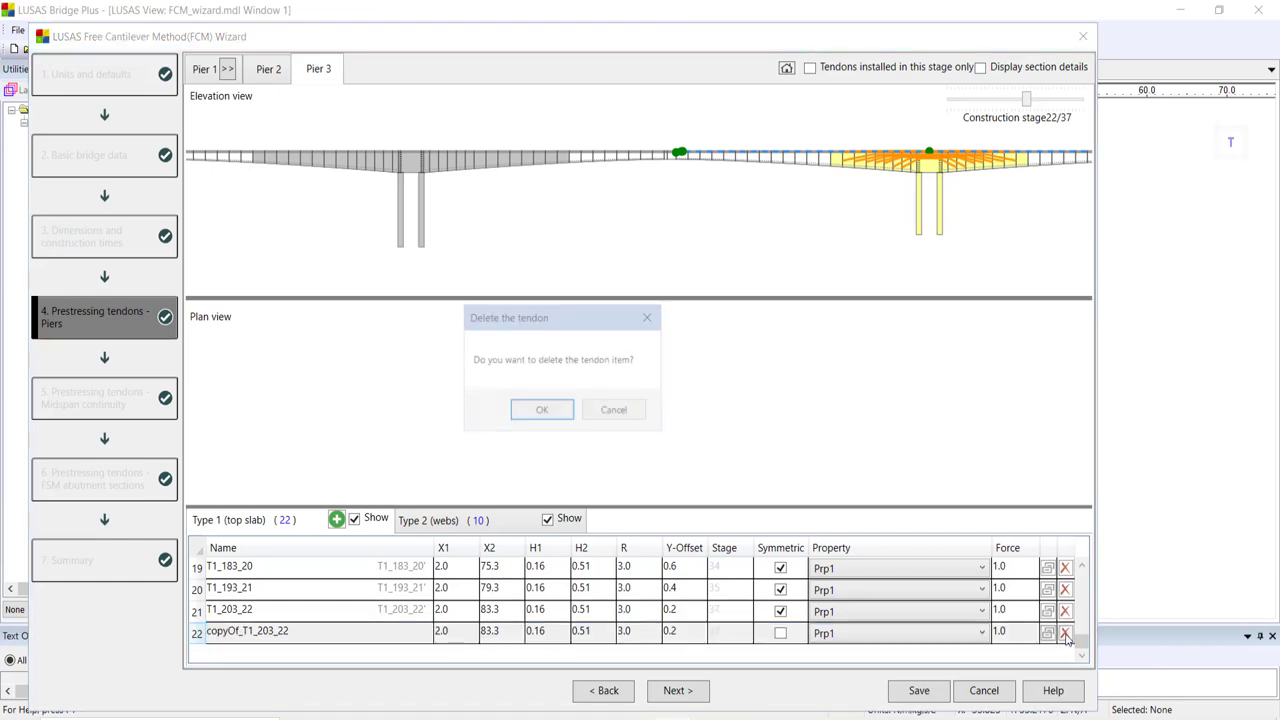
left_click(565, 418)
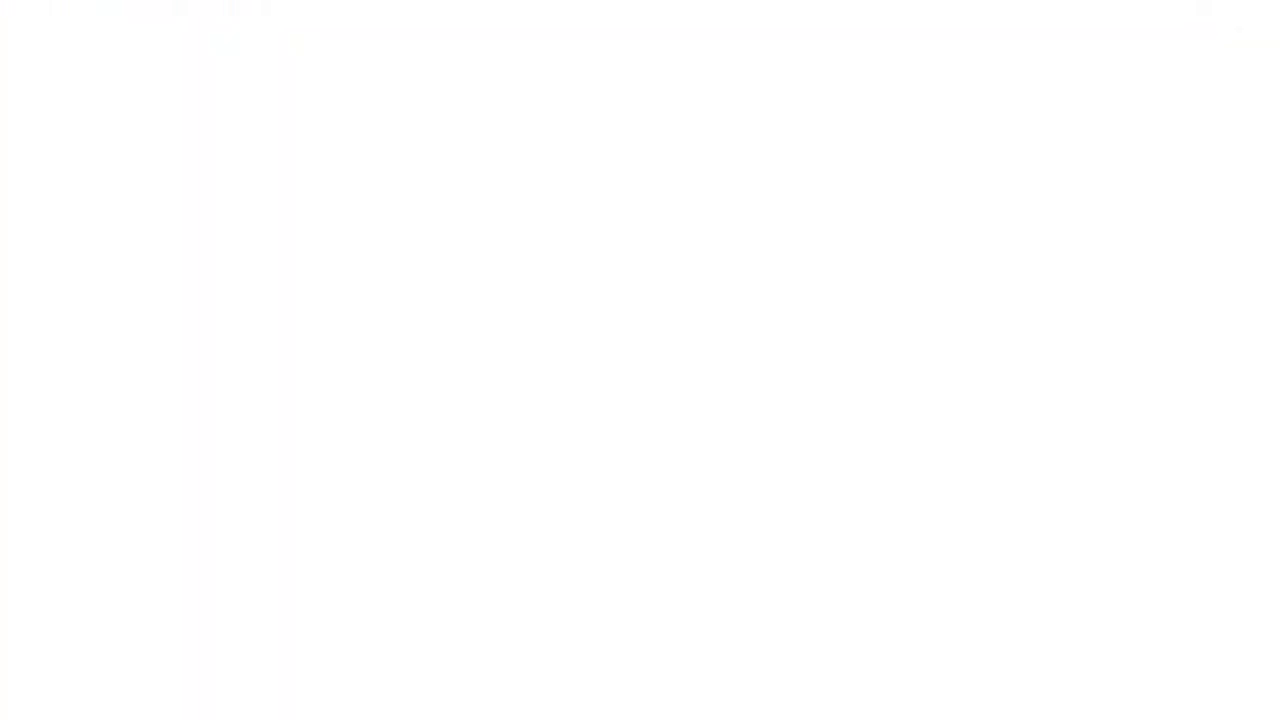
- Skip the abutment tendons, slide the summary to stage 37/37, and generate the curved bridge
left_click(679, 690)
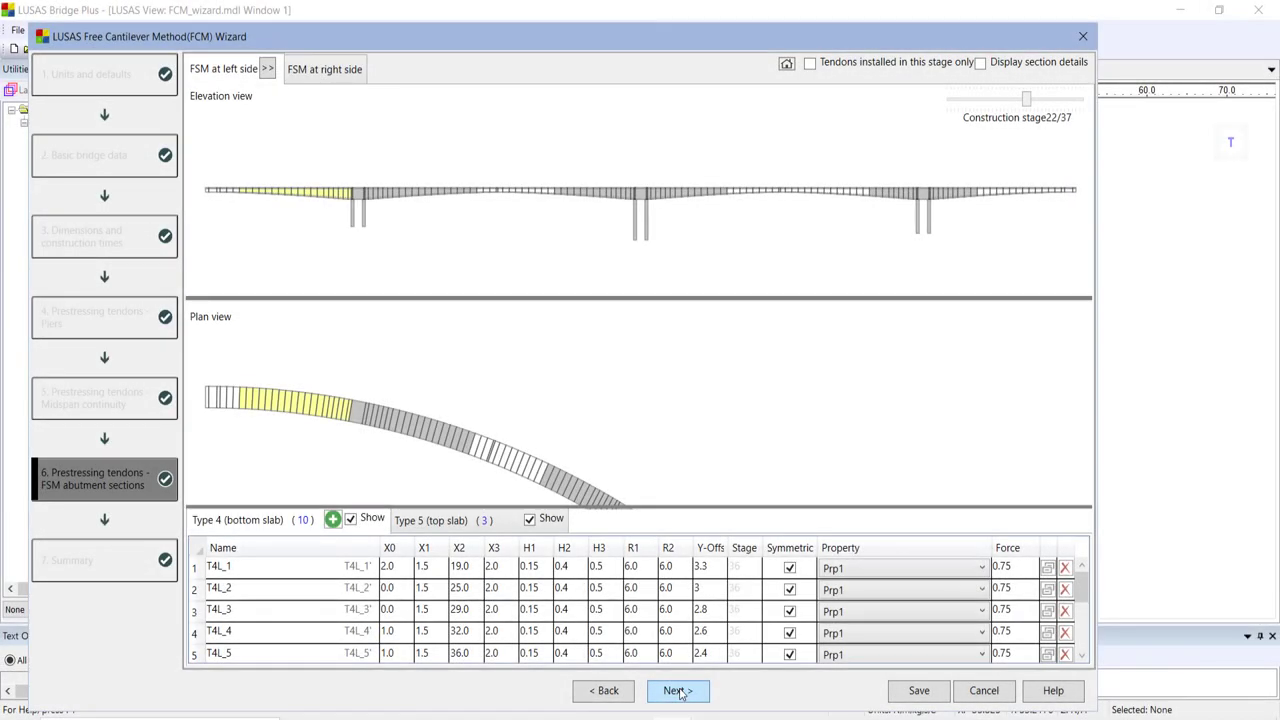
left_click(677, 690)
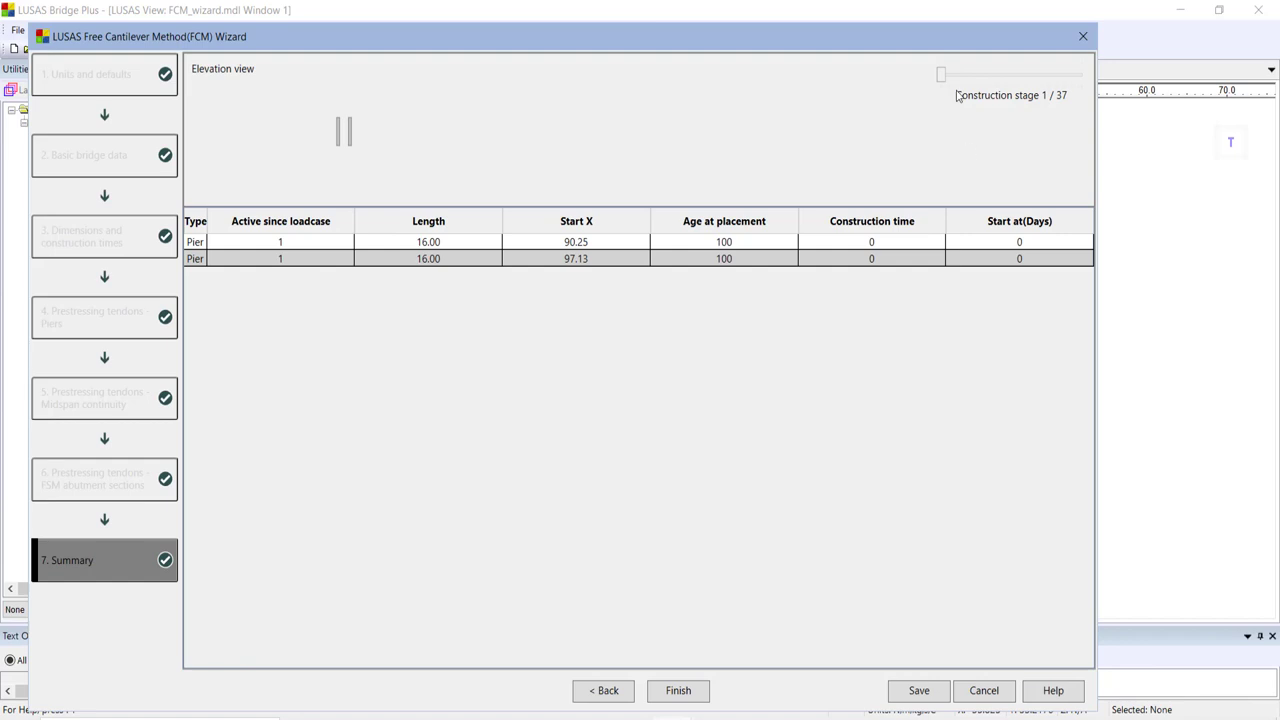
left_click_drag(941, 79, 1082, 77)
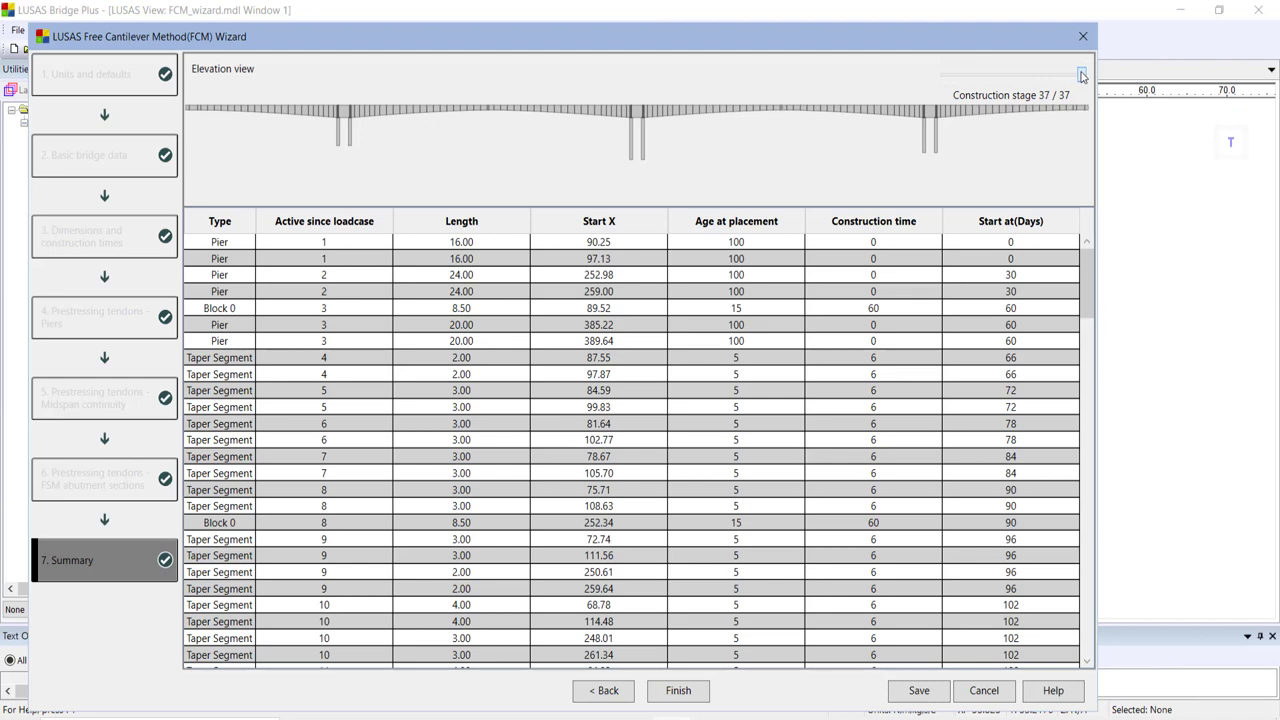
left_click(680, 691)
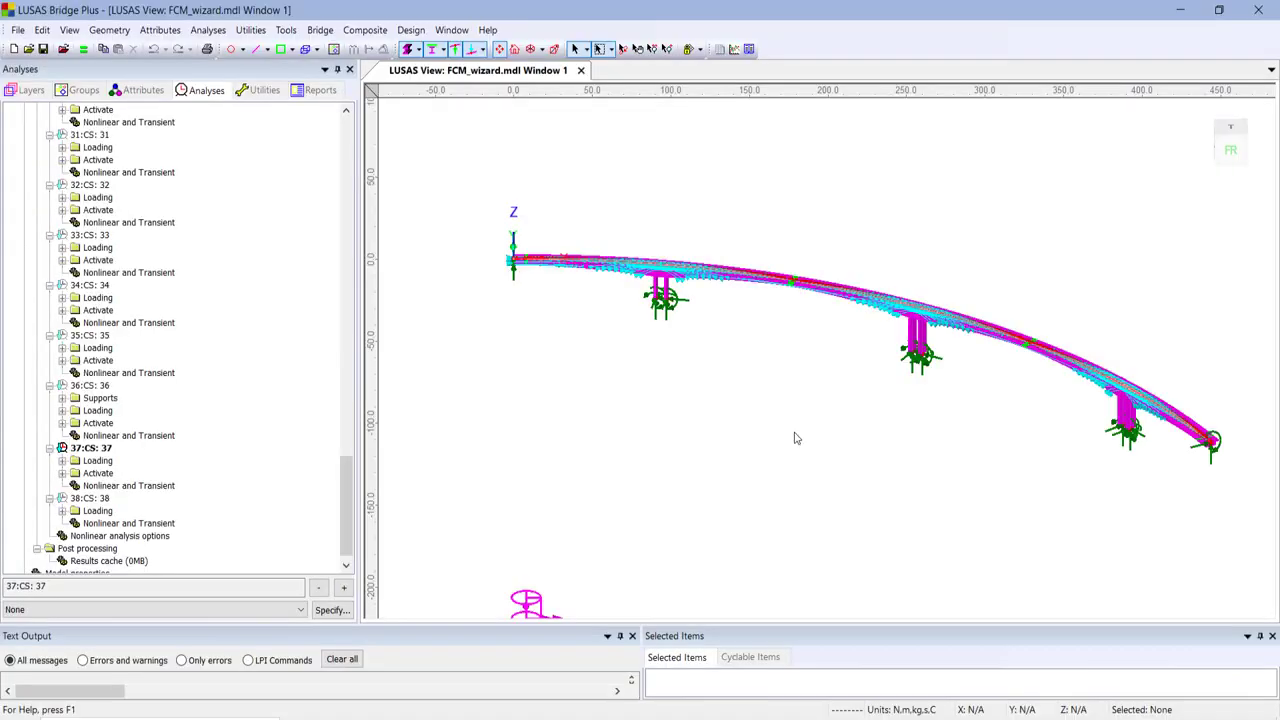
scroll(932, 355, "up", 5)
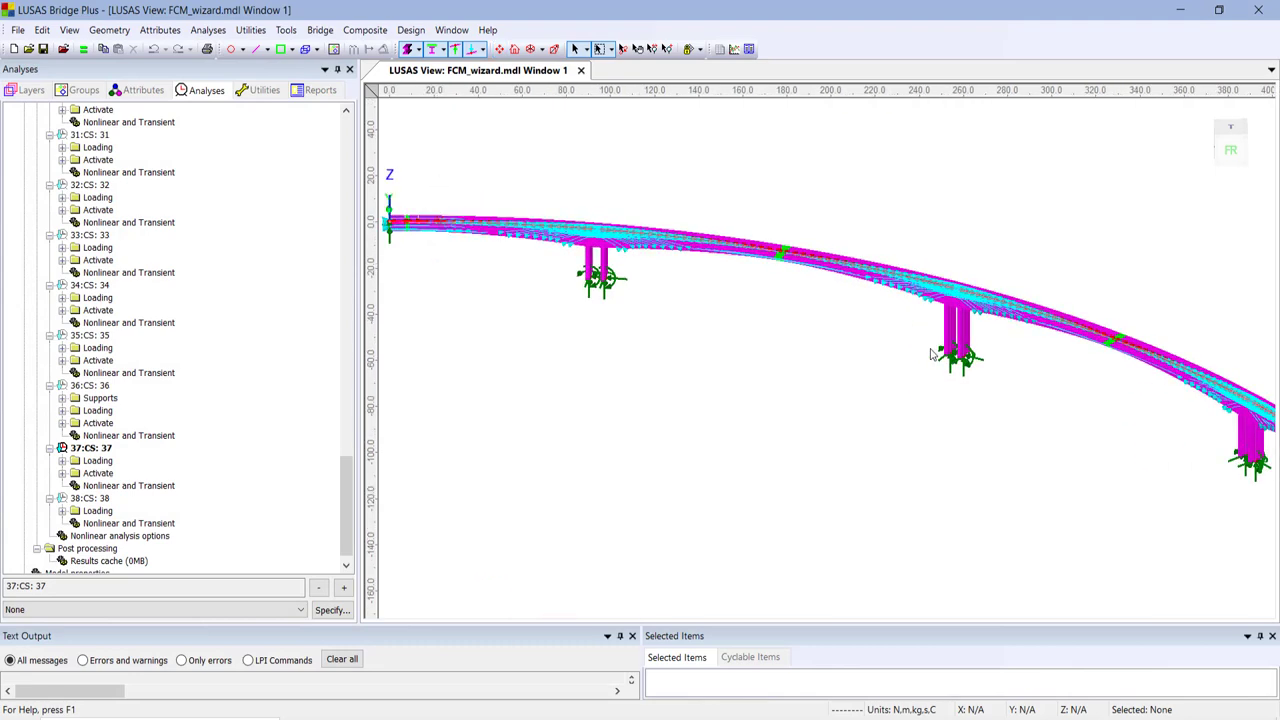